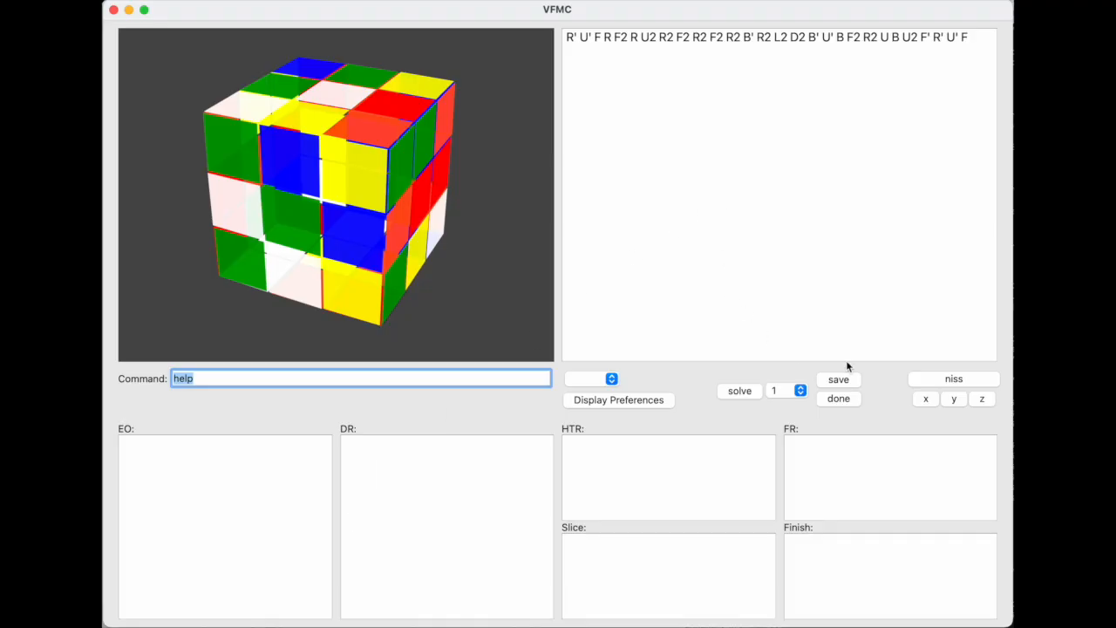
Step: Run the help command, review the usage instructions, and close them
left_click(224, 377)
key("Return")
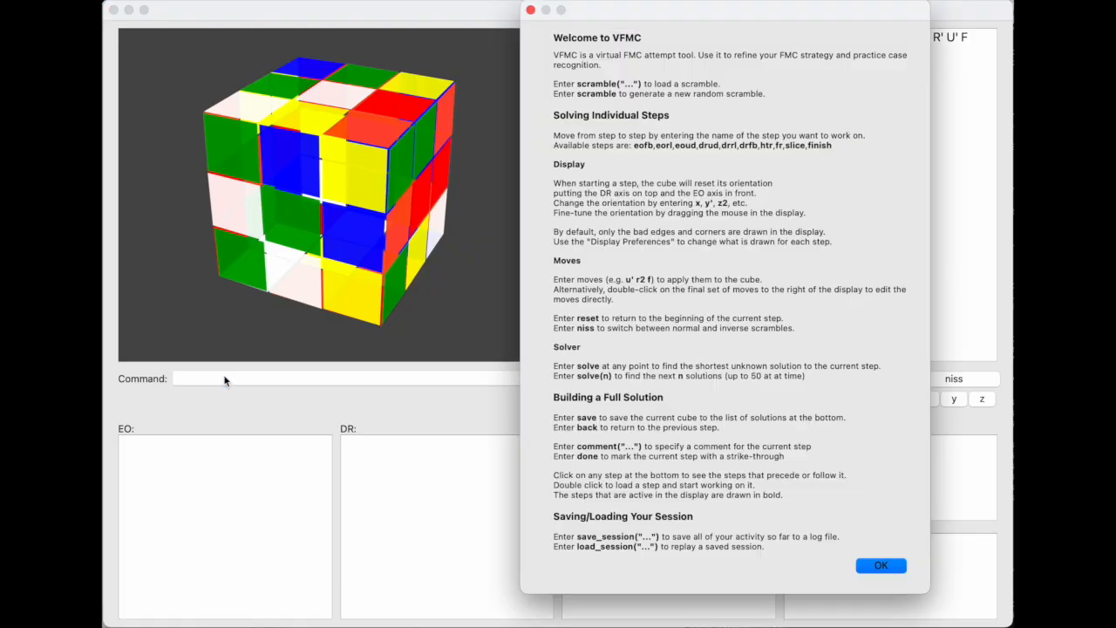
left_click(879, 565)
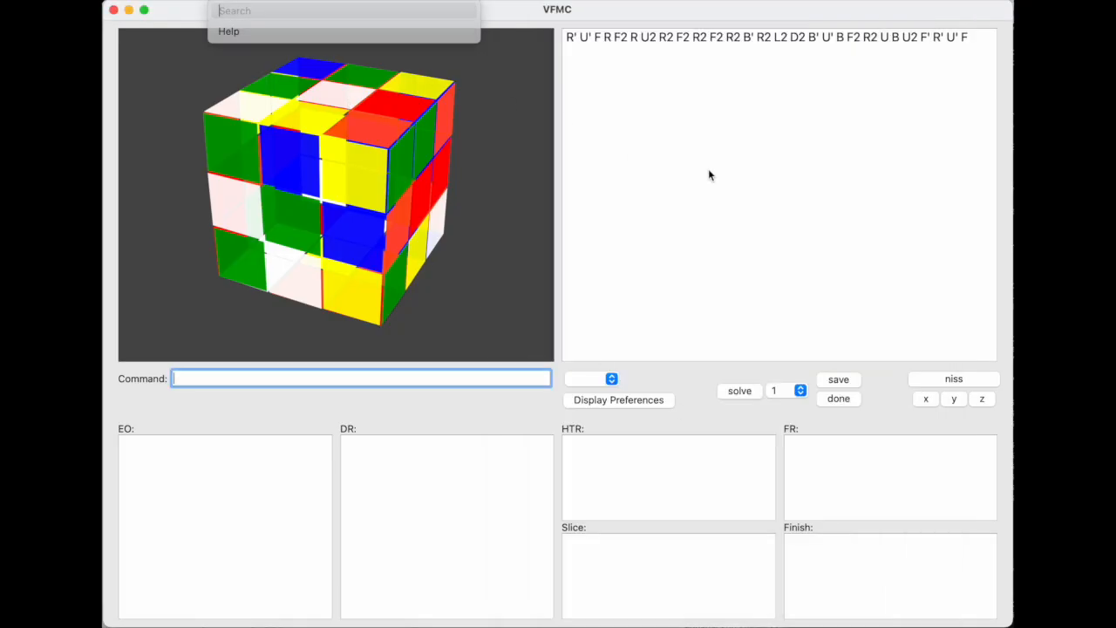
Step: Display the bad edges for the eofb step, followed by those for the eorl step
left_click(611, 379)
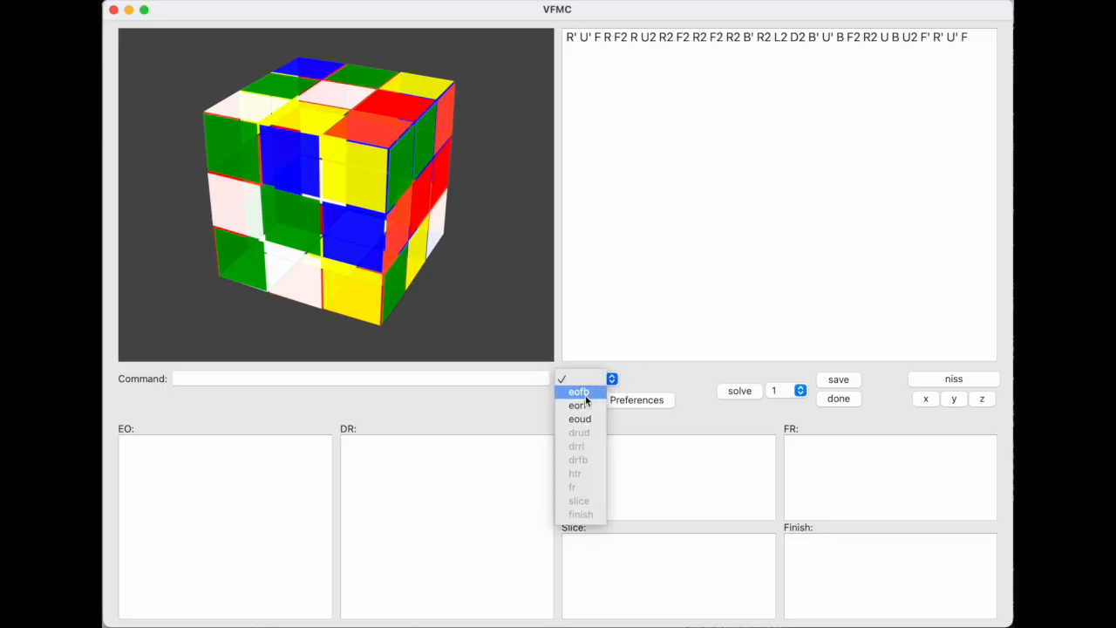
left_click(578, 392)
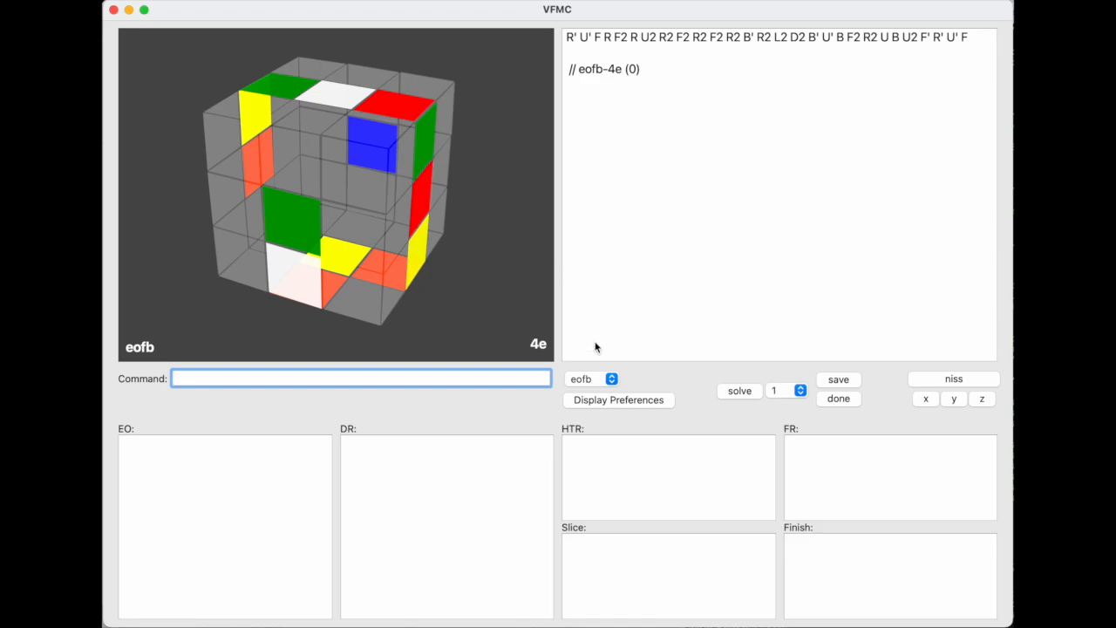
left_click(612, 380)
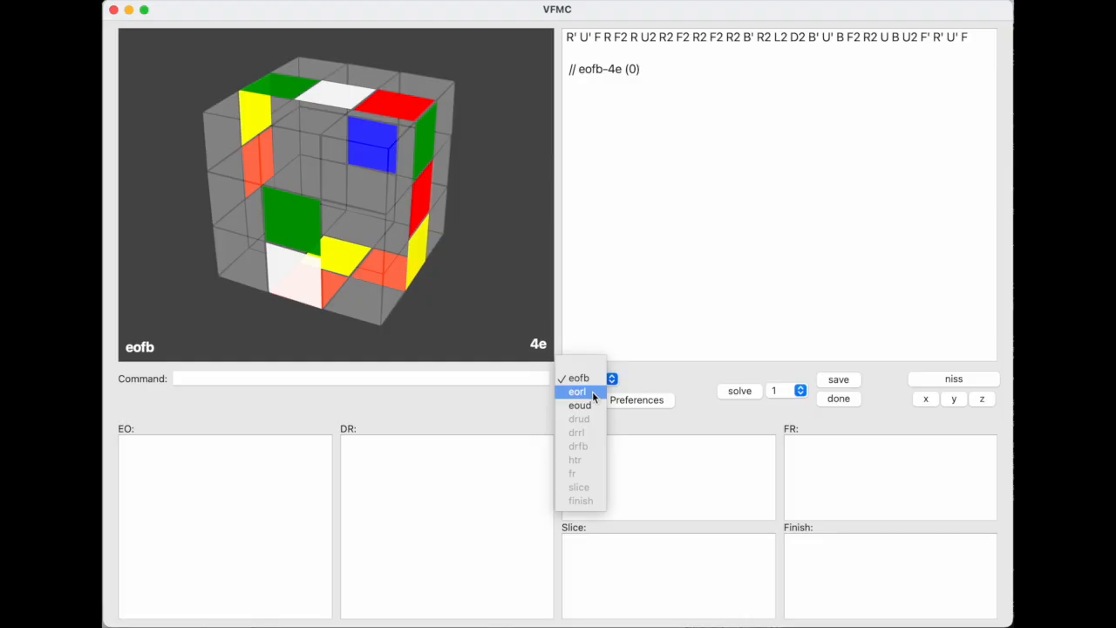
left_click(577, 392)
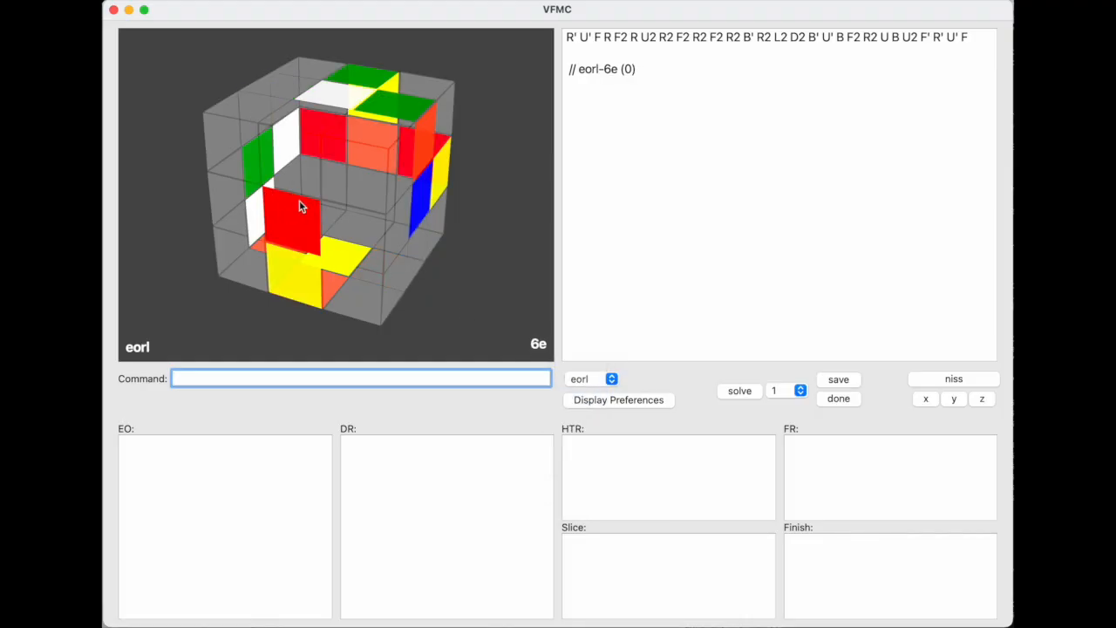
Step: Toggle between the normal and inverse scrambles with niss and rotate the cube around the y axis to examine the eorl case
left_click(953, 381)
left_click(954, 380)
left_click(954, 381)
left_click(954, 380)
left_click(958, 400)
left_click(958, 400)
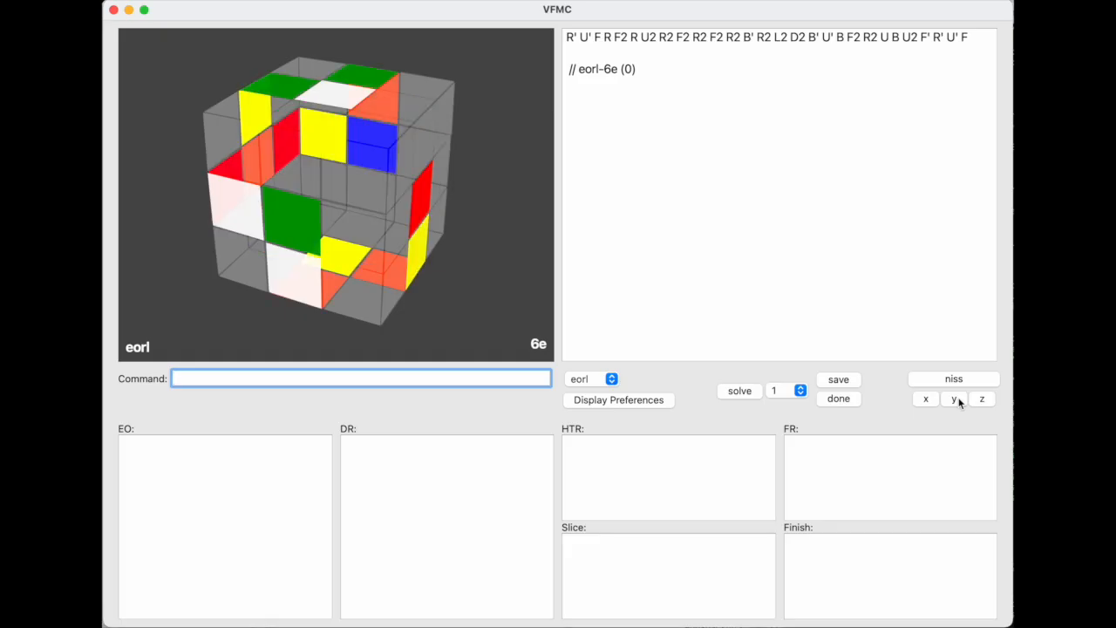
left_click(958, 400)
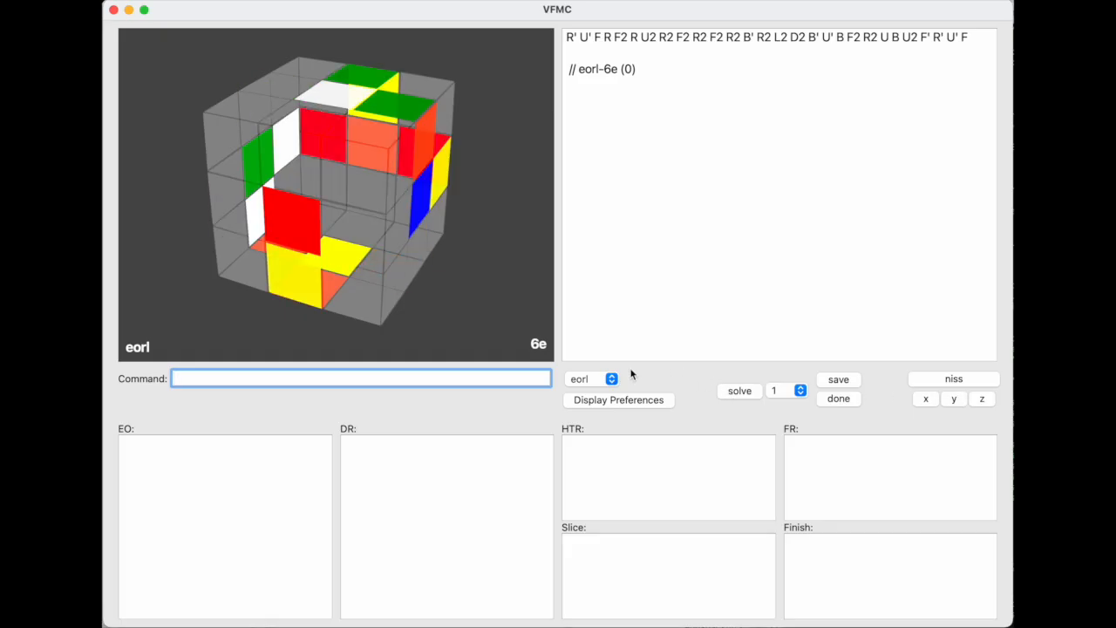
Step: Run the eofb command followed by the eorl command to switch between the two steps
type("eofb")
key("Return")
type("eorl")
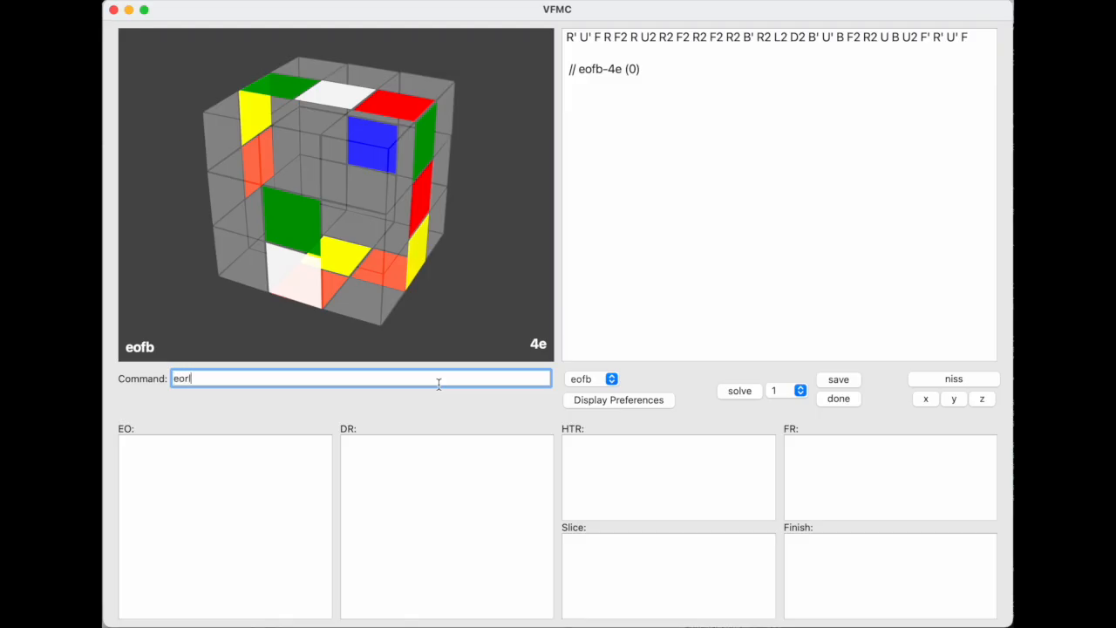
key("Return")
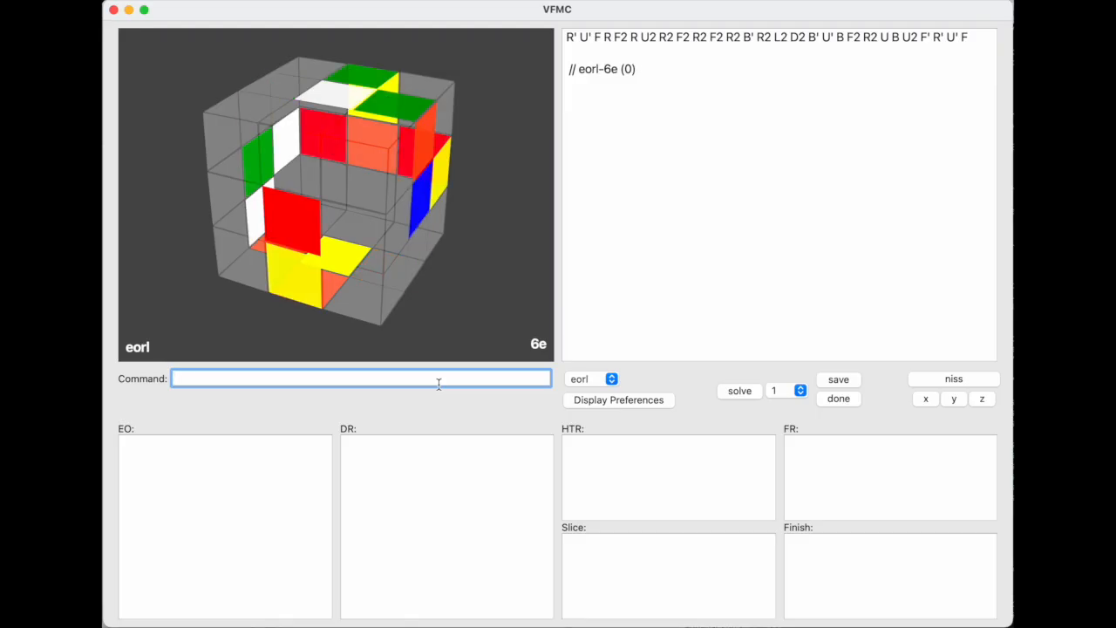
Step: Switch to the eofb step, enter the moves L U R F, and save them as an EO solution
left_click(611, 378)
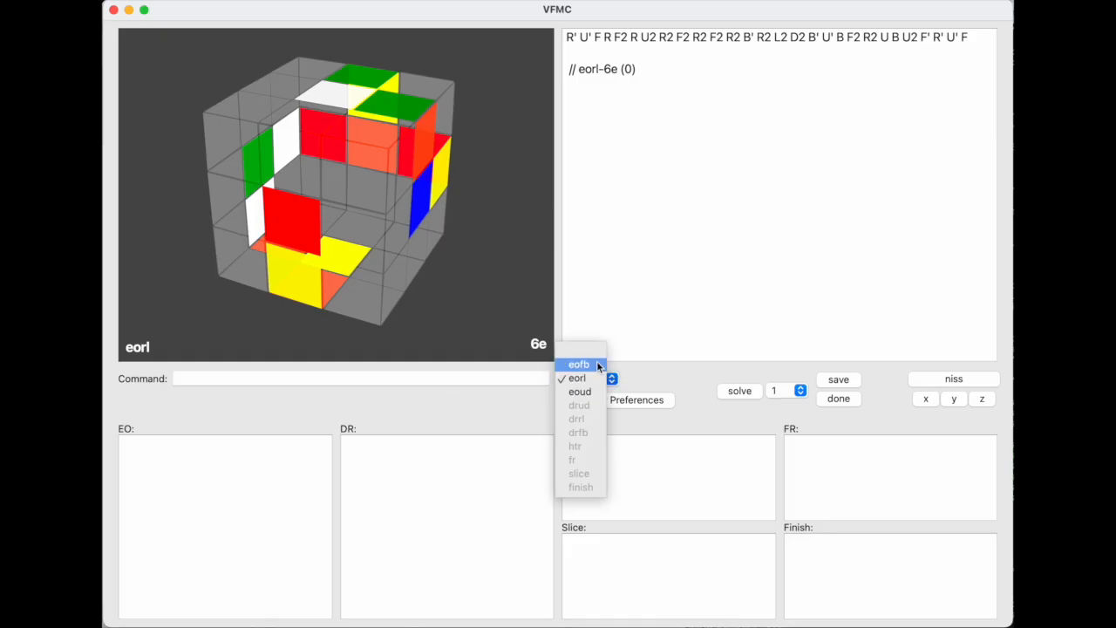
left_click(593, 363)
triple_click(619, 69)
key("BackSpace")
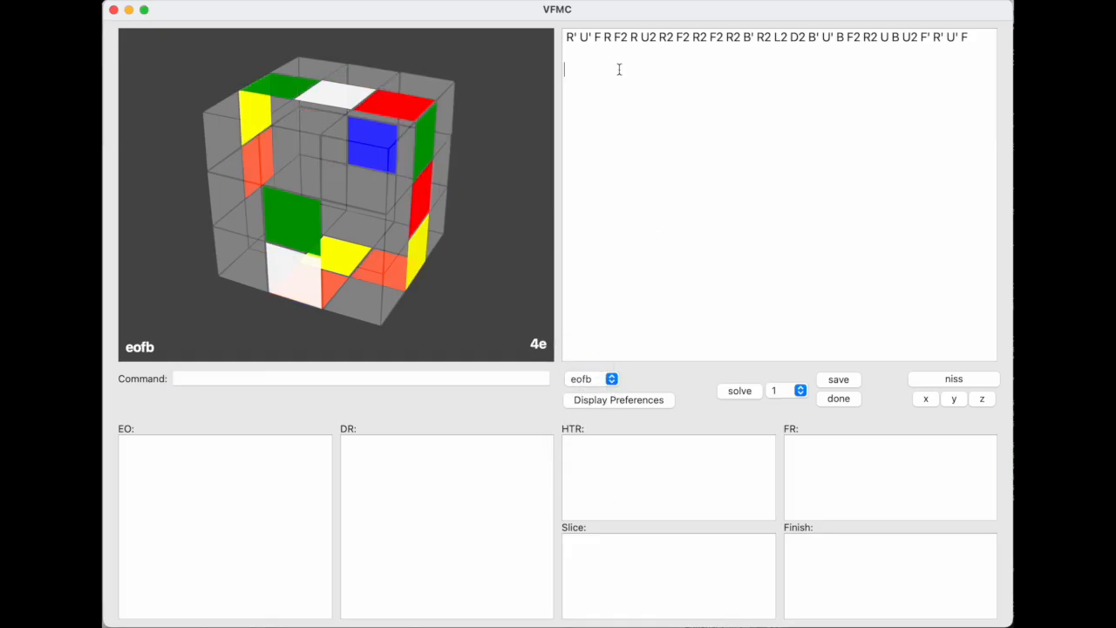
type("lurf")
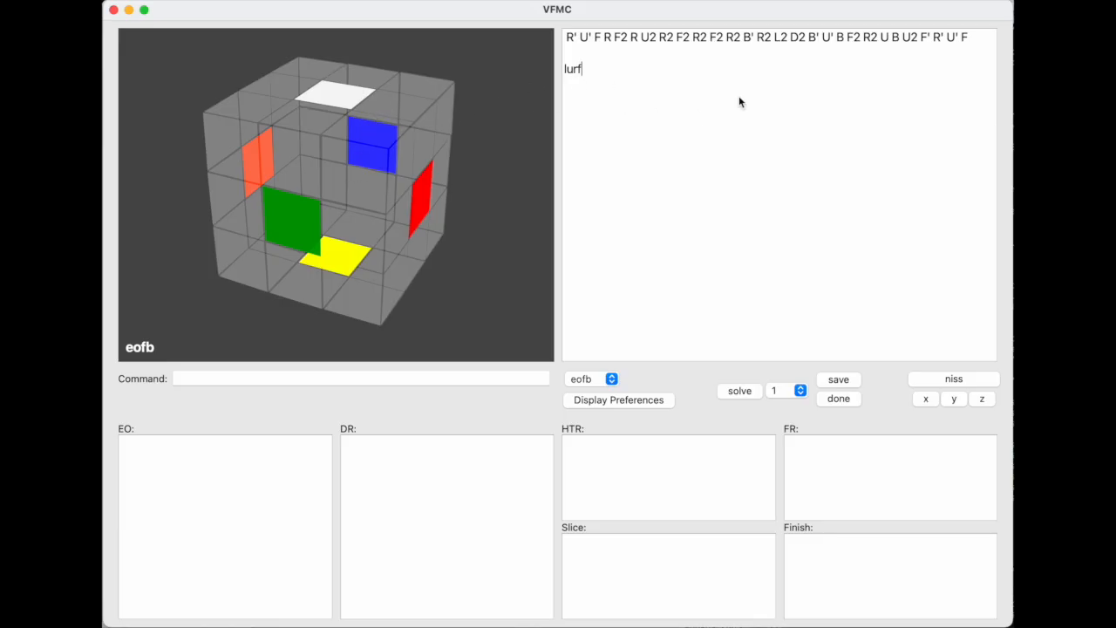
key("Return")
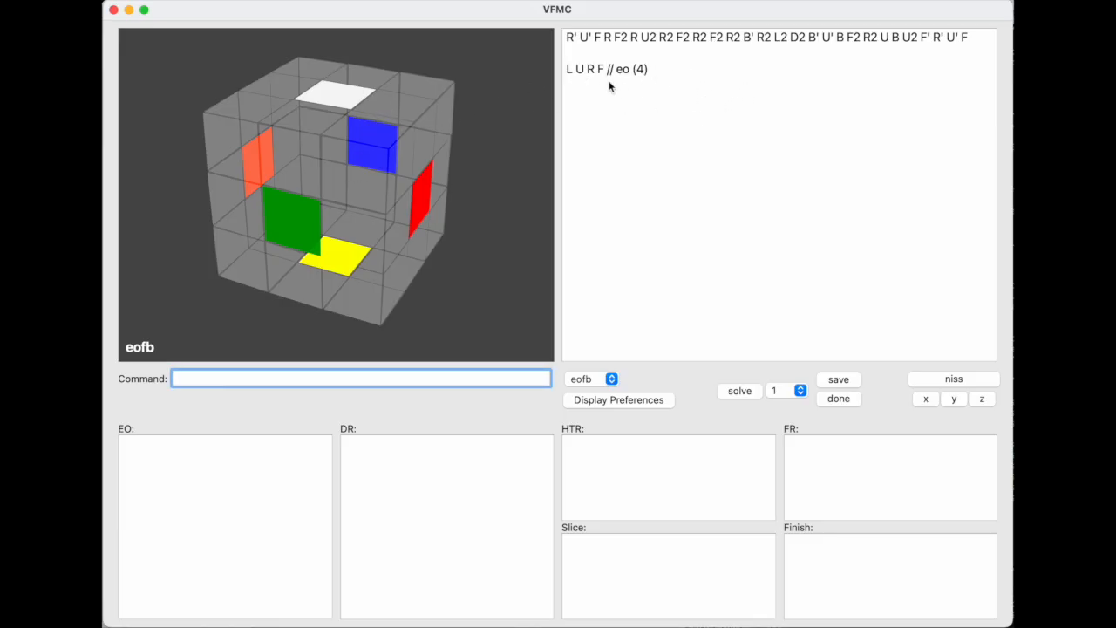
left_click(845, 385)
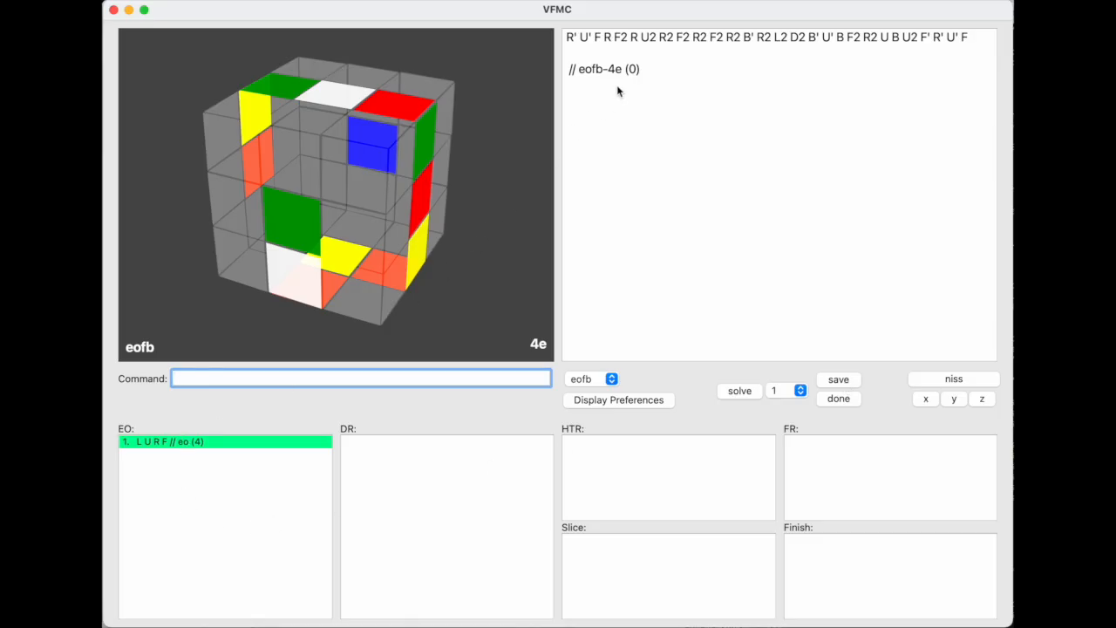
Step: Switch to the eorl step, enter the moves L' B' F2 U' R, and save them as an EO solution
left_click(608, 381)
left_click(582, 391)
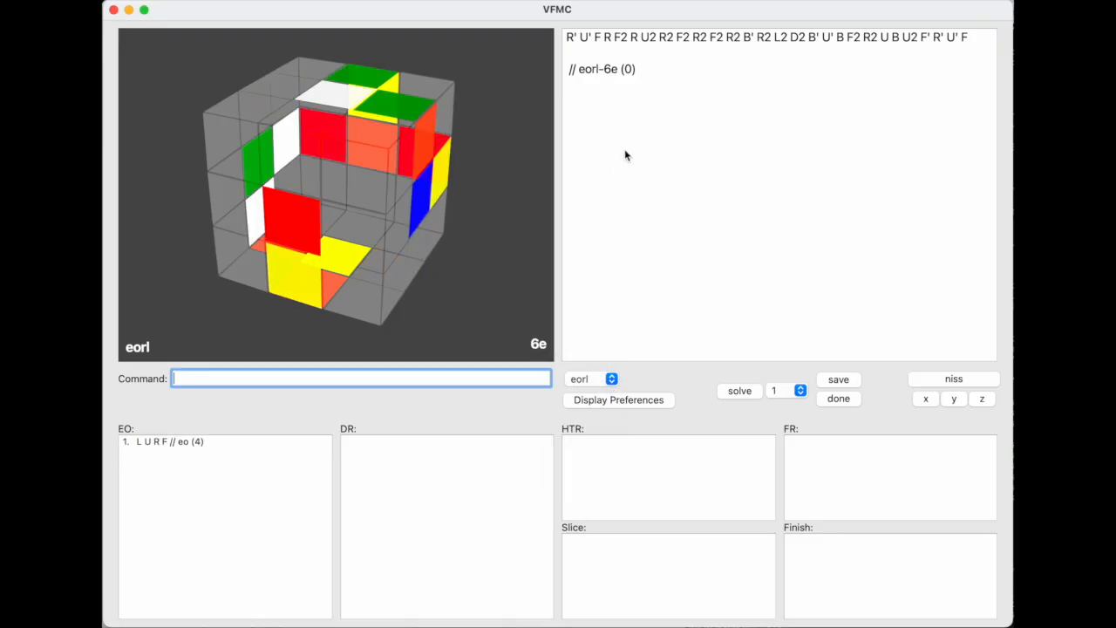
triple_click(627, 69)
key("BackSpace")
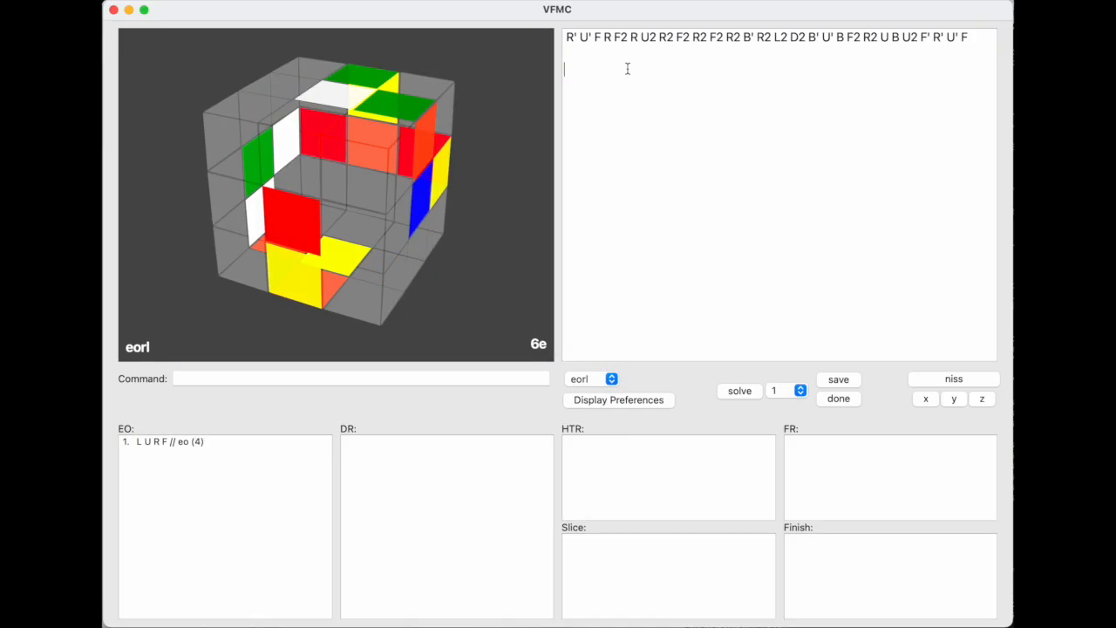
type("l'")
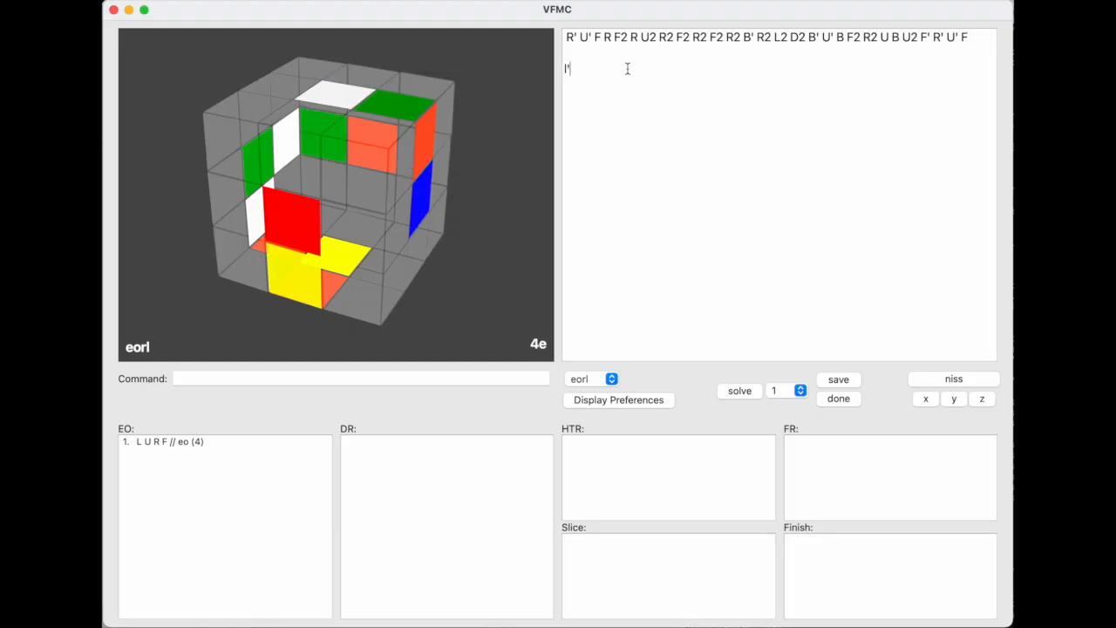
type("b")
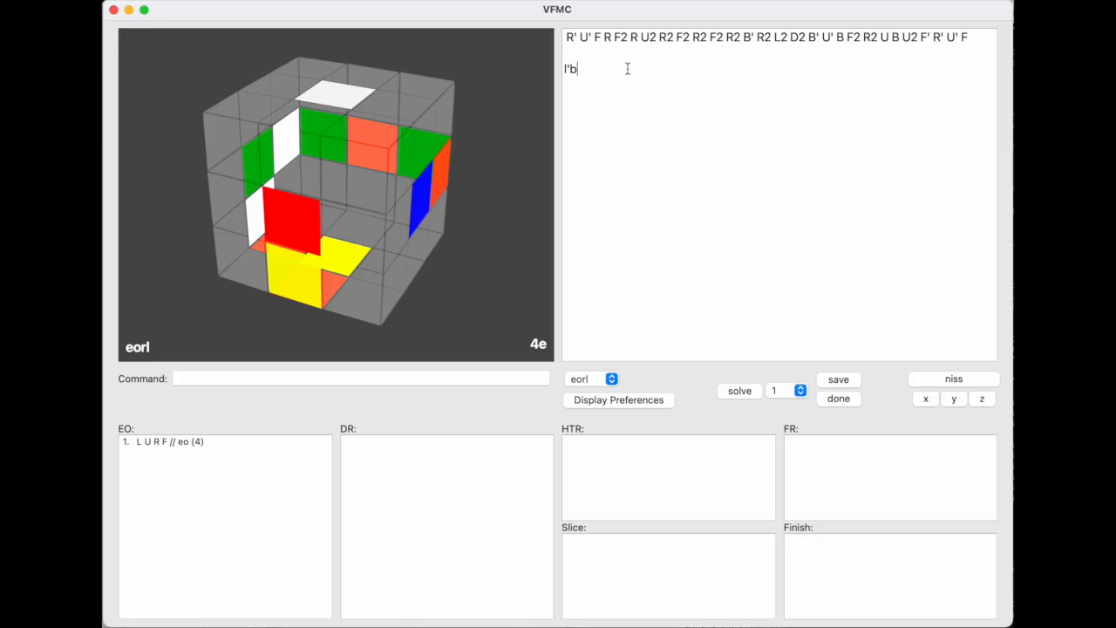
type("'f2")
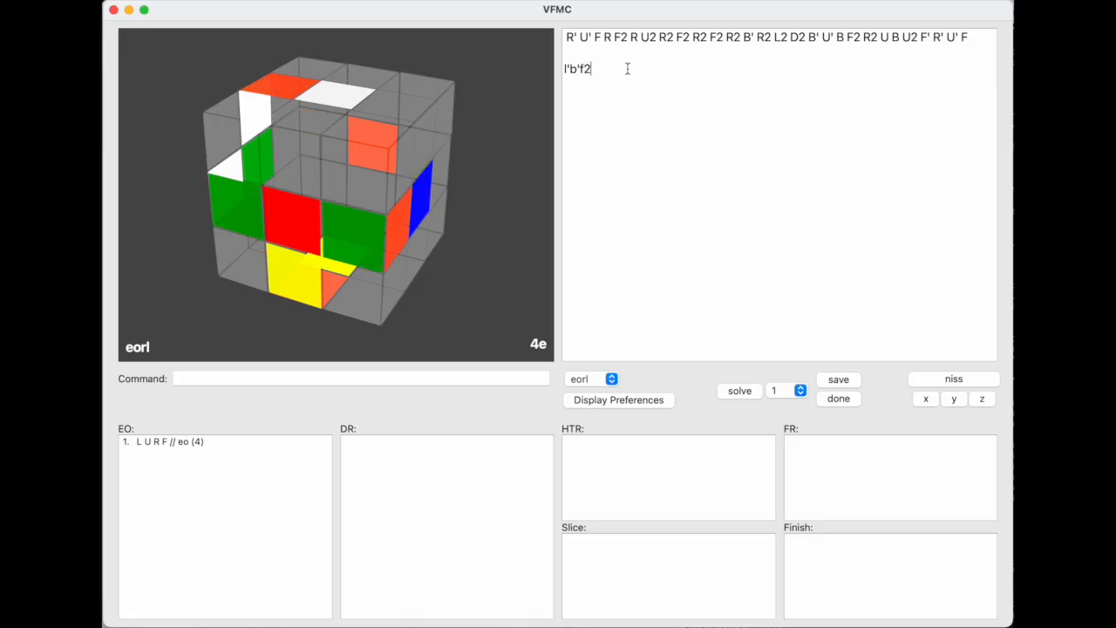
type("u'r")
key("Tab")
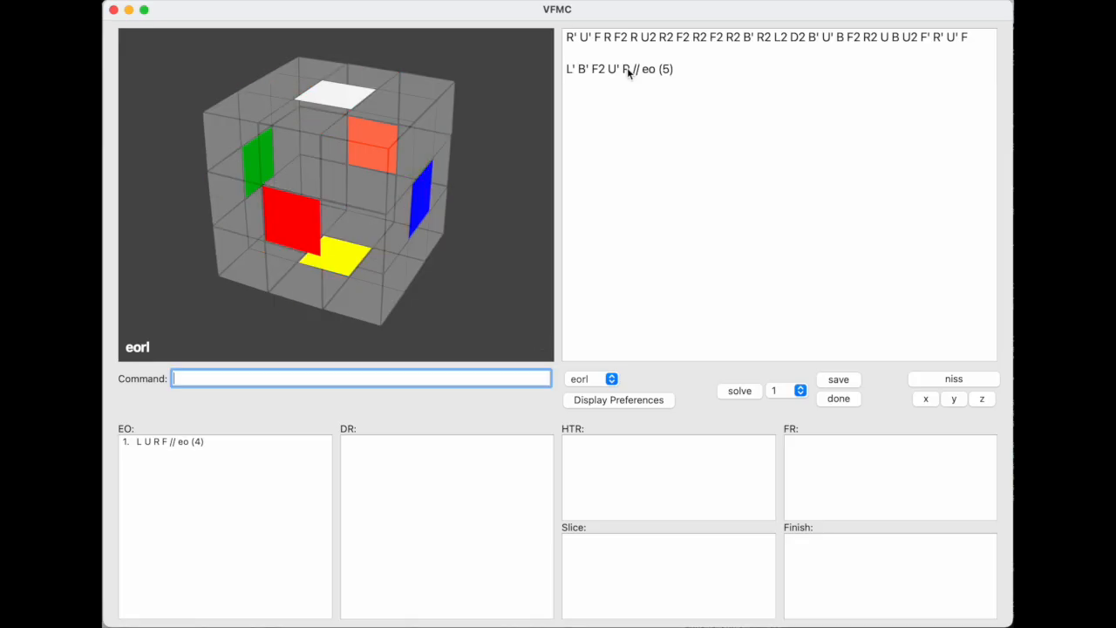
left_click(838, 380)
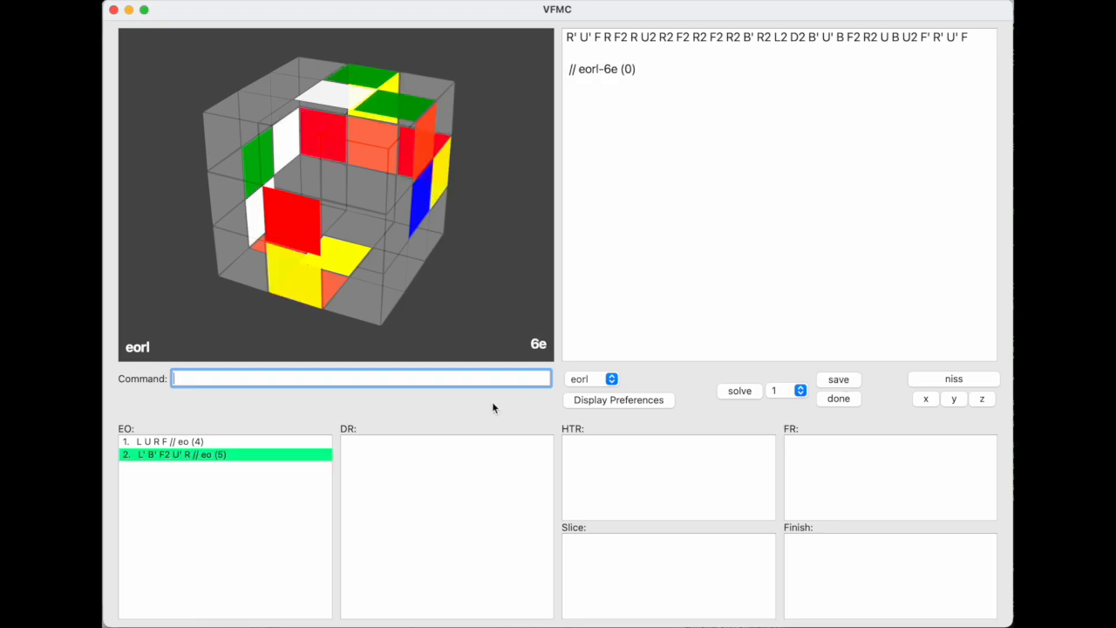
Step: Enter the move L' on the inverse scramble for the eorl step and switch back to the normal scramble
left_click(946, 381)
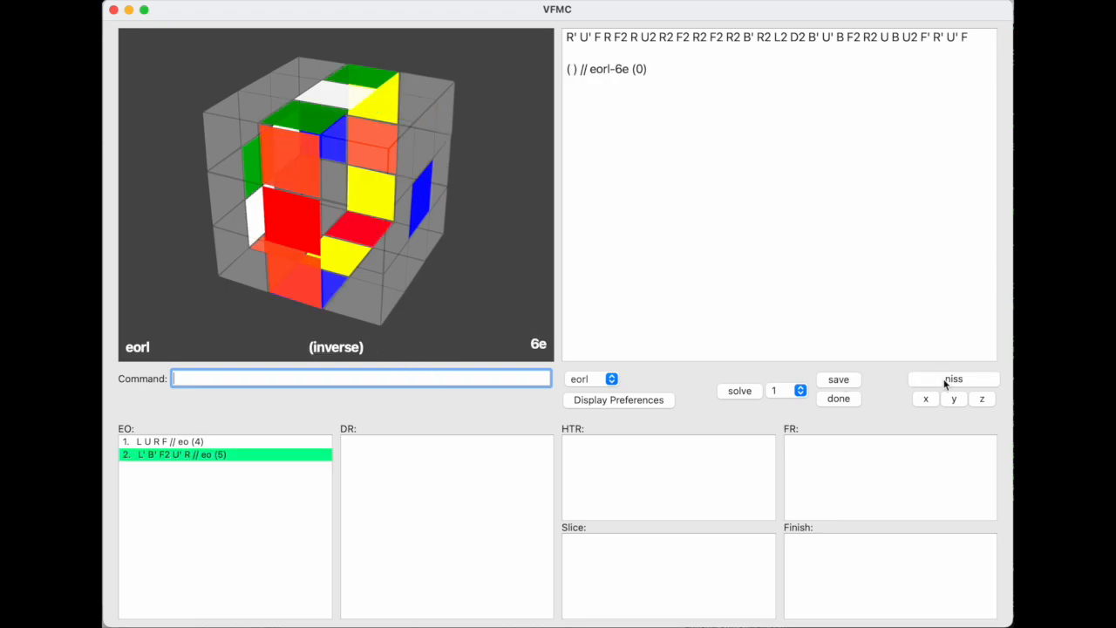
left_click(623, 72)
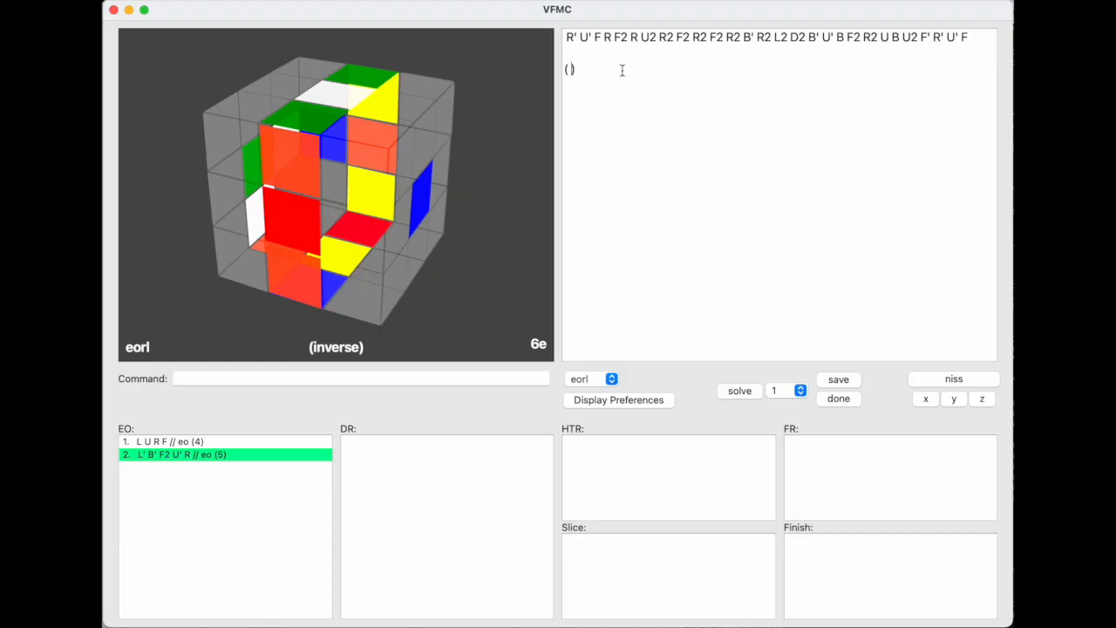
type("l'")
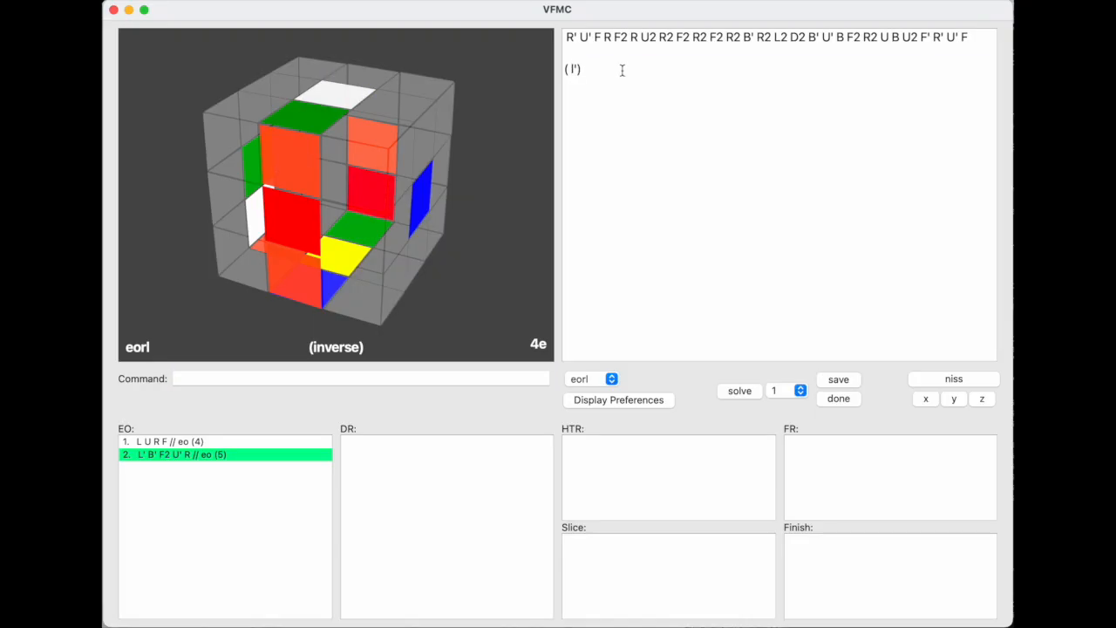
key("Return")
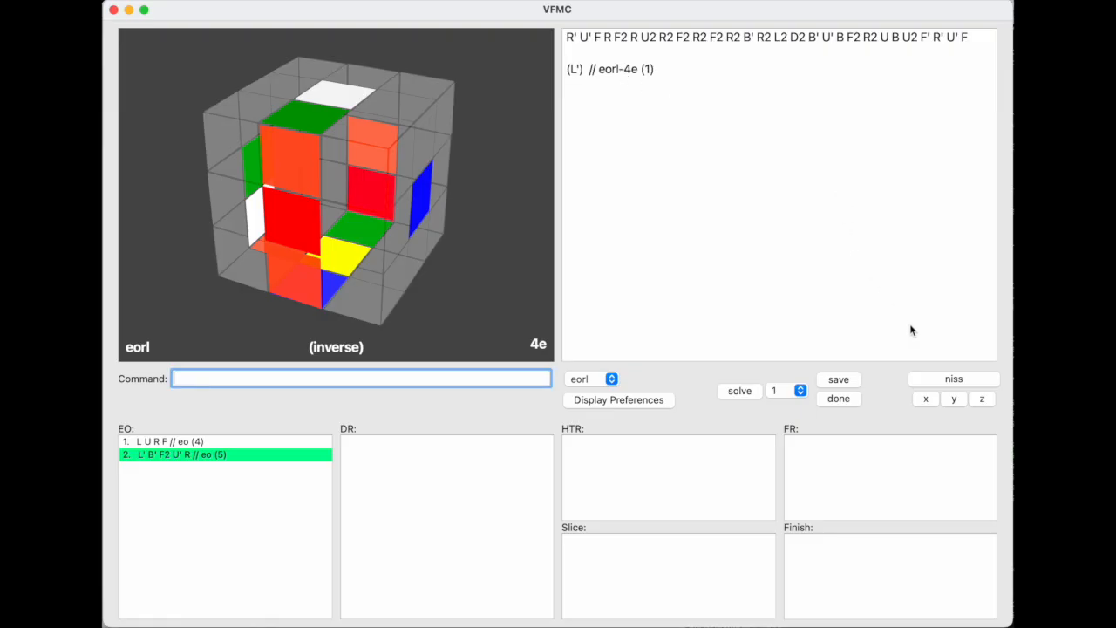
left_click(942, 384)
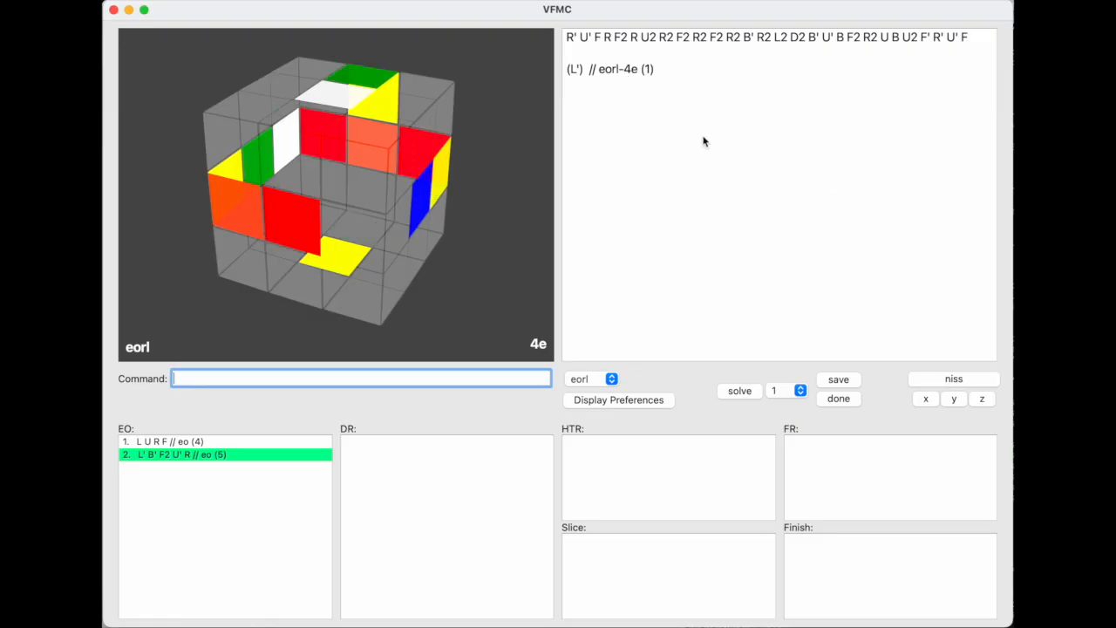
left_click(679, 71)
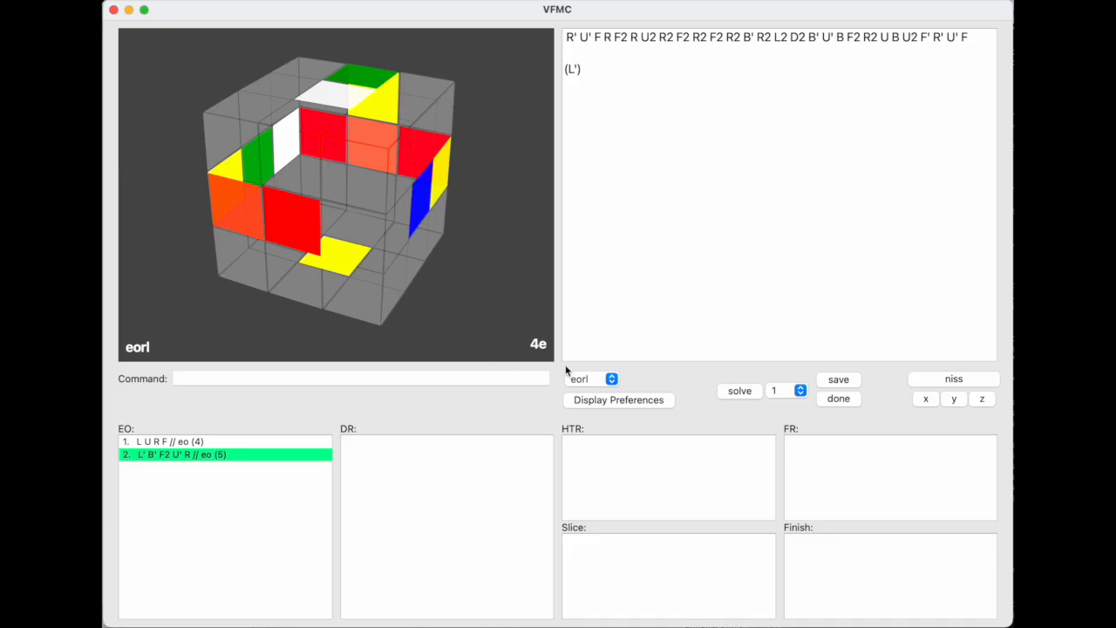
left_click(510, 383)
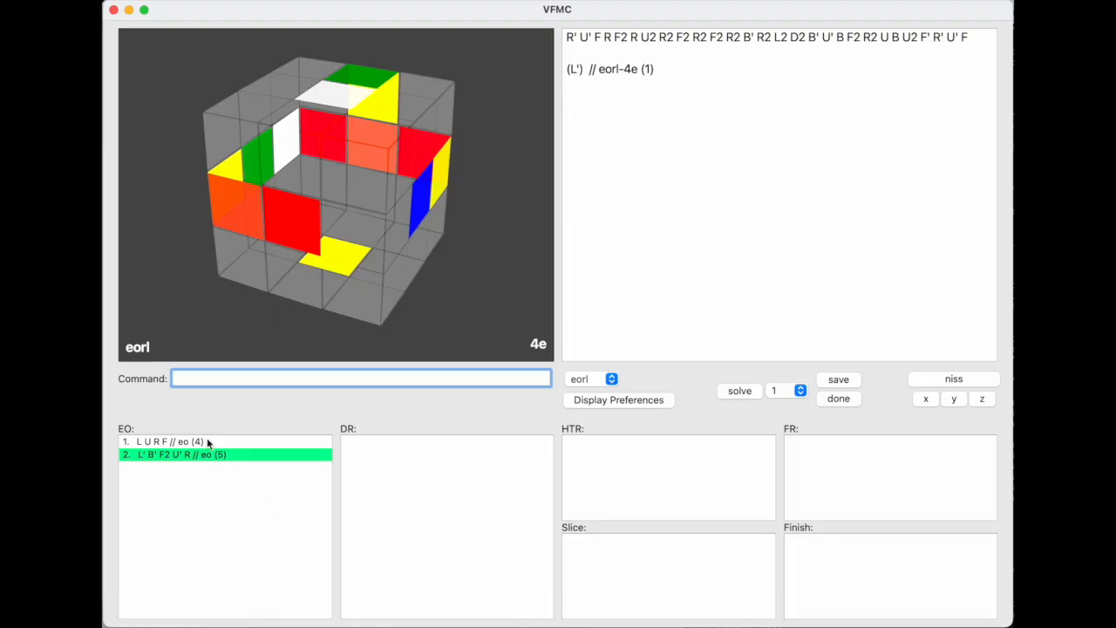
Step: Have the solver find one EO solution continuing from the inverse move L'
left_click(794, 393)
left_click(703, 381)
left_click(738, 390)
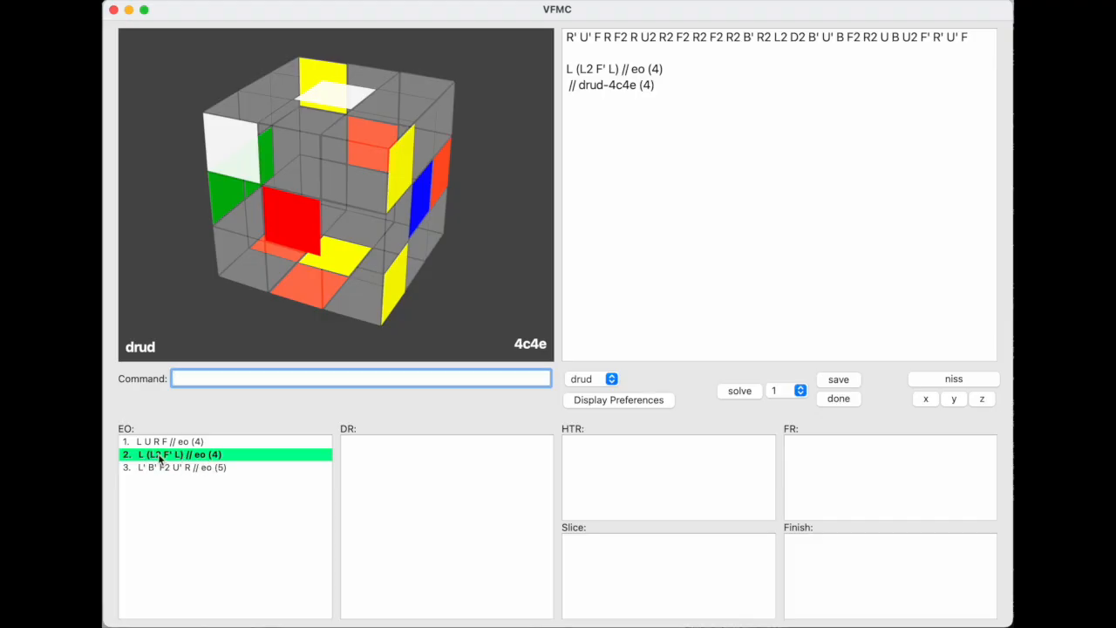
Step: Select the saved EO solution L (L2 F' L) and have the solver find one drud solution from it
left_click(201, 469)
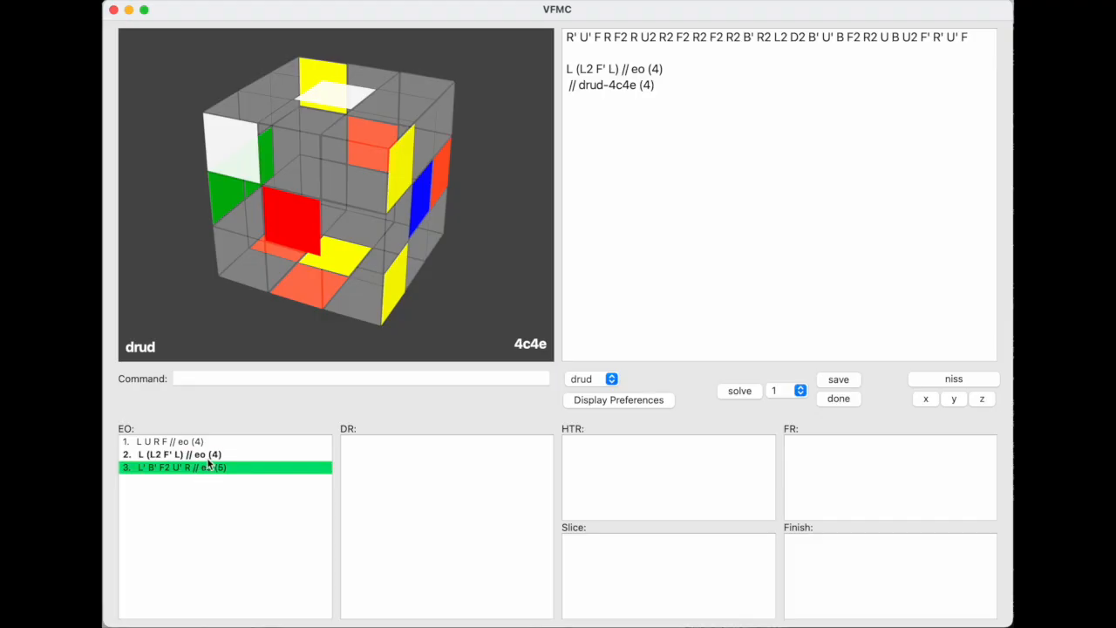
left_click(209, 455)
left_click(739, 393)
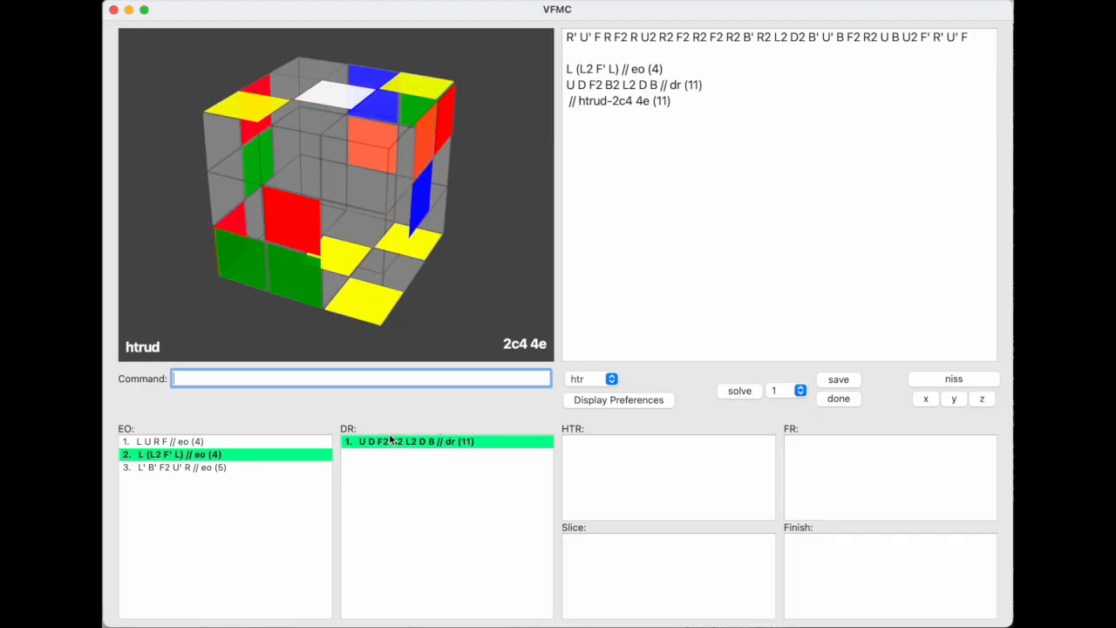
Step: Switch to the eorl step and have the solver find 10 EO solutions
left_click(604, 386)
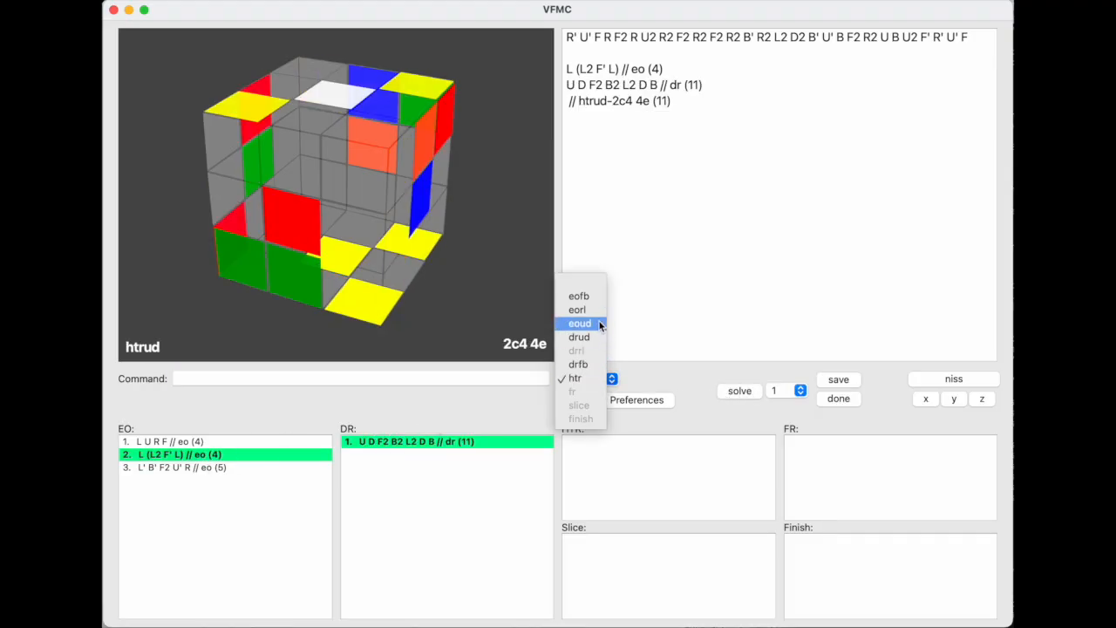
left_click(592, 310)
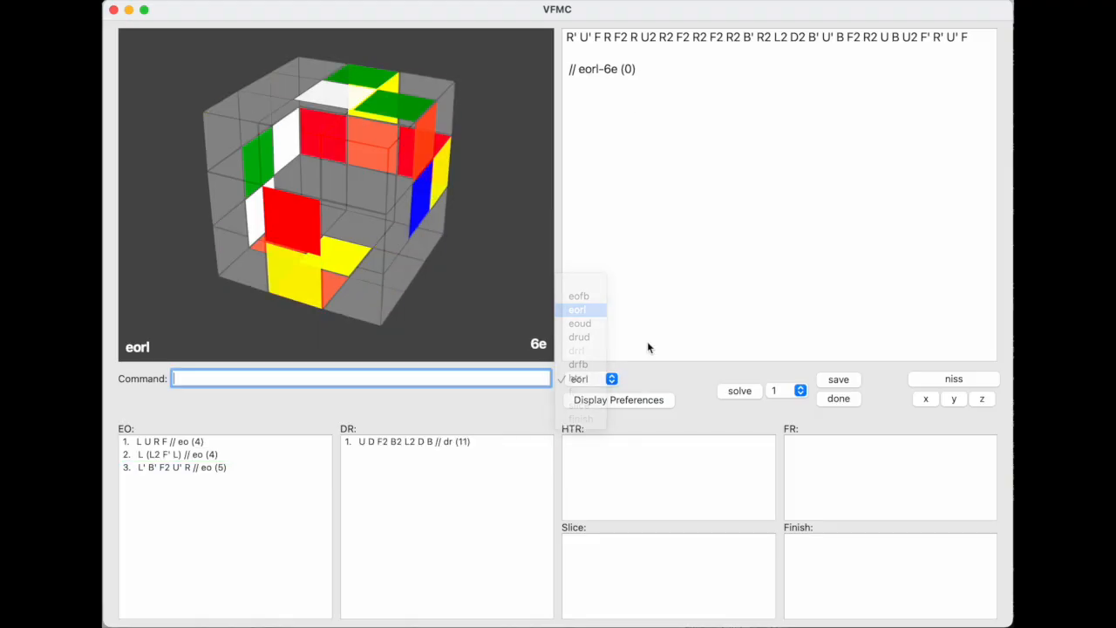
left_click(795, 388)
left_click(773, 510)
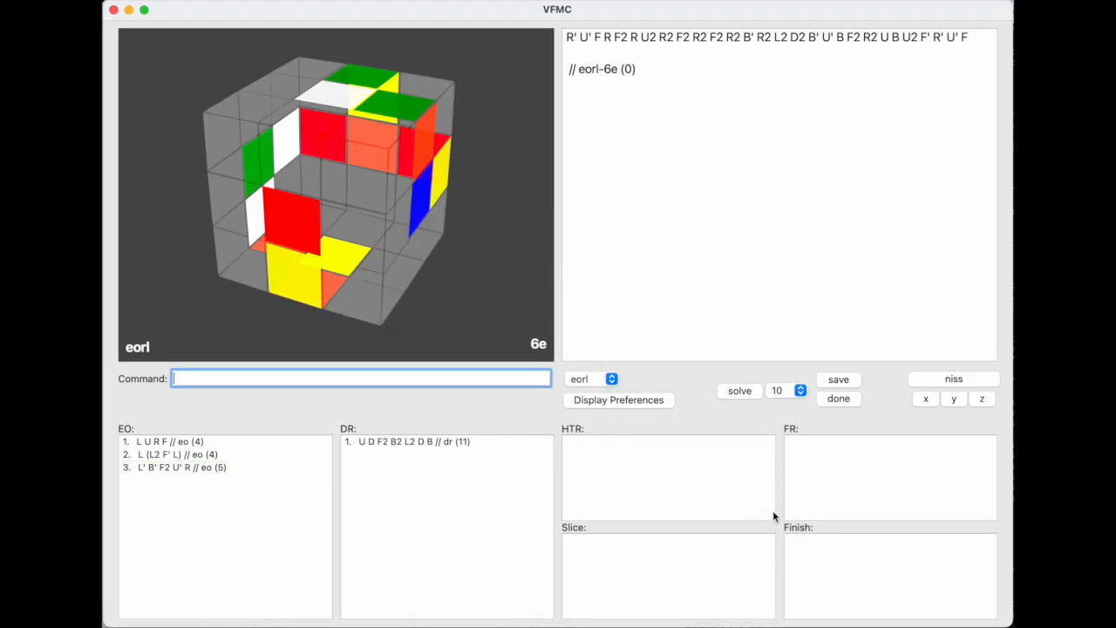
left_click(749, 393)
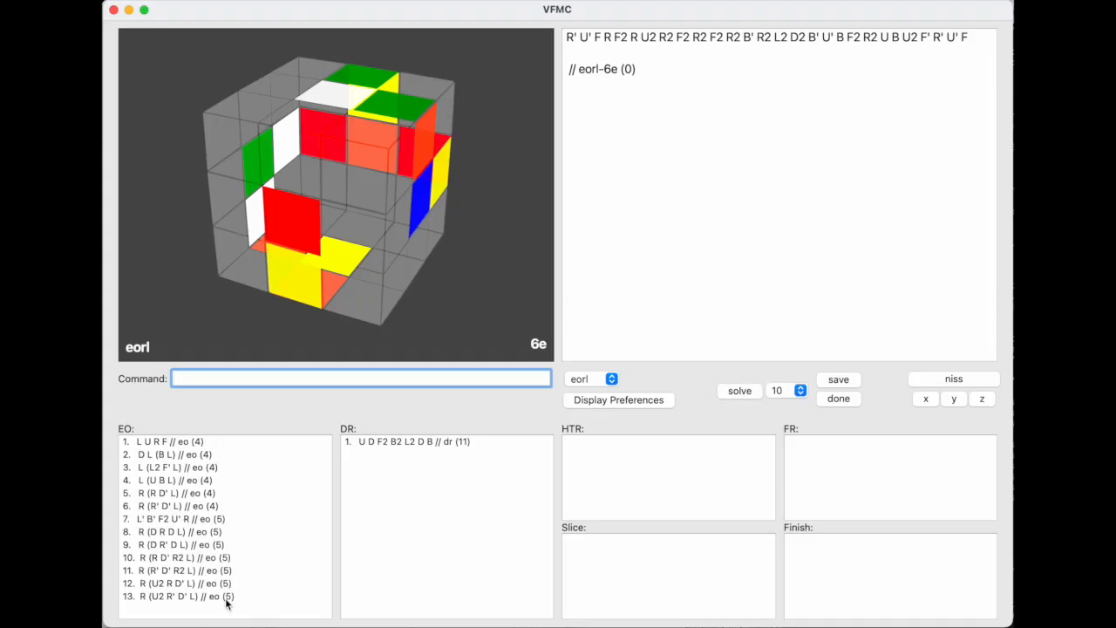
Step: Switch to the eofb step and have the solver find 5 EO solutions
left_click(611, 379)
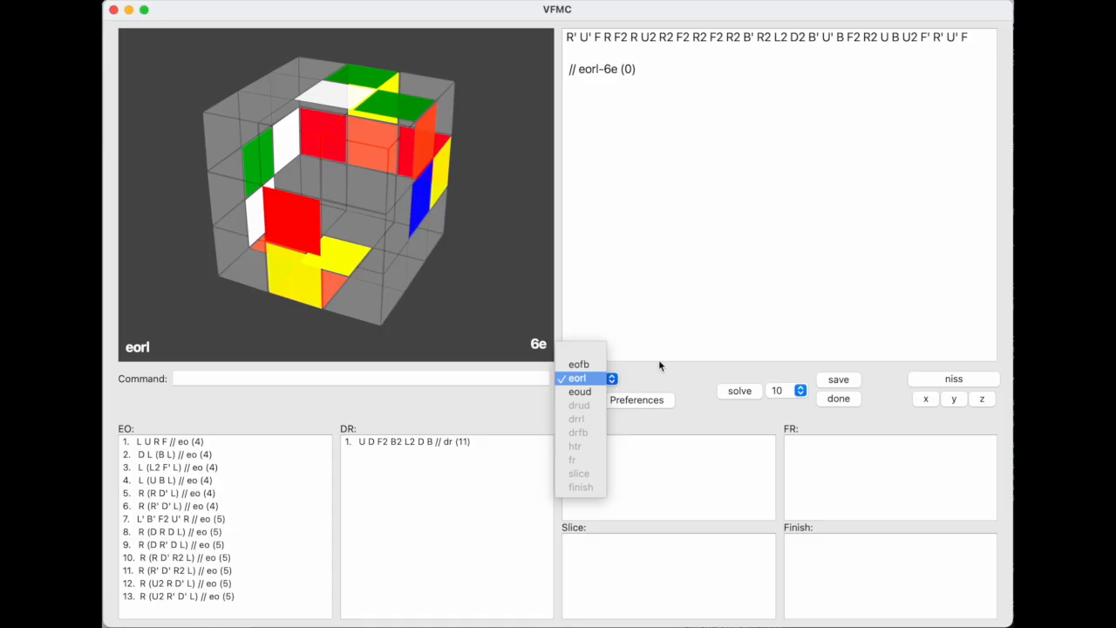
left_click(583, 364)
left_click(790, 389)
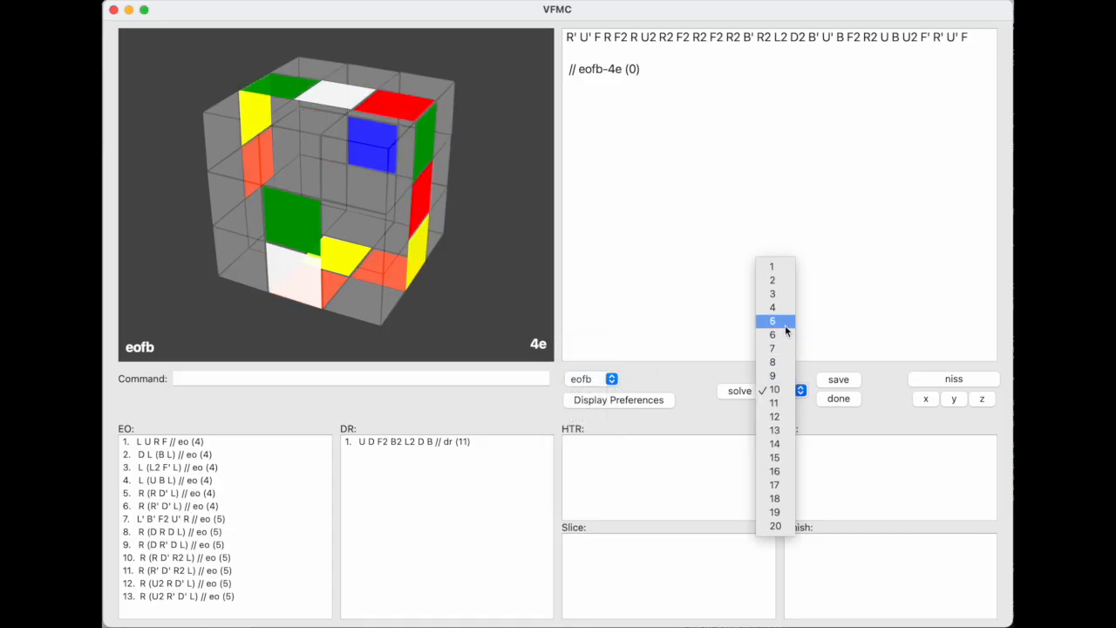
left_click(782, 321)
left_click(742, 391)
Step: Have the solver find 5 EO solutions for the eoud step and look through the EO list
left_click(600, 381)
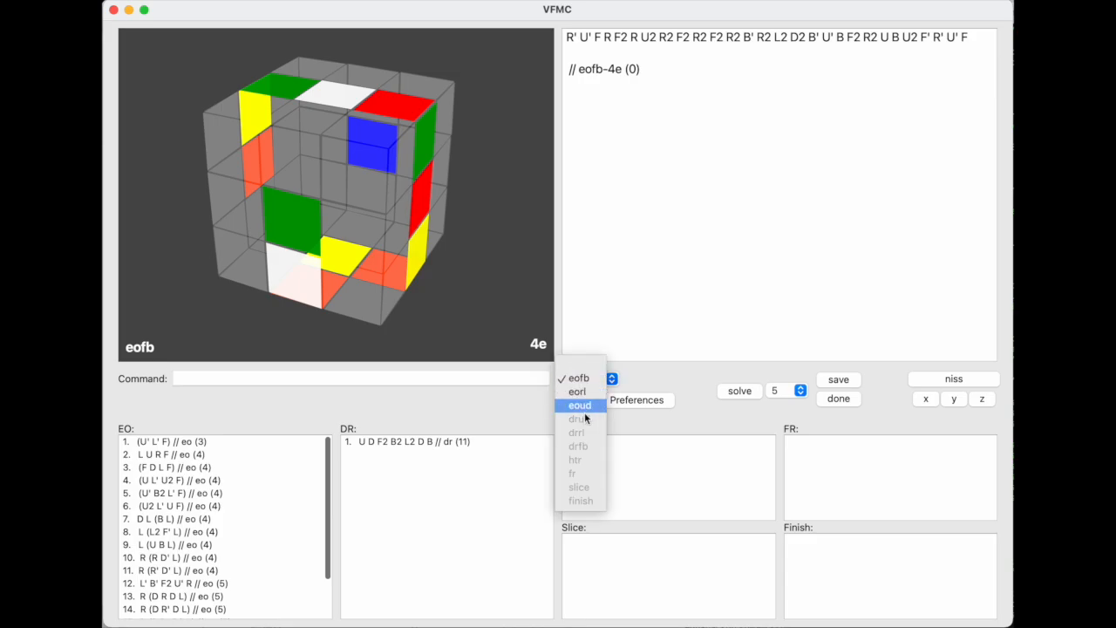
left_click(587, 406)
left_click(747, 394)
scroll(252, 525, "up", 1)
scroll(244, 526, "down", 3)
scroll(244, 526, "up", 3)
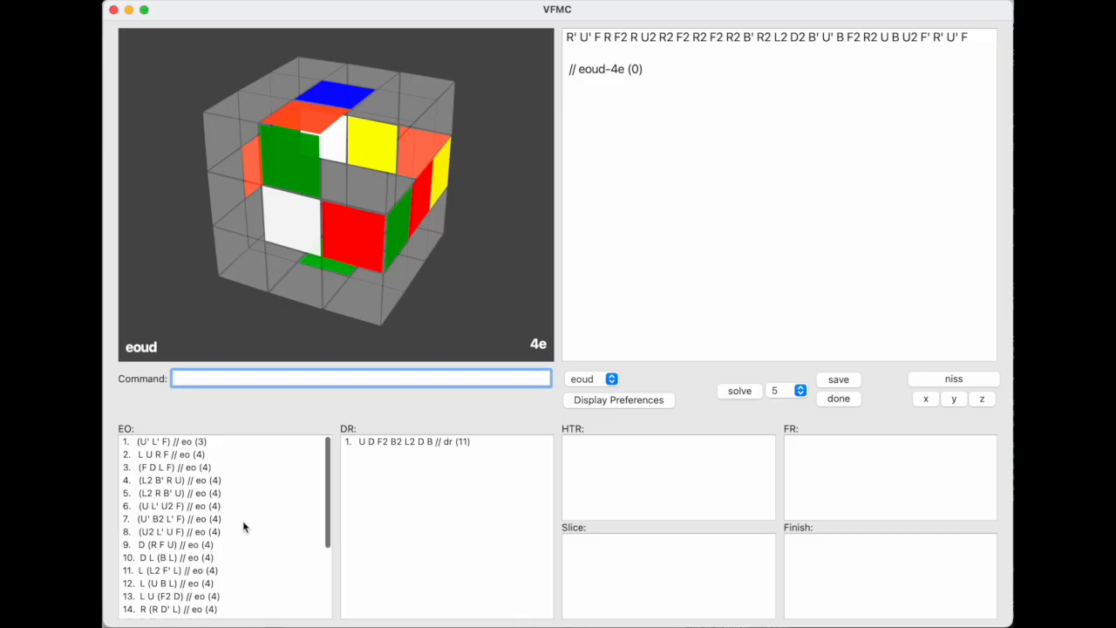
Step: Load the saved EO solution L U R F and highlight its eo and drud lines in the notes
left_click(209, 453)
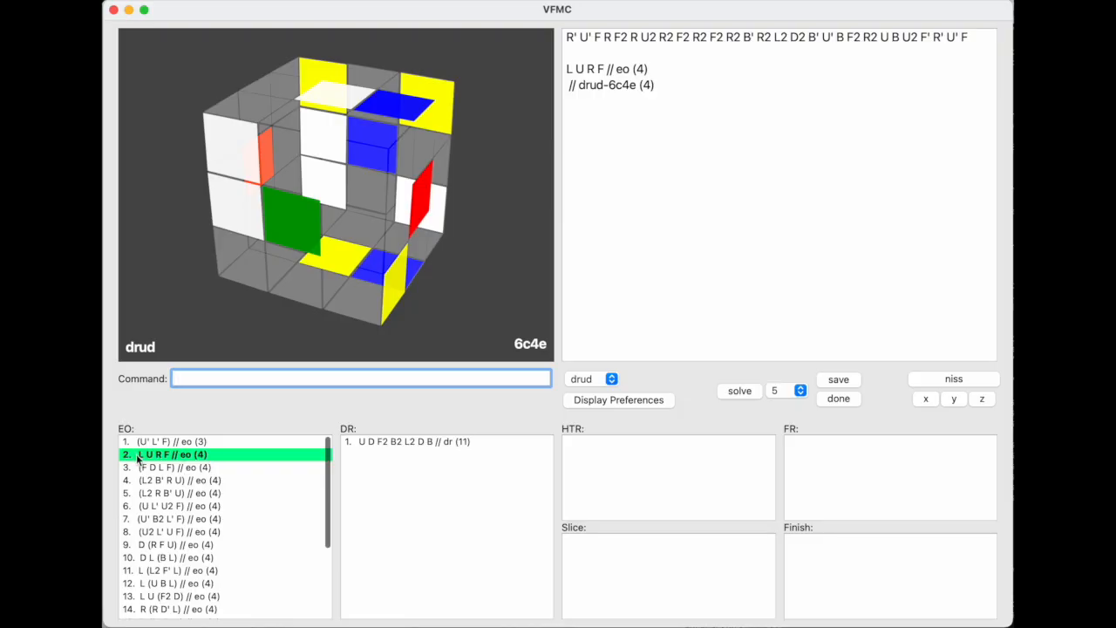
triple_click(615, 75)
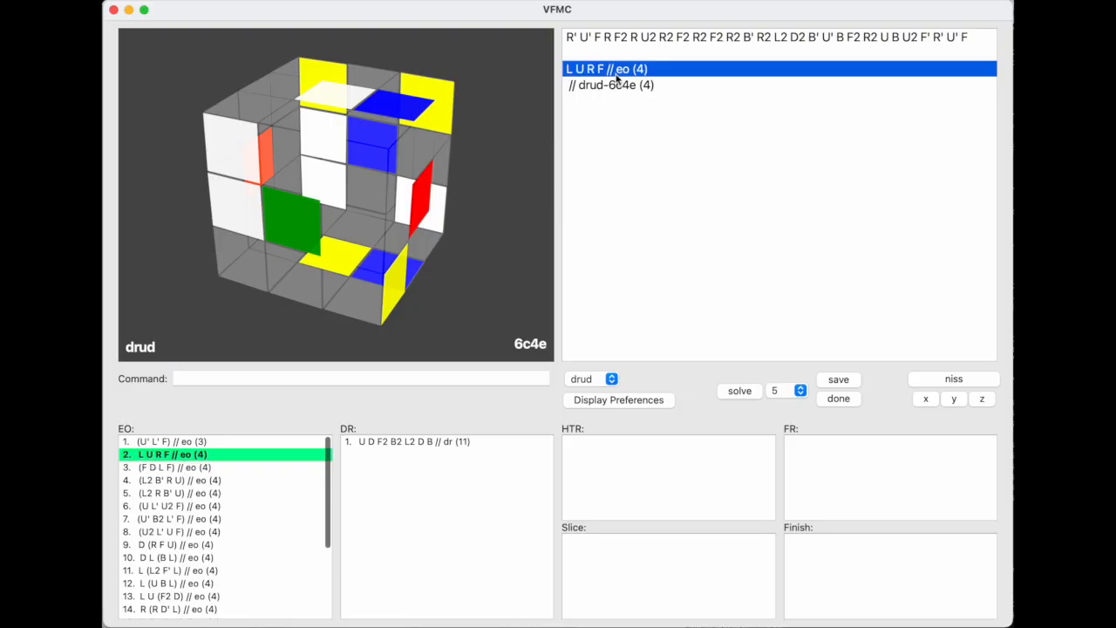
triple_click(613, 86)
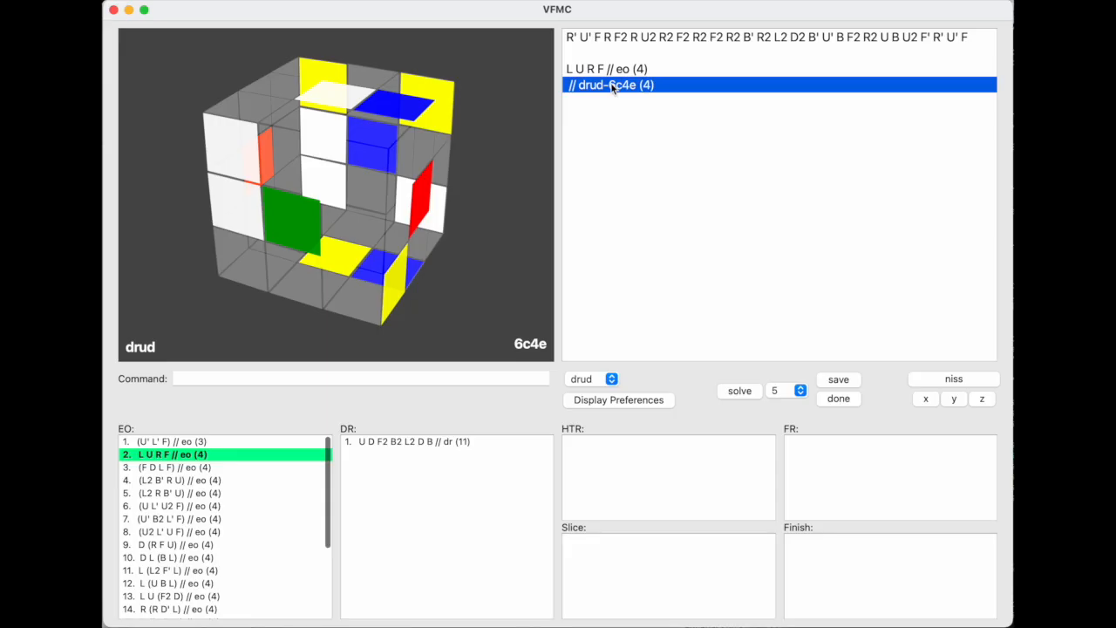
Step: Compare the drrl and drud steps for the L U R F solution, finishing on drrl
left_click(611, 378)
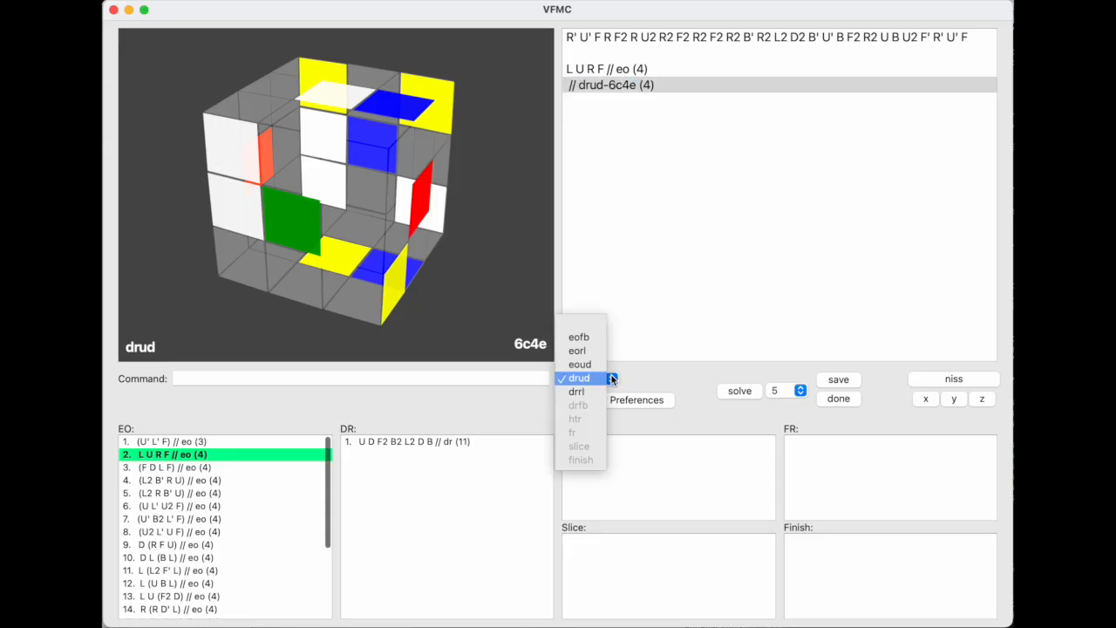
left_click(576, 392)
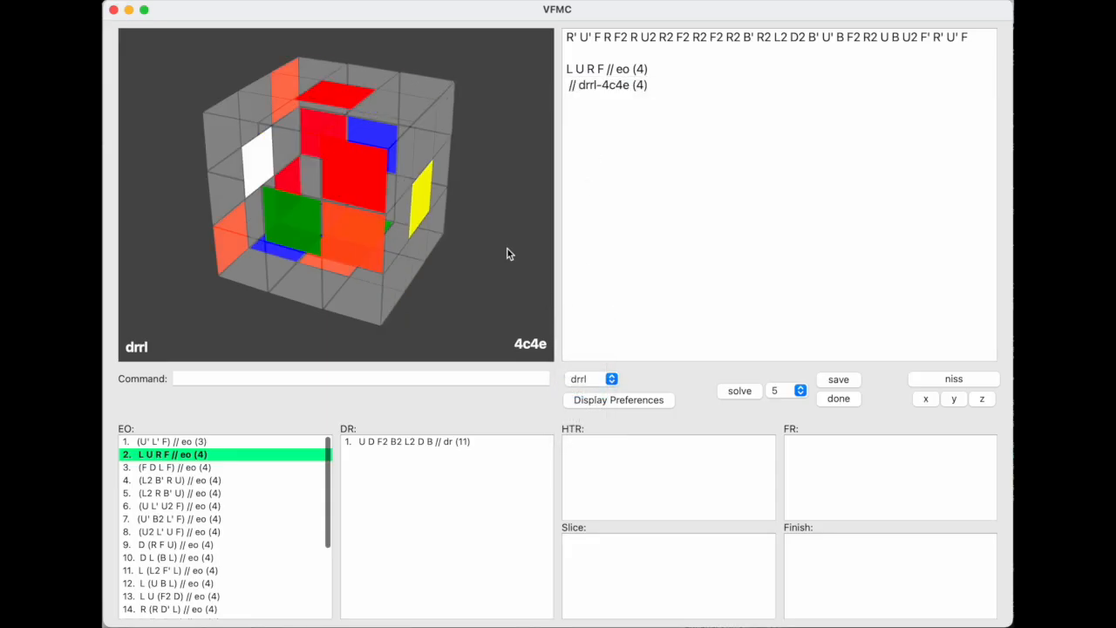
left_click(611, 380)
left_click(590, 366)
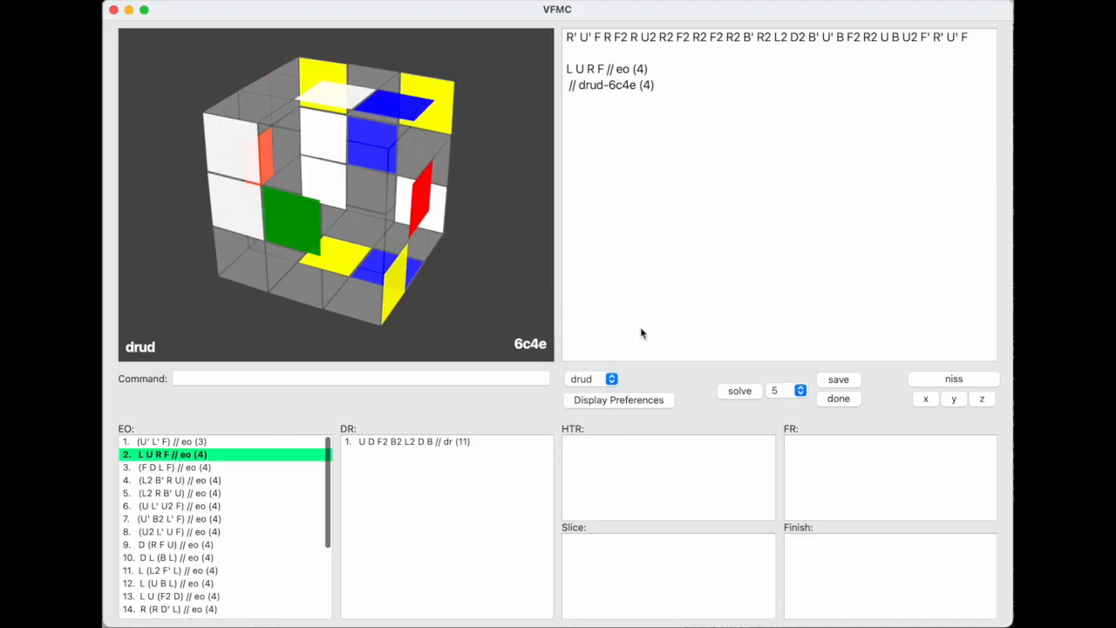
left_click(611, 380)
left_click(611, 380)
left_click(586, 390)
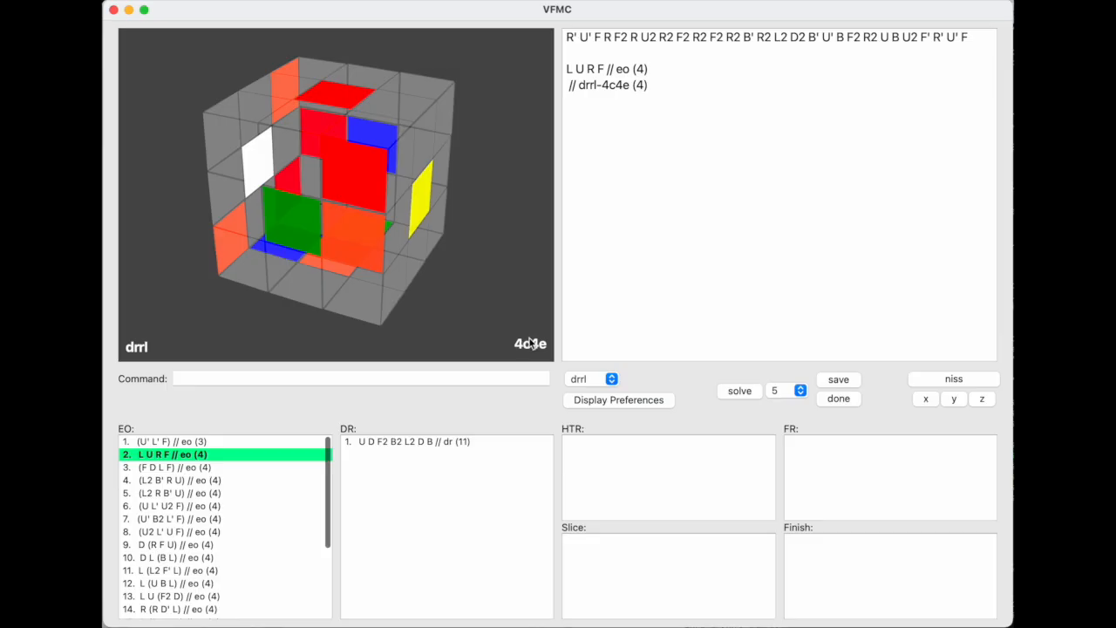
Step: Change the comment of the L U R F solution to RZP and save it
double_click(613, 68)
type("//")
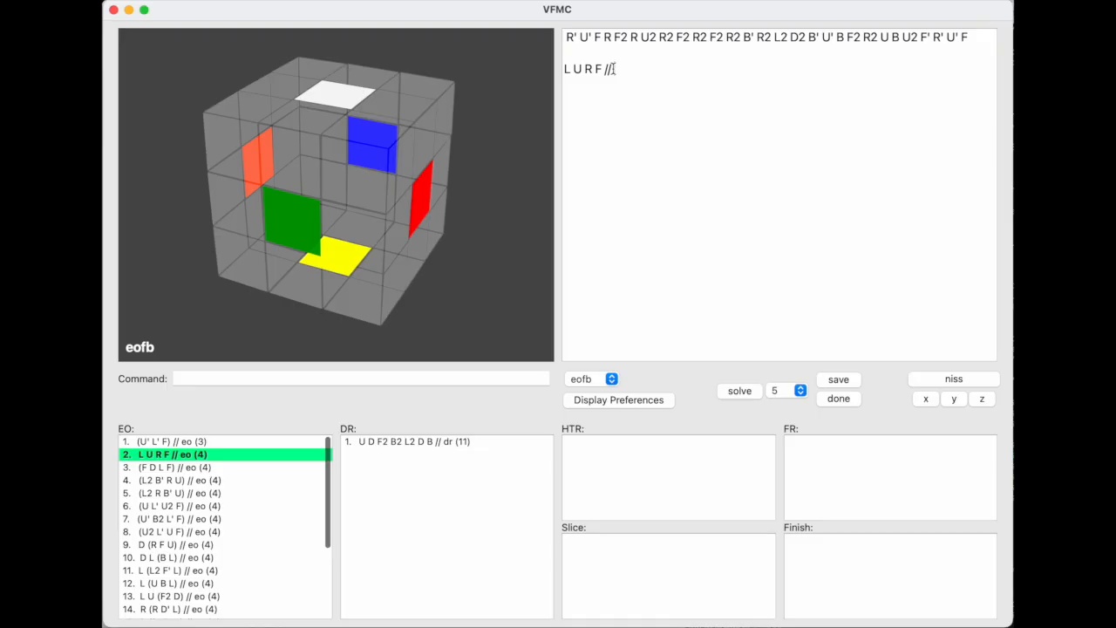
type("RZP")
left_click(851, 380)
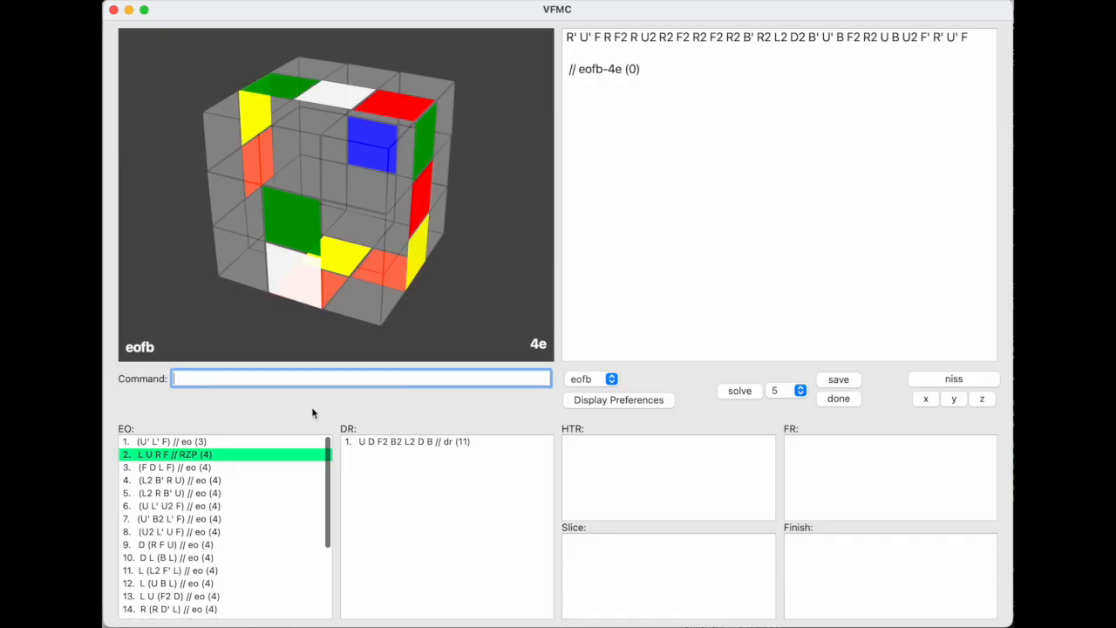
Step: Reload the L U R F solution labelled RZP and clear the drud line below it
left_click(221, 456)
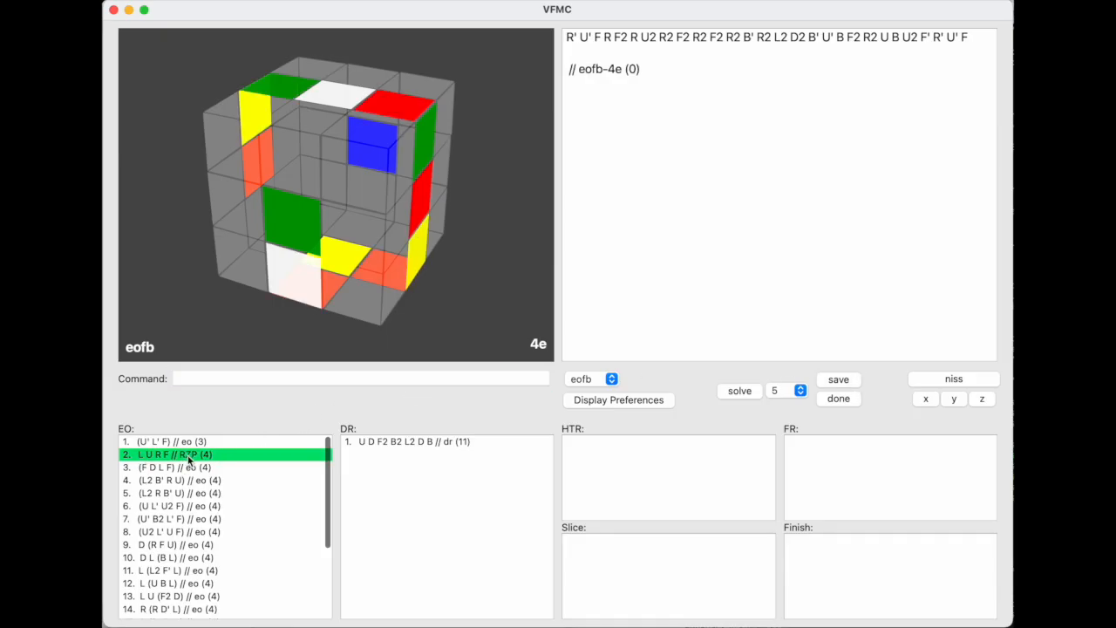
double_click(188, 455)
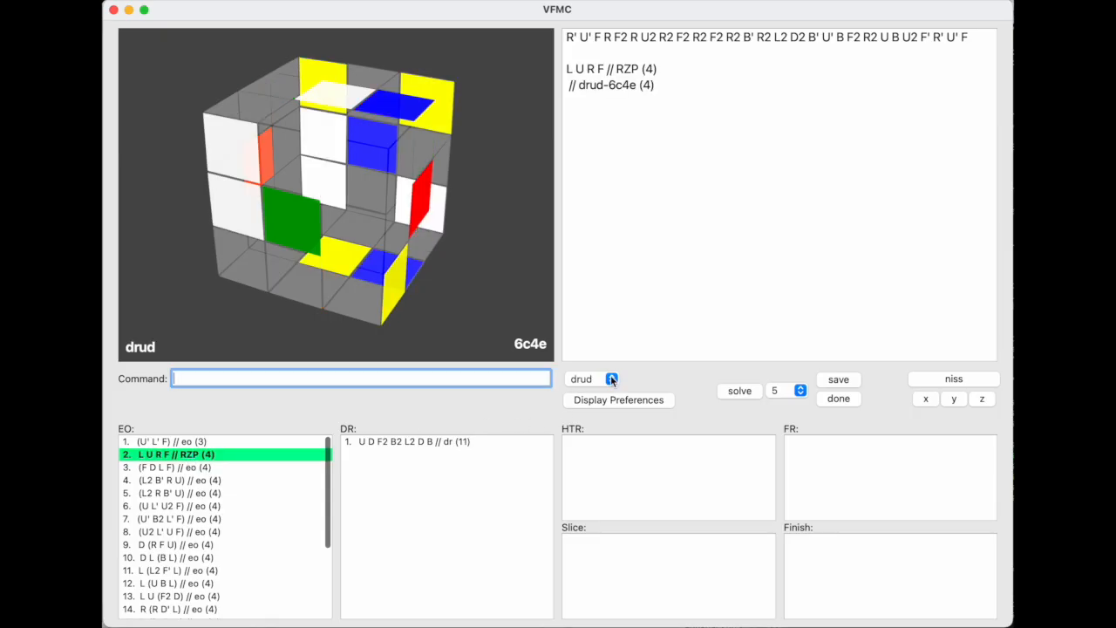
triple_click(654, 85)
key("BackSpace")
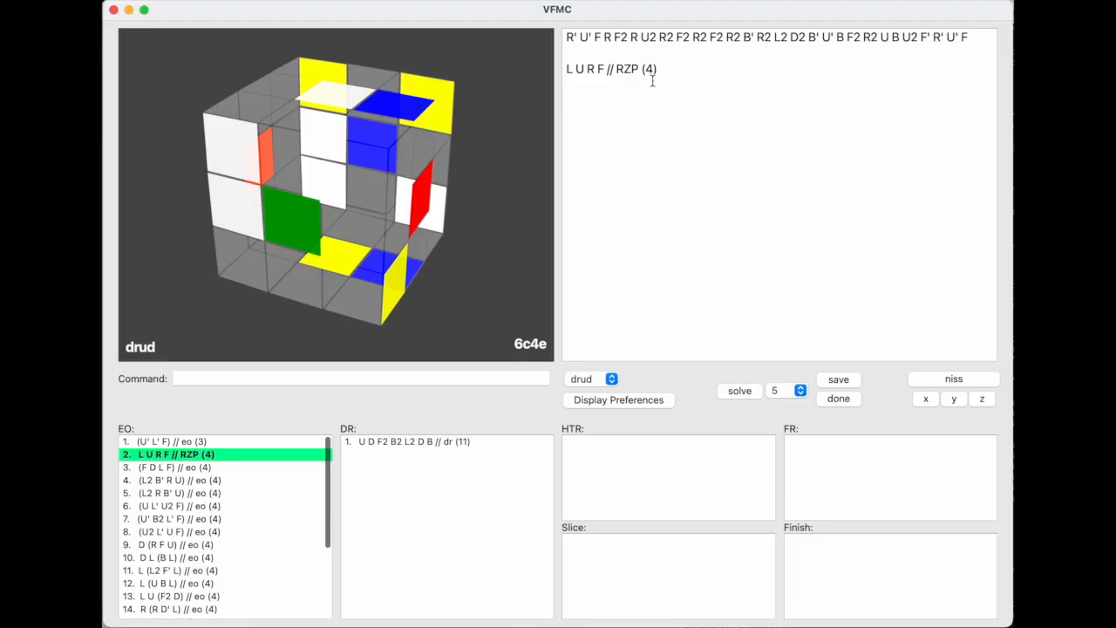
Step: Try the move sequences ur, uuur and dddr on the line below the RZP solution, clearing the line again
type("r")
key("Left")
type("u")
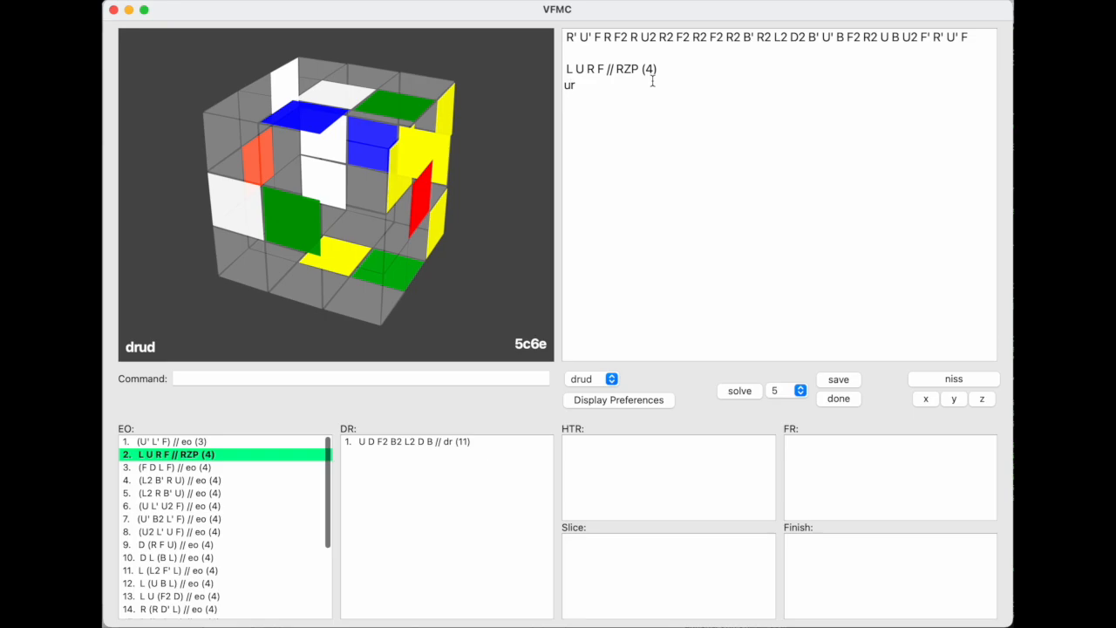
type("uu")
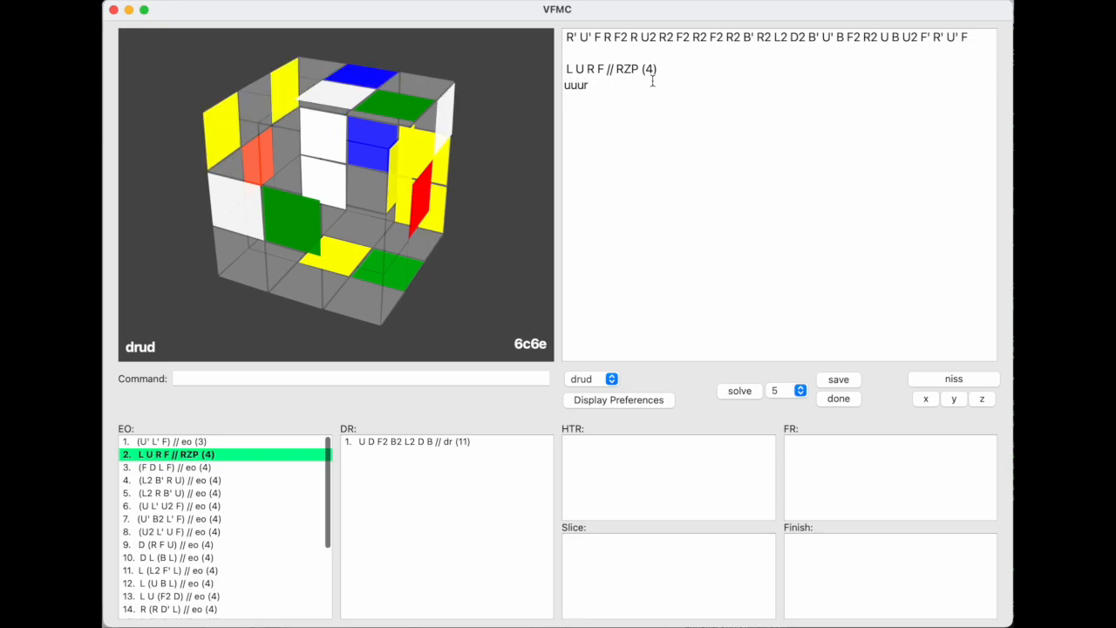
key("BackSpace")
key("BackSpace")
key("BackSpace")
type("dddr")
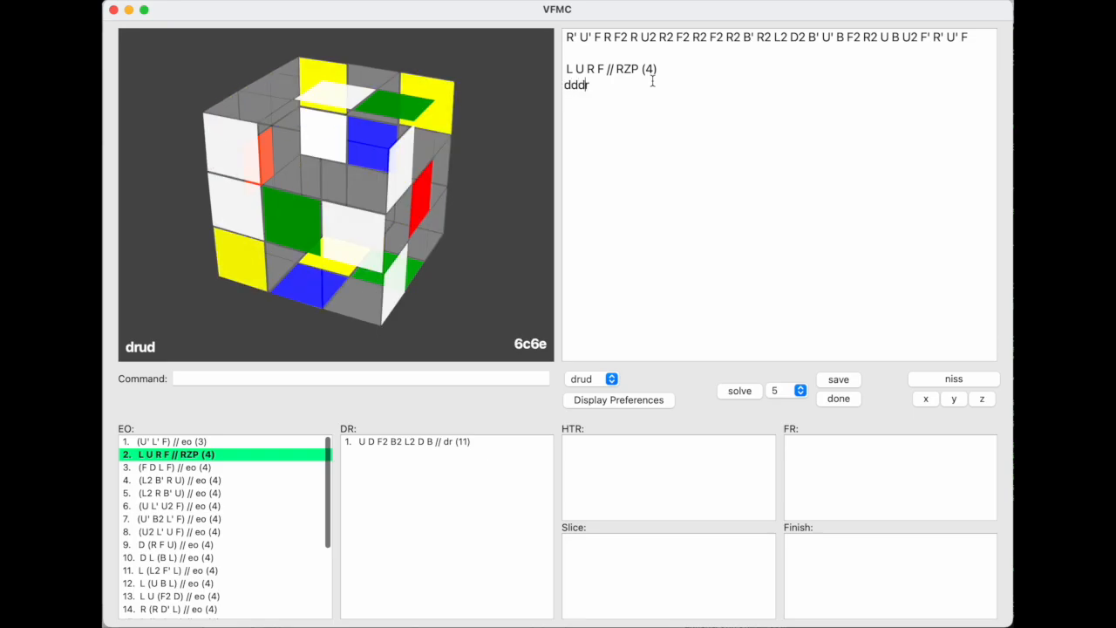
key("super+shift+Left")
key("BackSpace")
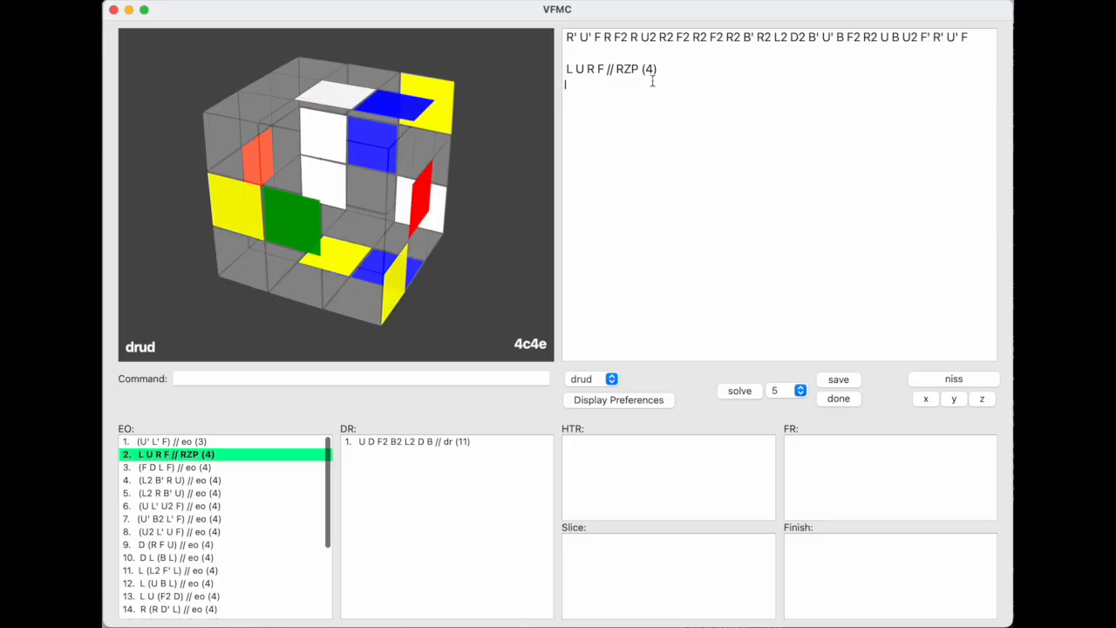
Step: Enter the move L after the RZP solution and save the combined sequence to the EO list
type("l")
key("Return")
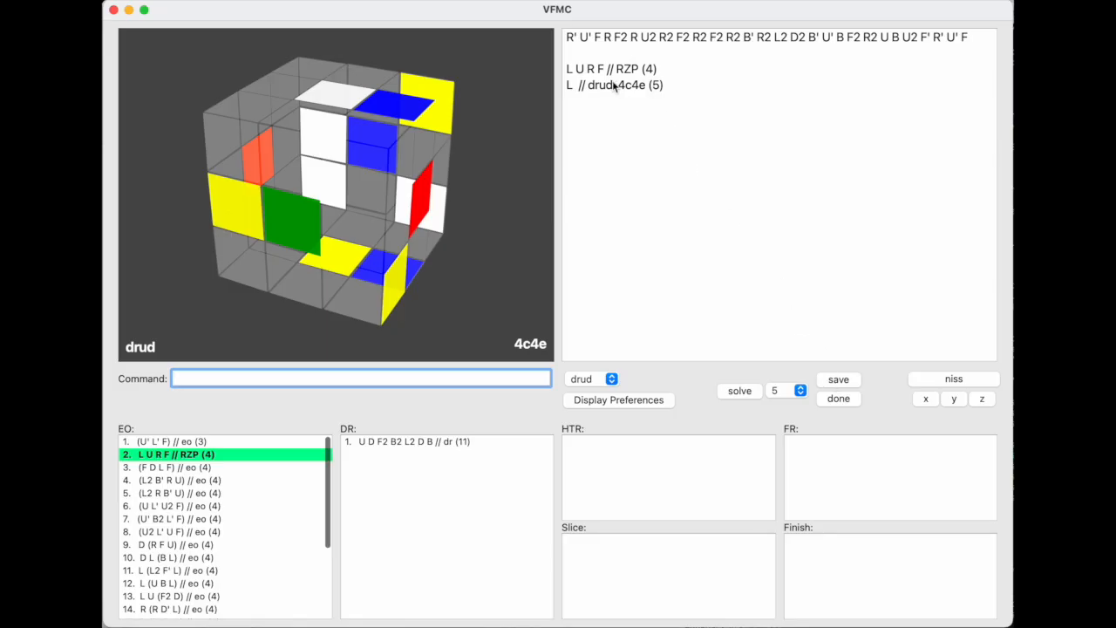
left_click(839, 380)
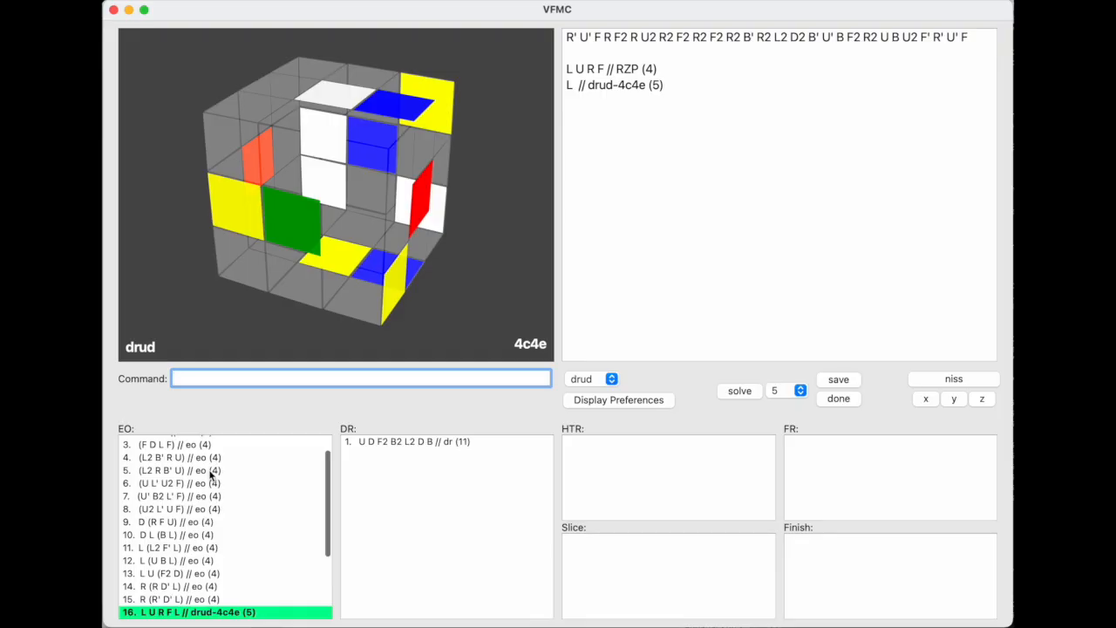
Step: Look through the EO list, load the solution (F D L F) and mark it as done
scroll(210, 475, "up", 2)
scroll(209, 497, "down", 5)
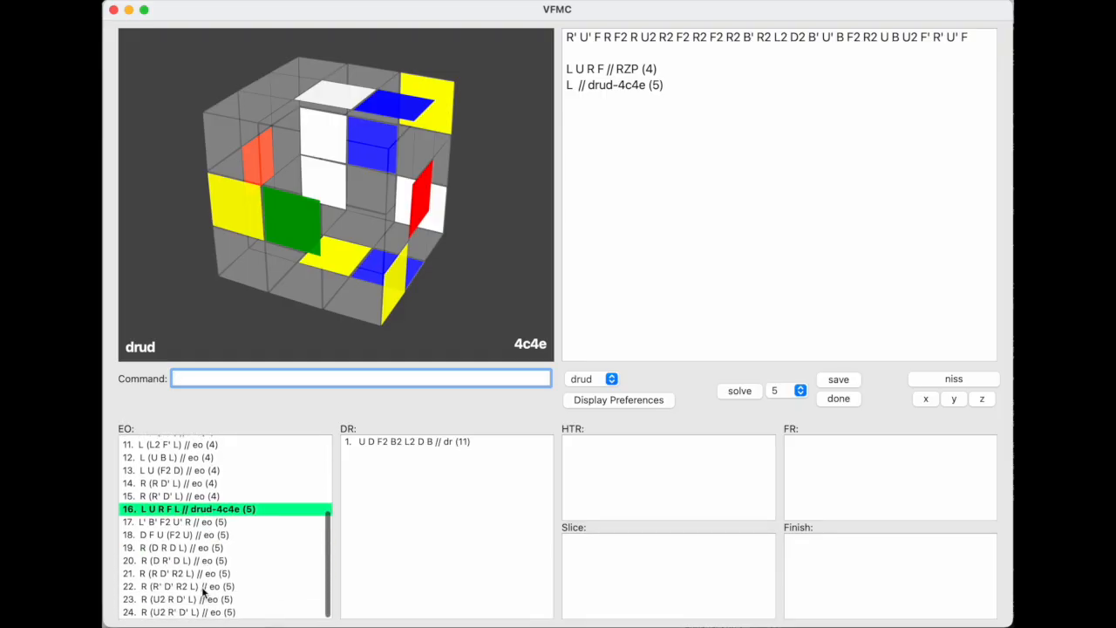
scroll(202, 591, "up", 2)
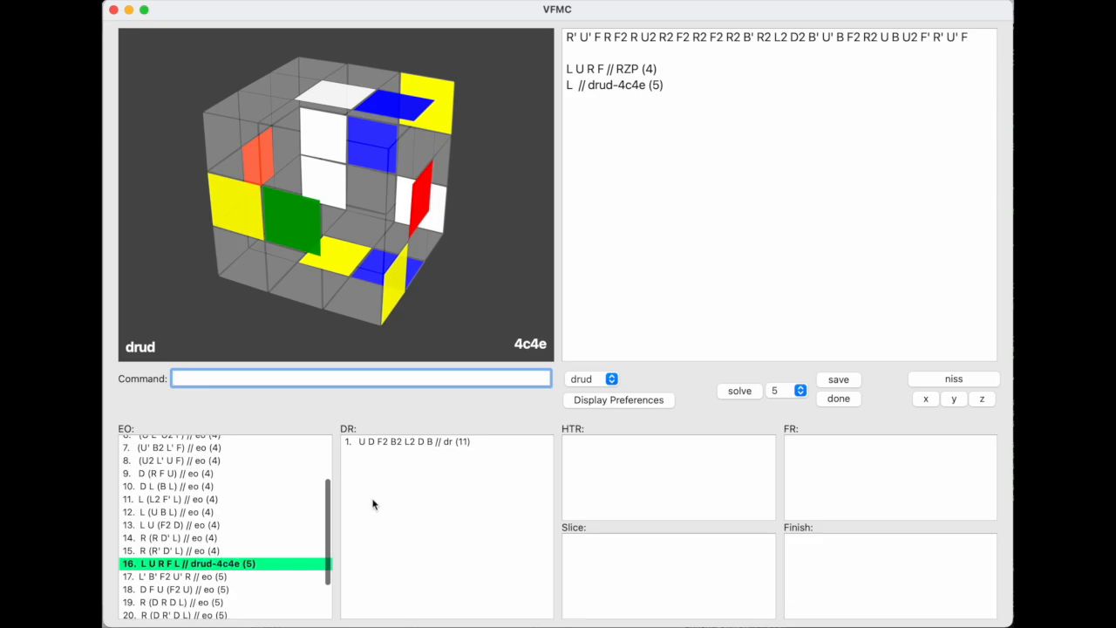
scroll(269, 513, "up", 3)
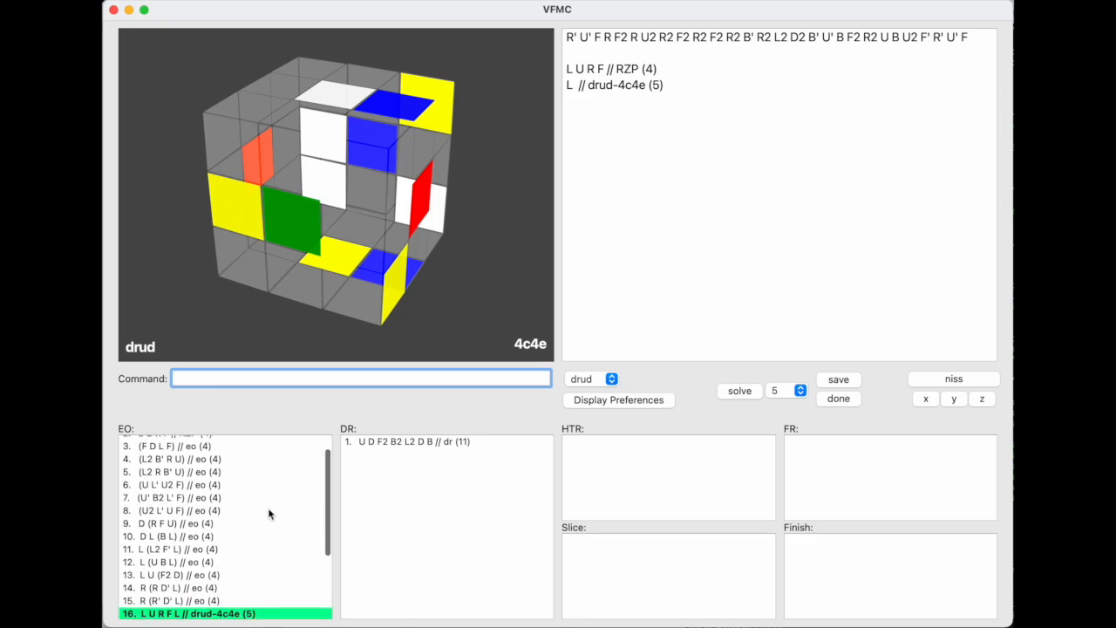
left_click(235, 465)
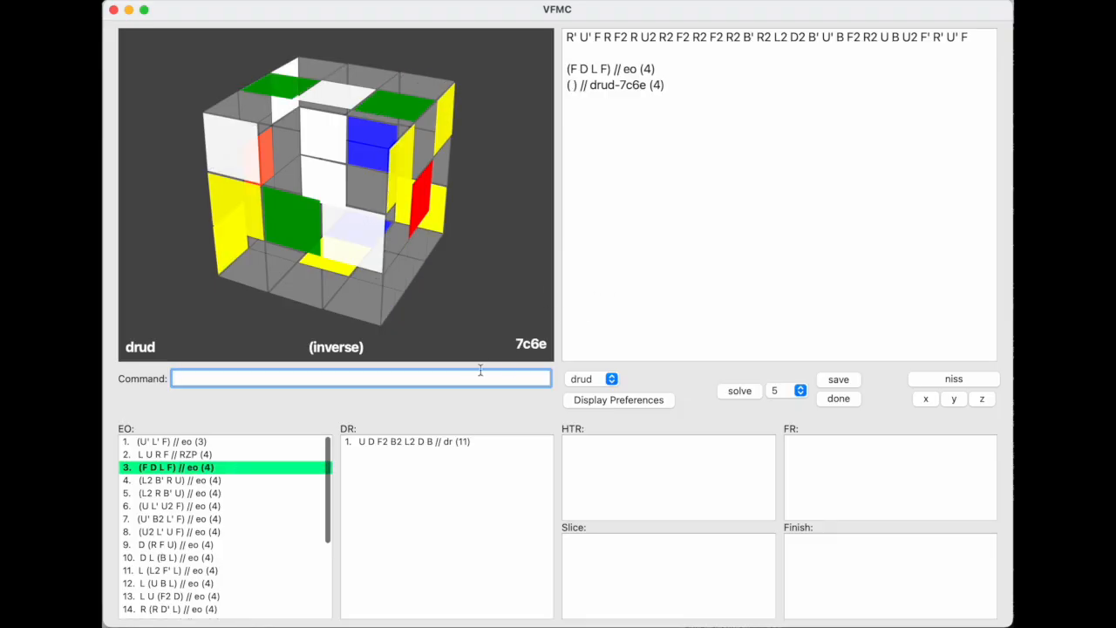
left_click(849, 399)
Step: Load the EO solution (L2 R B' U) and have the solver find 1 drfb solution from it
left_click(255, 494)
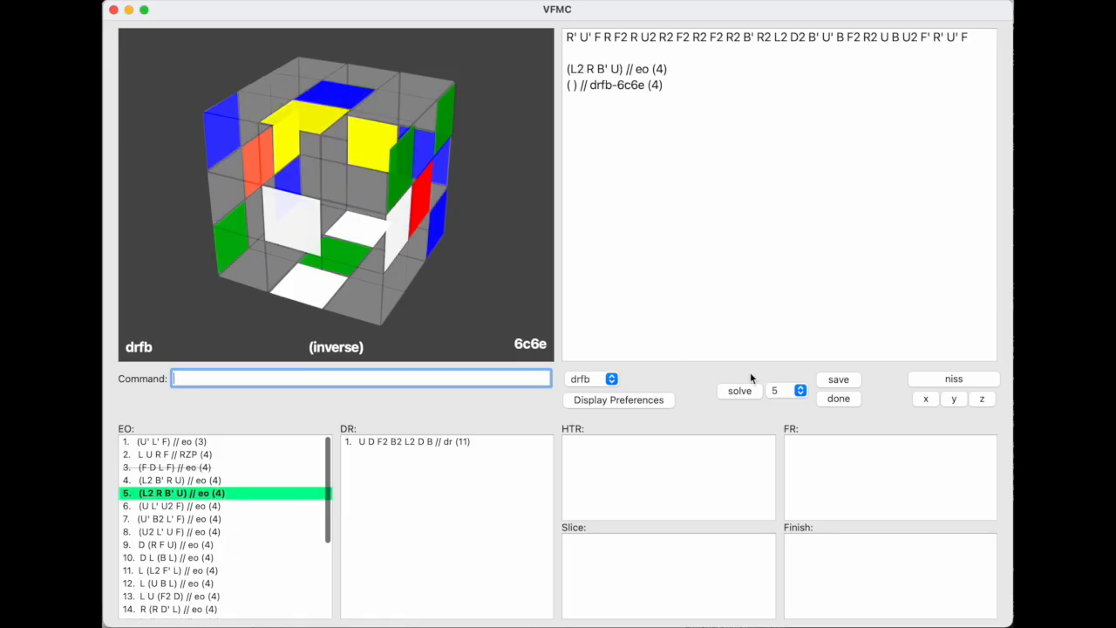
left_click(779, 392)
left_click(784, 333)
left_click(743, 391)
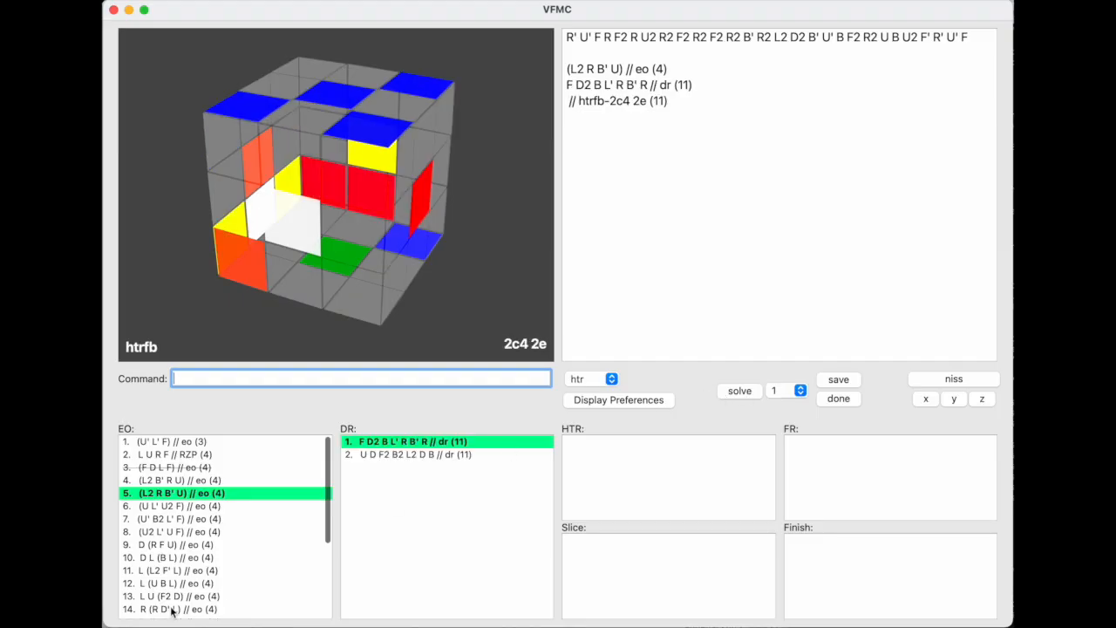
Step: Load the EO solution D (R F U) and have the solver find one DR solution from it
left_click(217, 545)
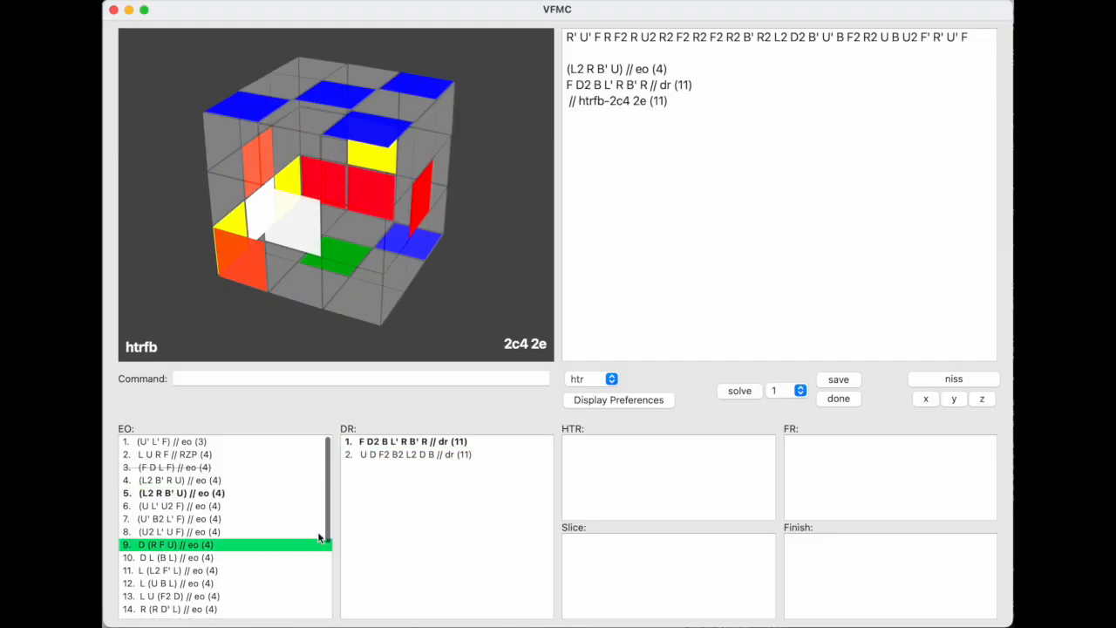
double_click(290, 546)
left_click(740, 391)
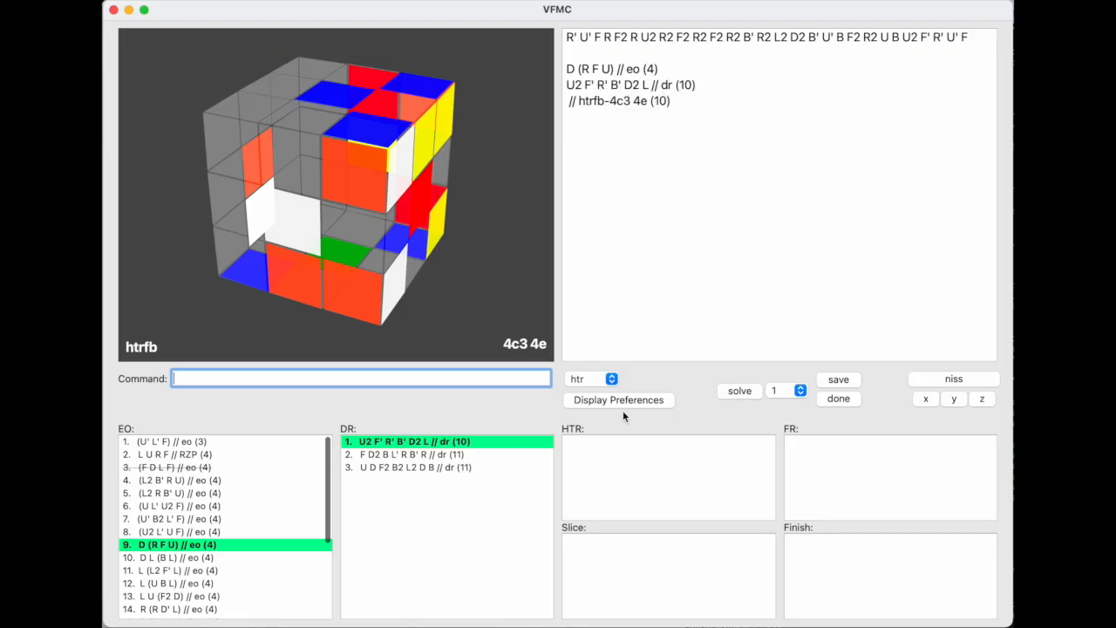
Step: Have the solver find one DR solution from each of the EO solutions L (U B L) and (U L' U2 F)
double_click(199, 583)
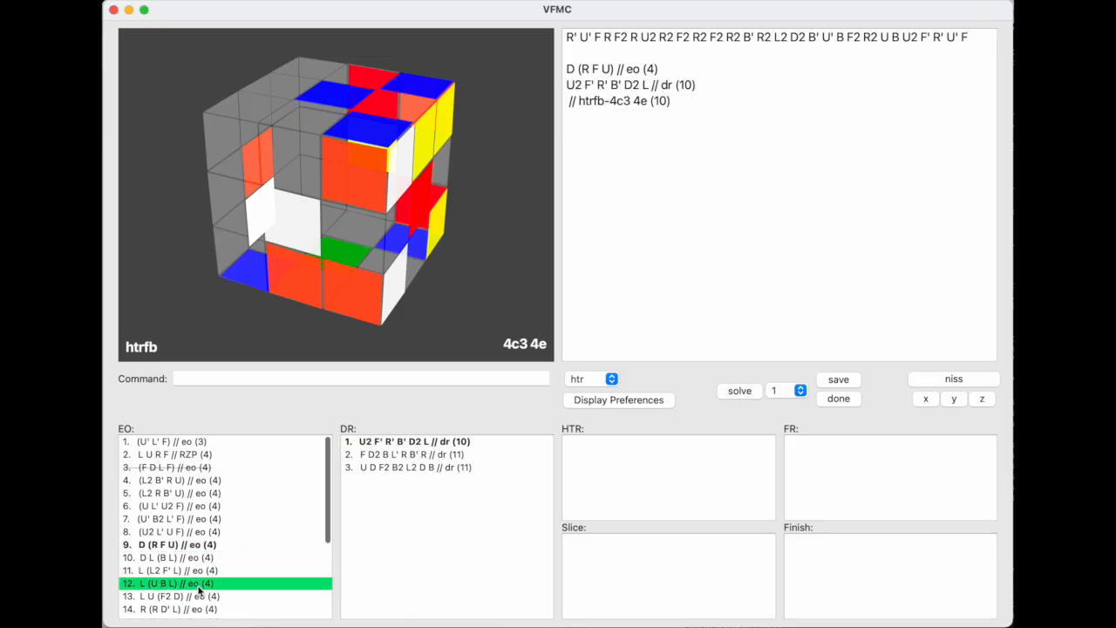
left_click(746, 393)
double_click(220, 509)
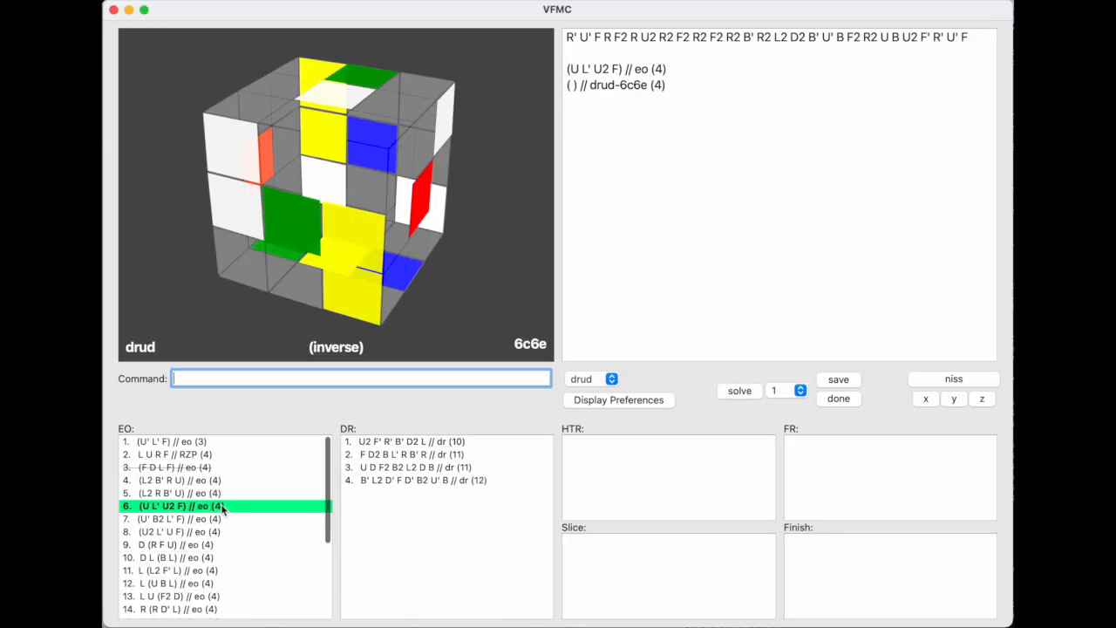
left_click(740, 391)
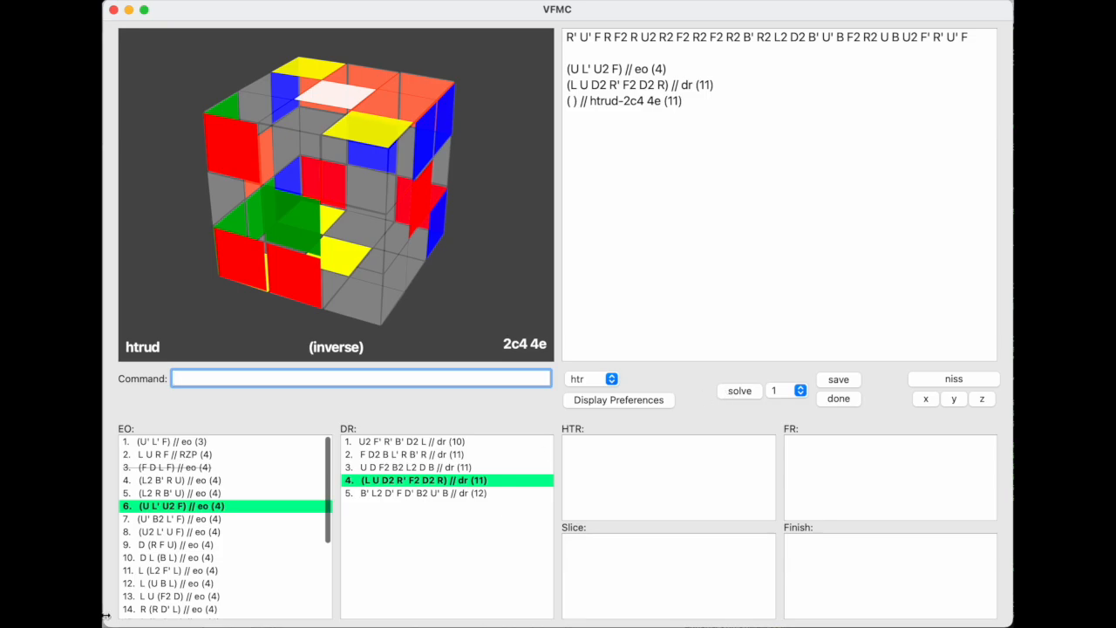
Step: Load the EO solution R (D R' D L) and have the solver find one DR solution from it
scroll(195, 571, "down", 5)
double_click(206, 563)
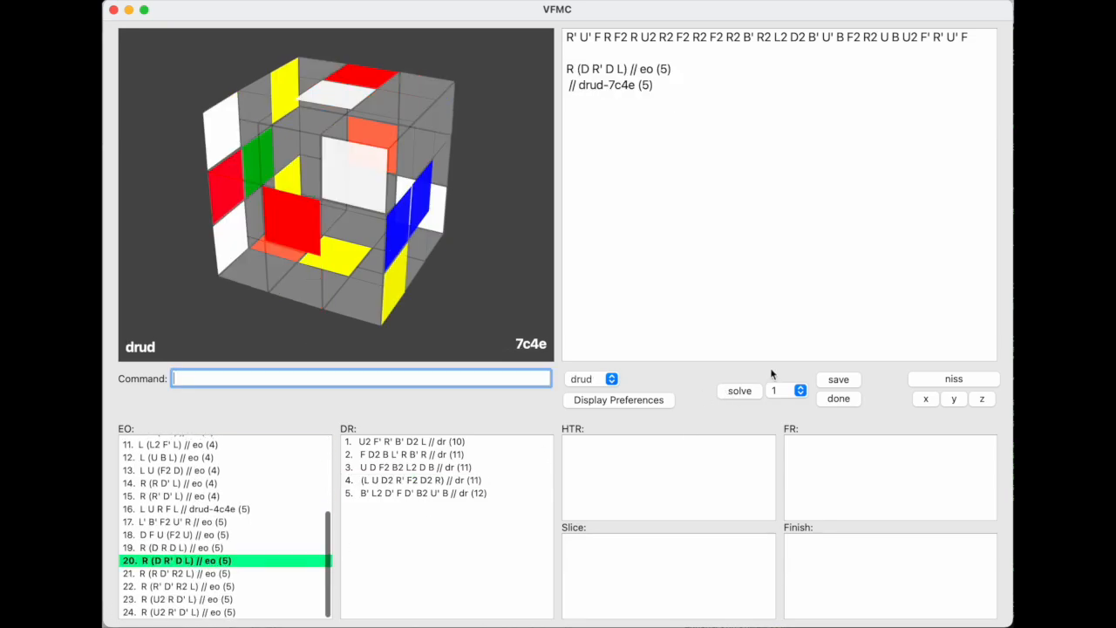
left_click(732, 394)
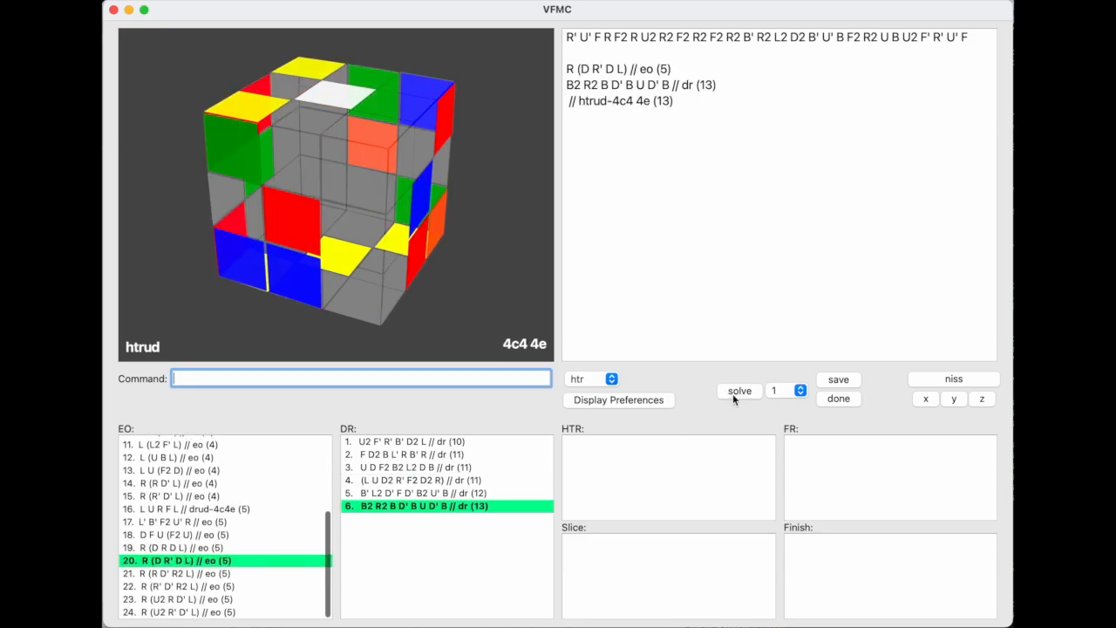
Step: Look through the DR list and load the DR solution U2 F' R' B' D2 L
left_click(449, 445)
left_click(425, 456)
left_click(425, 479)
left_click(430, 444)
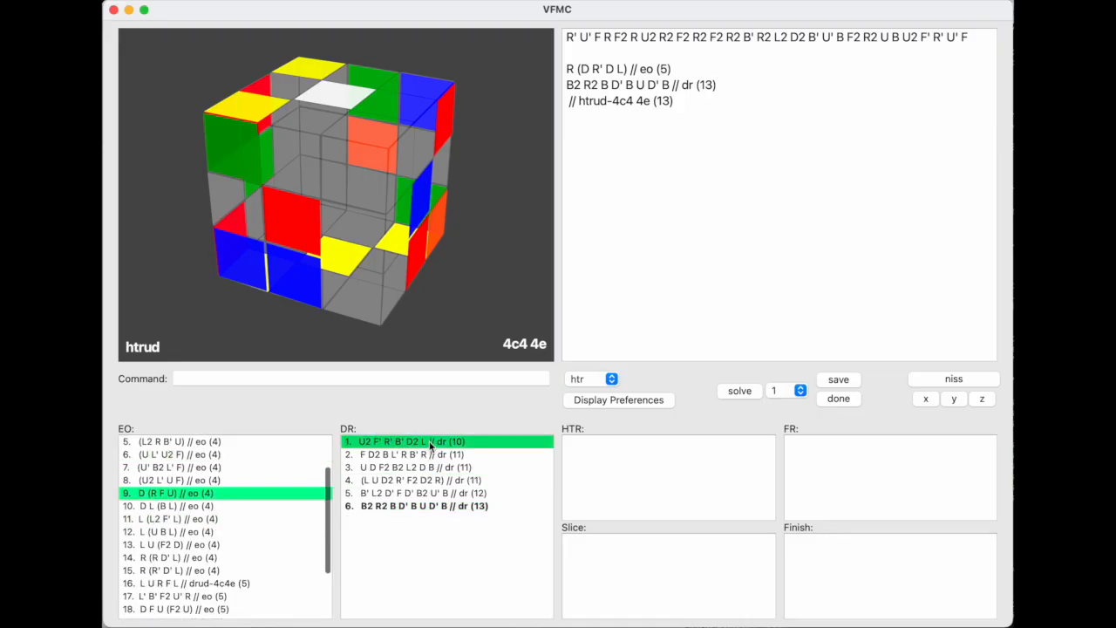
double_click(430, 444)
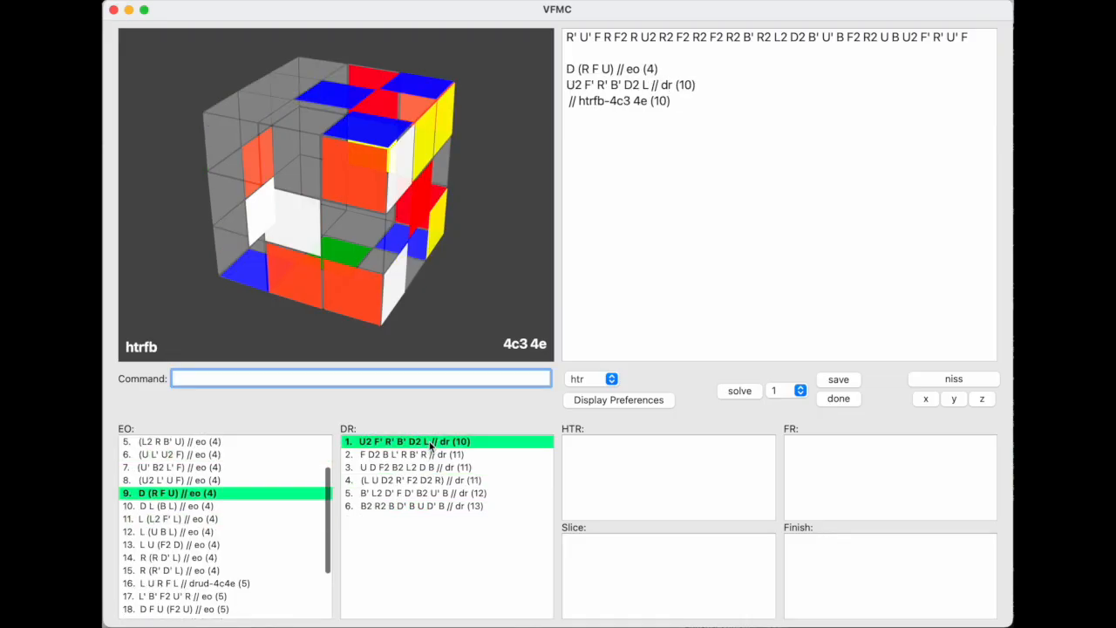
Step: Check the available step types for the EO solution D (R F U), and load the EO solution (U' B2 L' F)
double_click(223, 493)
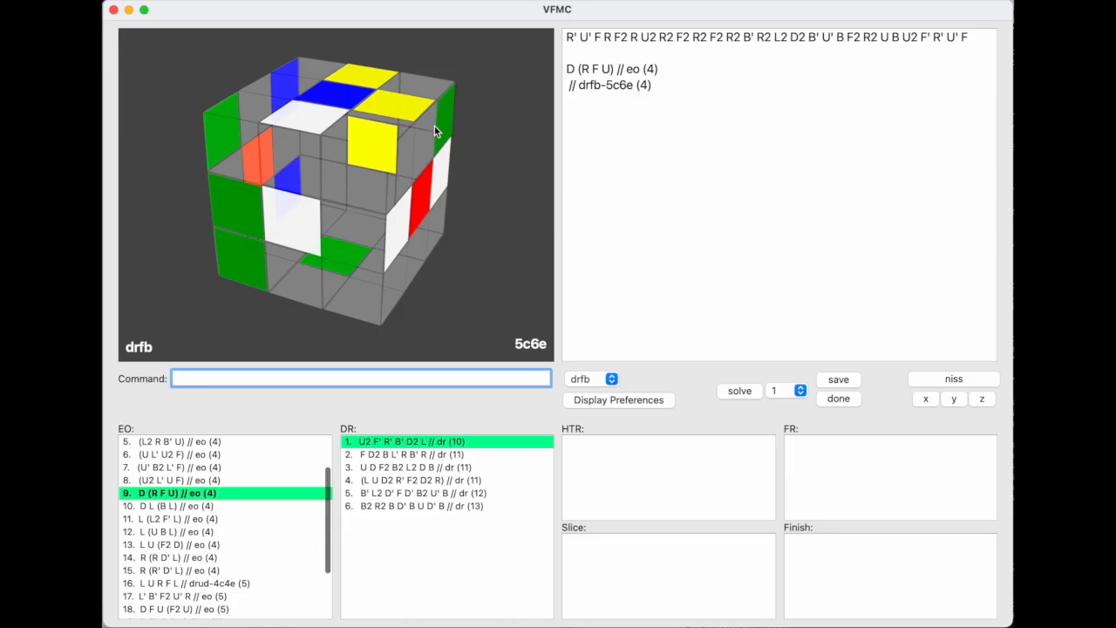
left_click(608, 377)
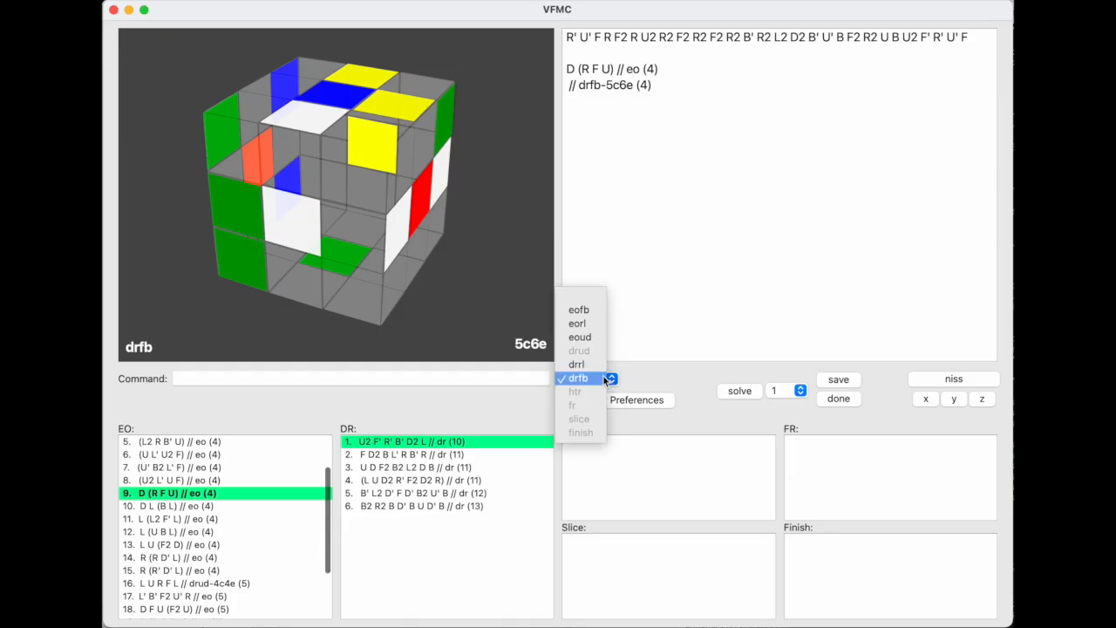
left_click(215, 468)
double_click(215, 468)
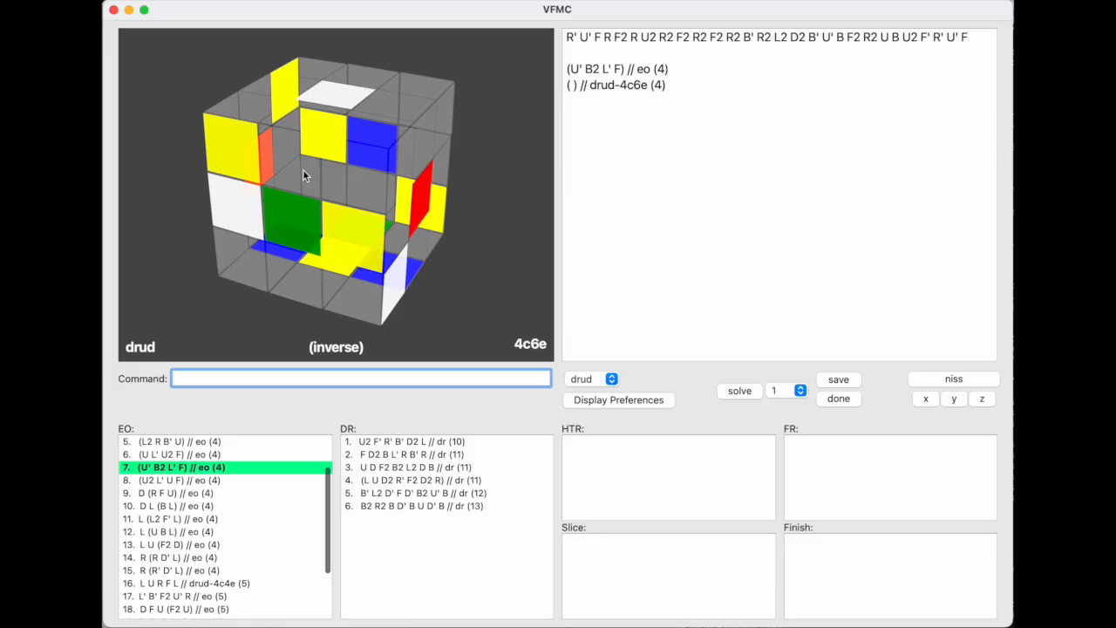
Step: With the display preferences moved clear of the cube, try showing bad pieces for DR recognition edges and turn it off again
left_click(640, 400)
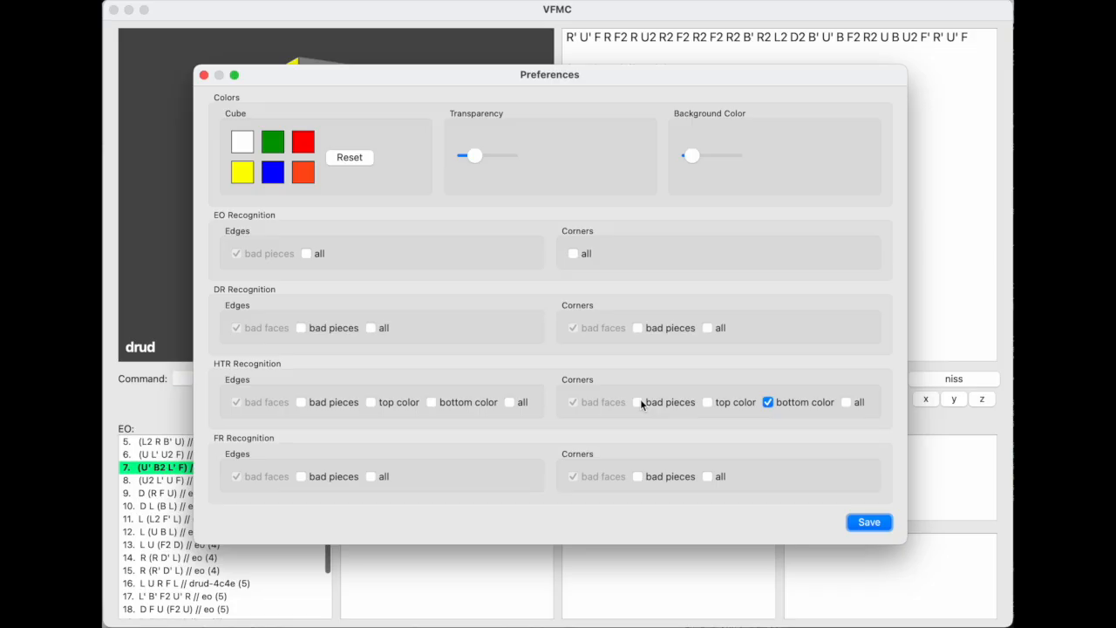
left_click_drag(548, 76, 855, 78)
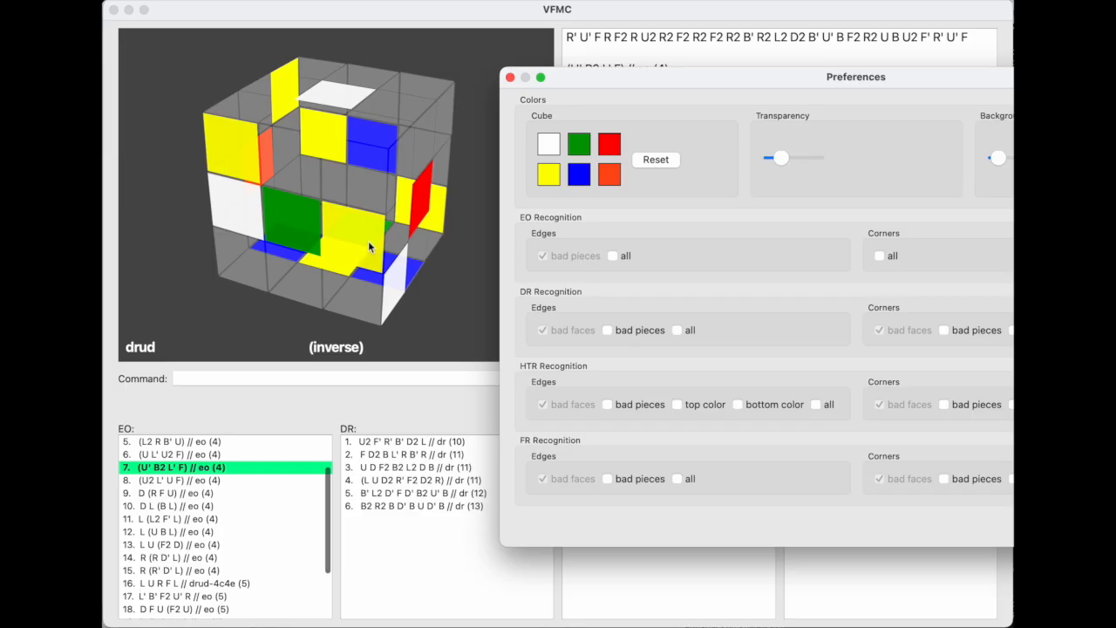
left_click(608, 329)
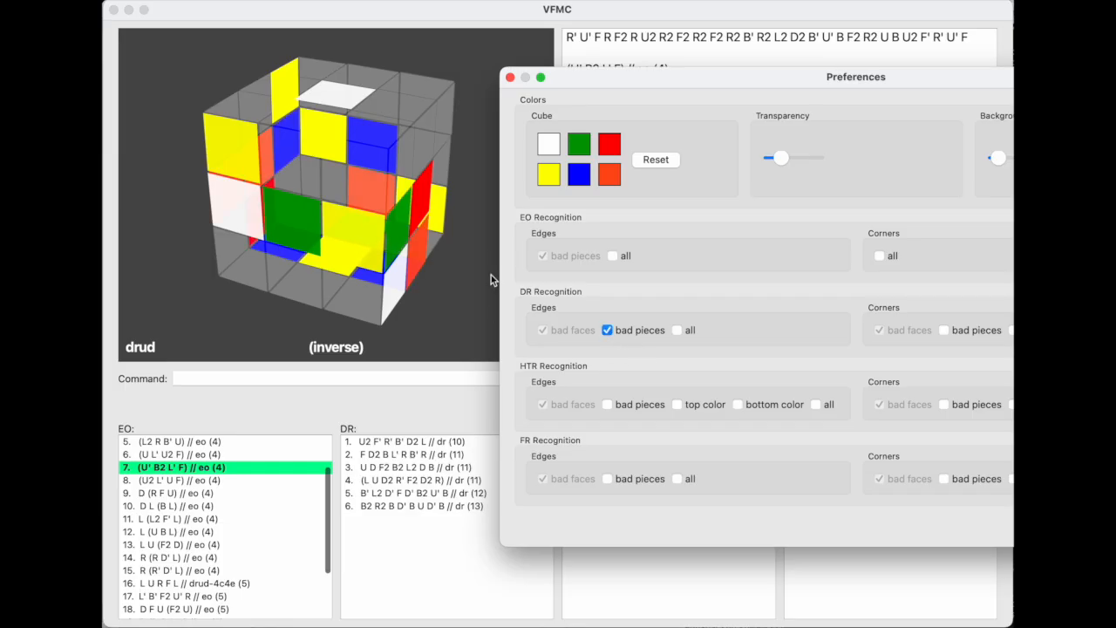
left_click(607, 330)
left_click(608, 330)
left_click(608, 331)
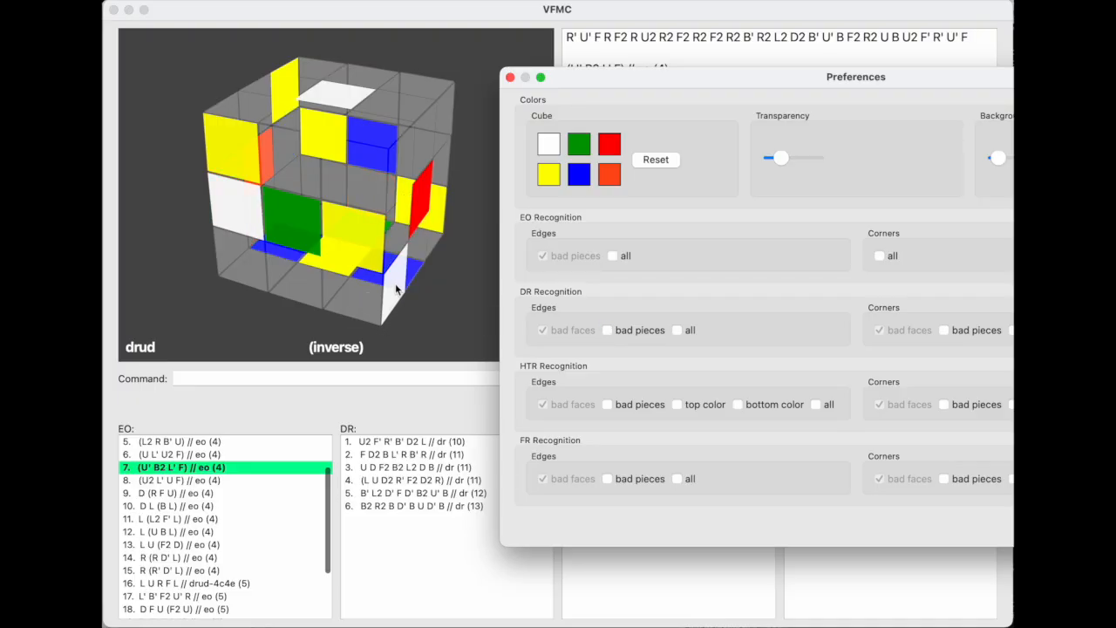
Step: Enable bad pieces for both corners and edges under DR recognition and close the display preferences
left_click(944, 331)
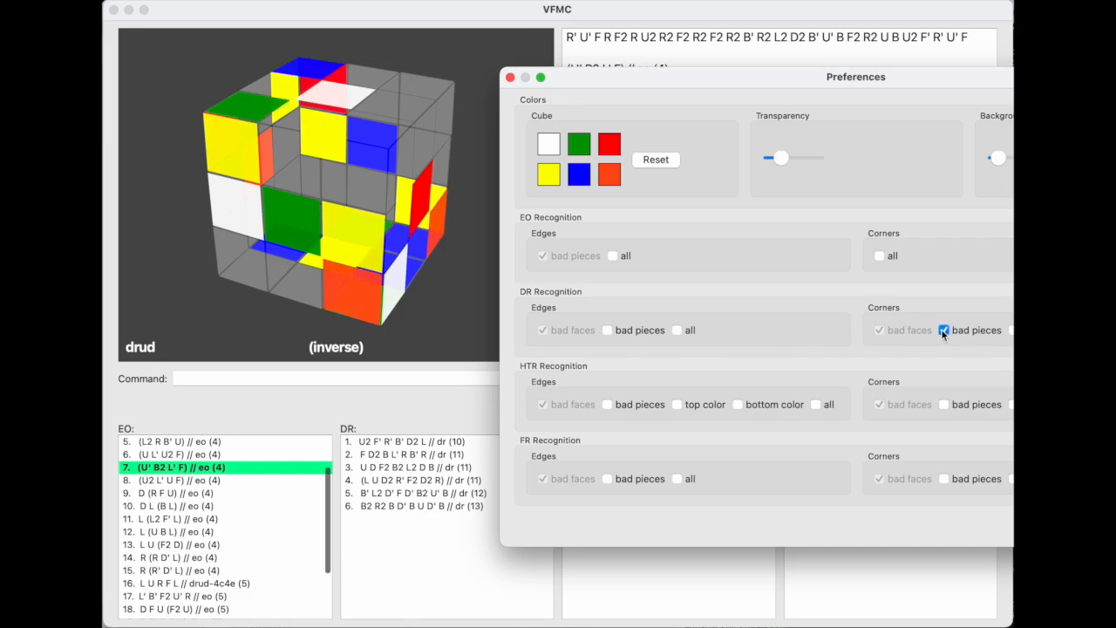
left_click(608, 331)
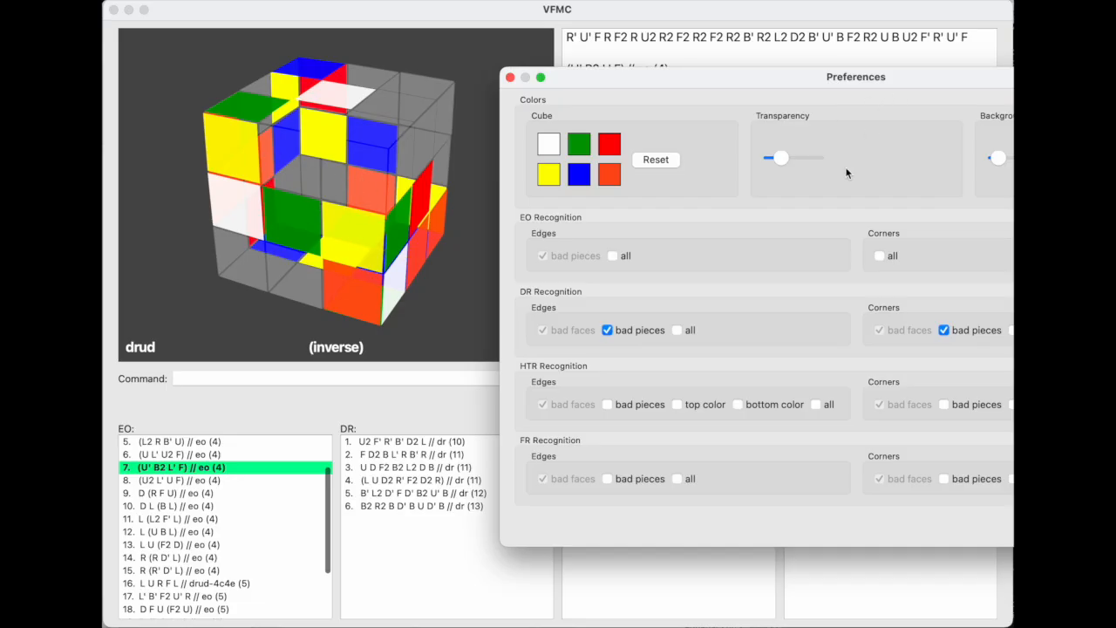
mouse_move(782, 157)
left_mouse_down()
mouse_move(816, 157)
mouse_move(770, 157)
mouse_move(822, 157)
mouse_move(780, 159)
left_mouse_up()
left_click(511, 77)
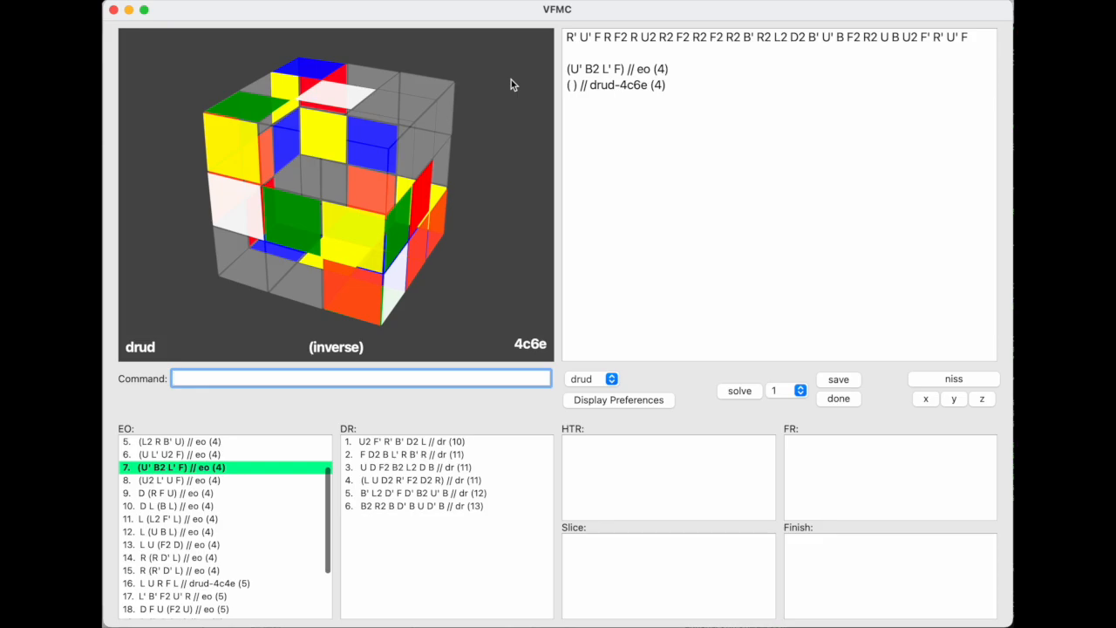
Step: Switch the cube repeatedly between its outer and hidden faces to examine the stickers of the bad pieces
left_click(511, 79)
left_click(511, 80)
left_click(511, 79)
left_click(510, 79)
left_click(404, 275)
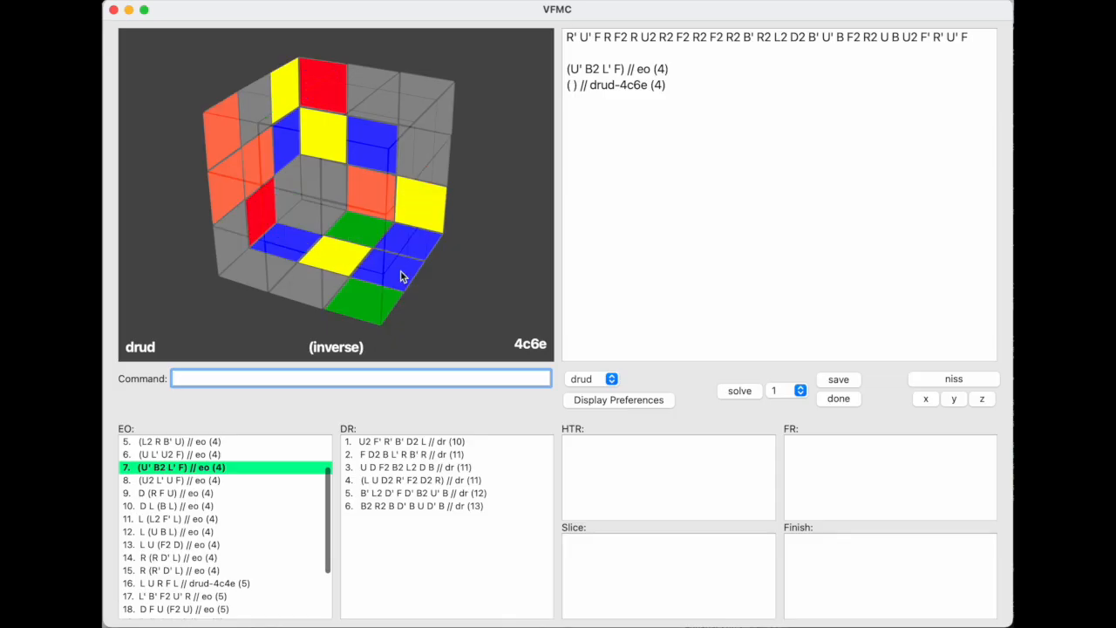
left_click(408, 247)
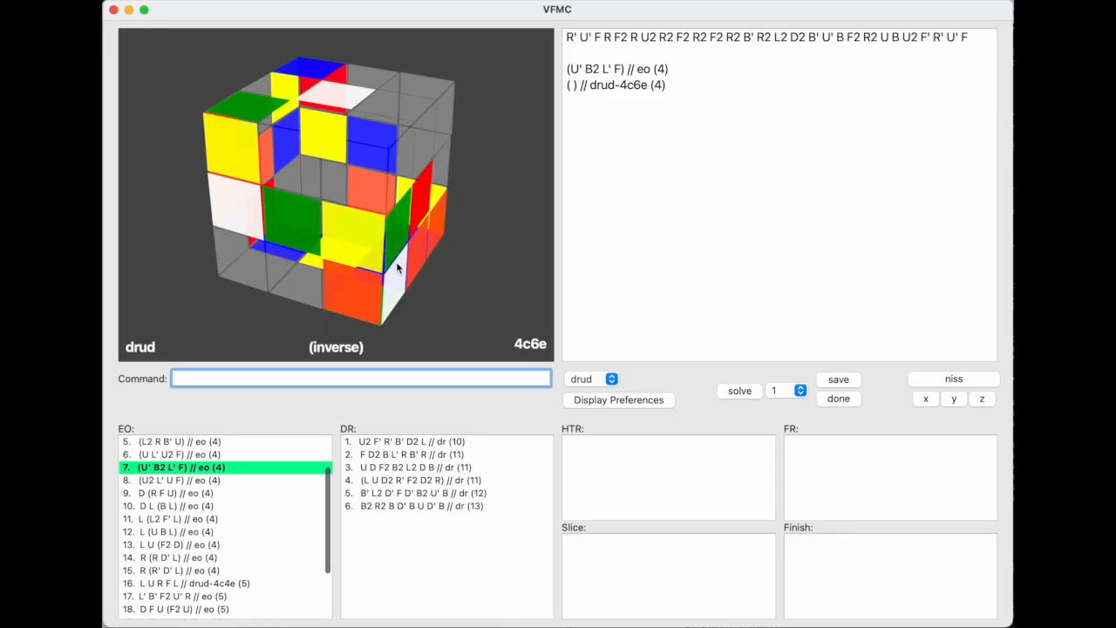
left_click(271, 220)
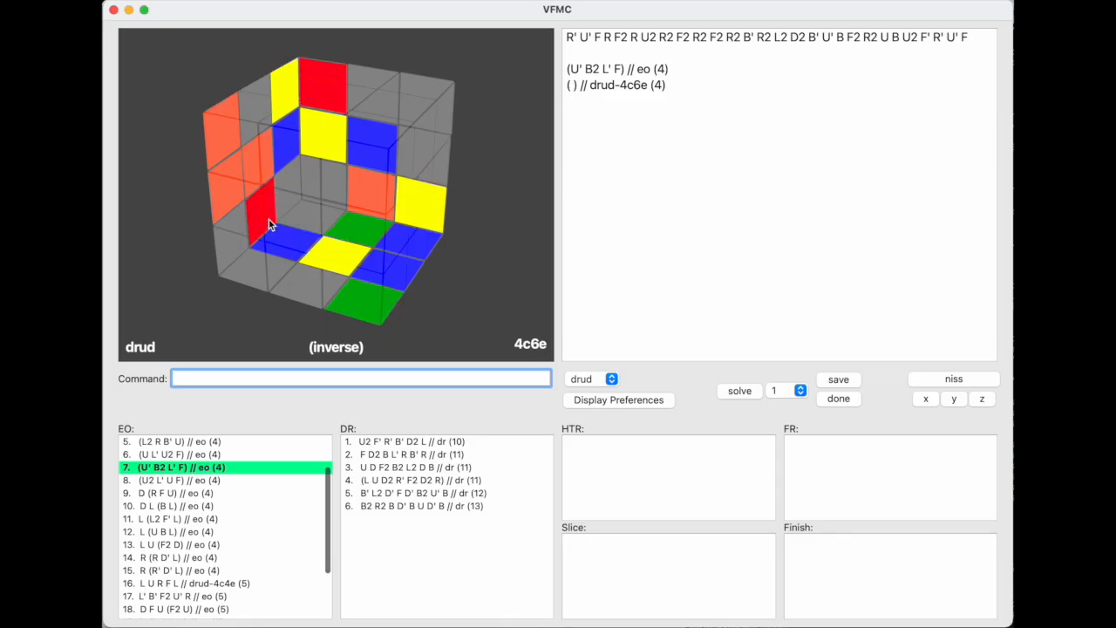
left_click(280, 220)
left_click(276, 234)
left_click(276, 232)
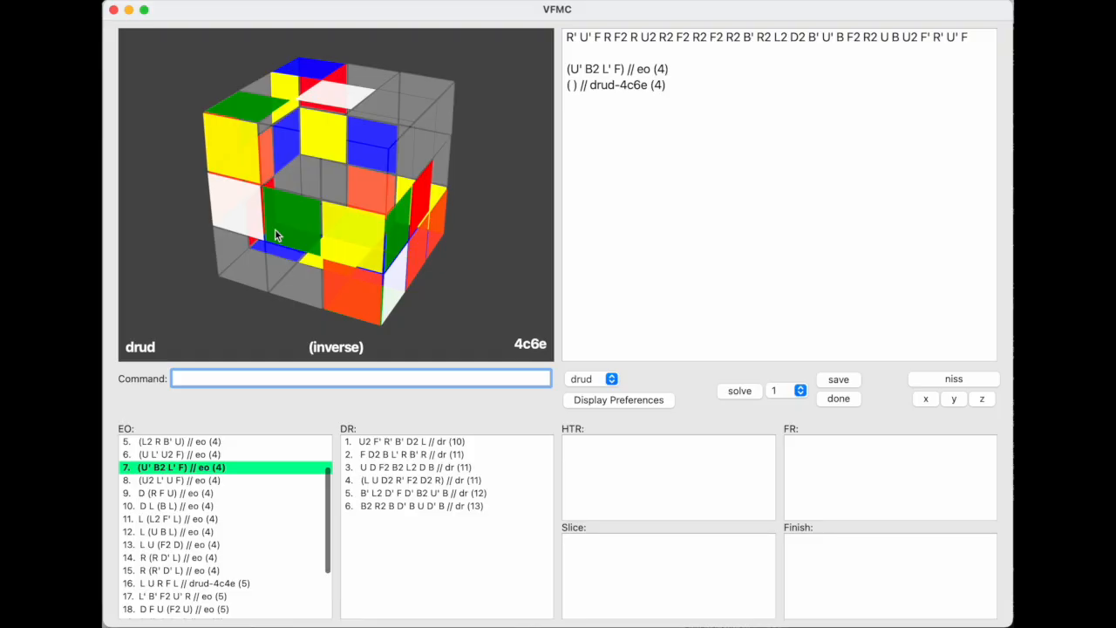
Step: Disable bad pieces for DR recognition corners and edges in the display preferences and save them
left_click(612, 398)
left_click(639, 329)
left_click(302, 328)
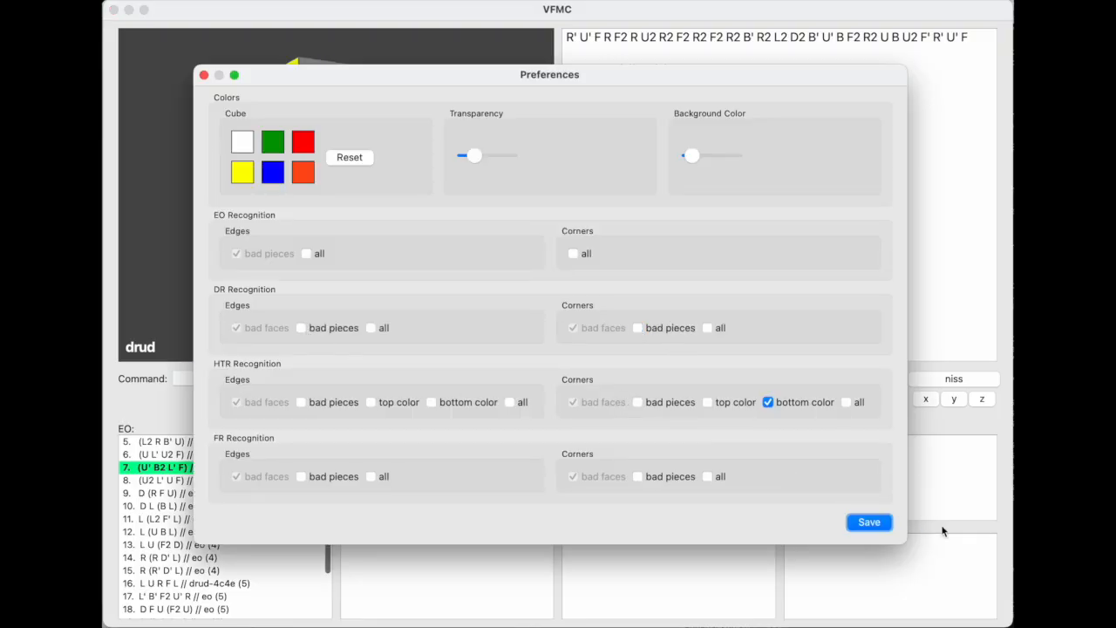
left_click(869, 521)
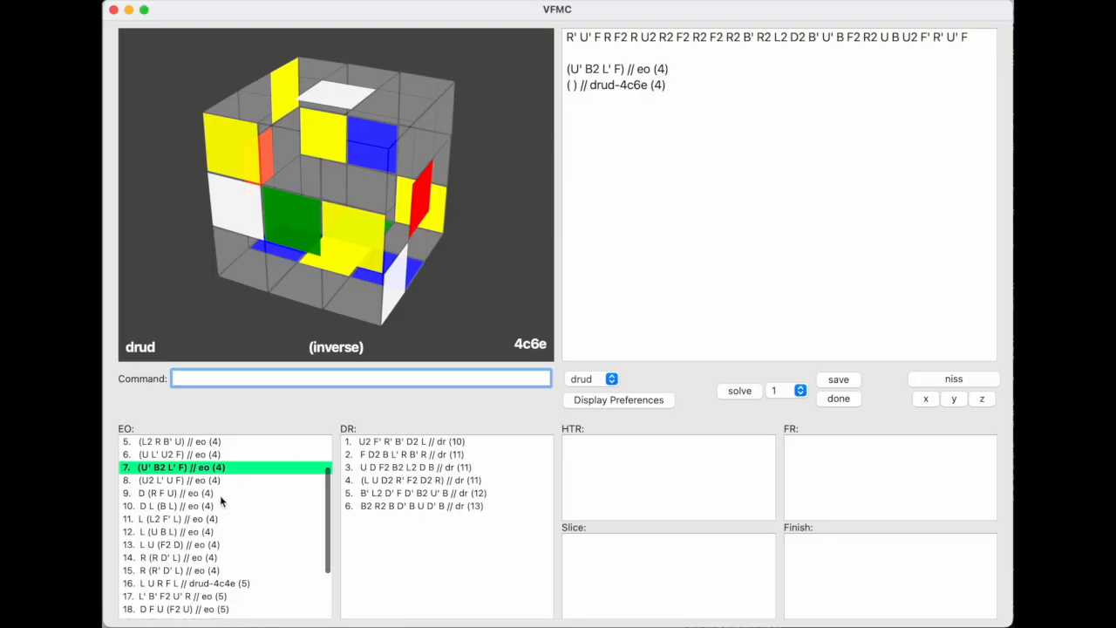
Step: Load the DR solution U2 F' R' B' D2 L and replace the htrfb comment line with the moves br2b2u2
left_click(420, 442)
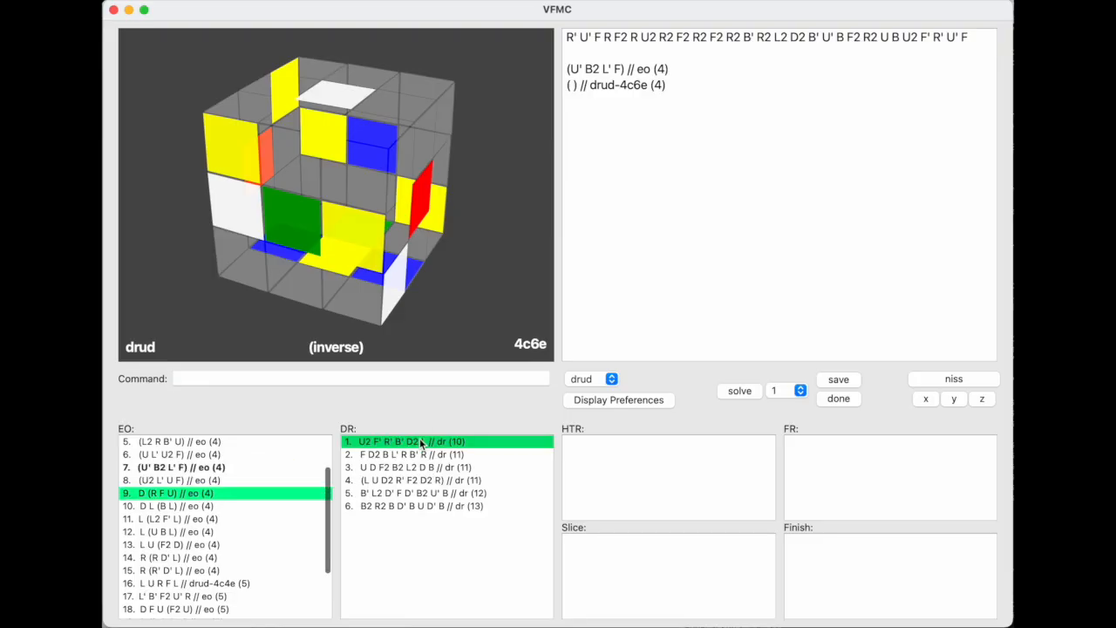
double_click(420, 442)
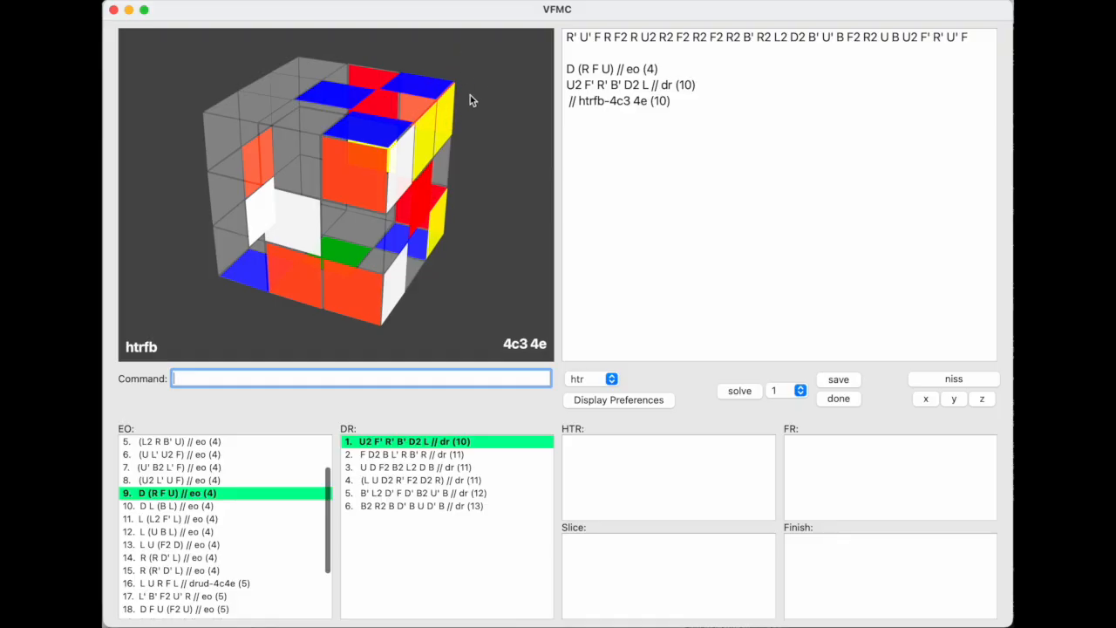
triple_click(671, 100)
key("BackSpace")
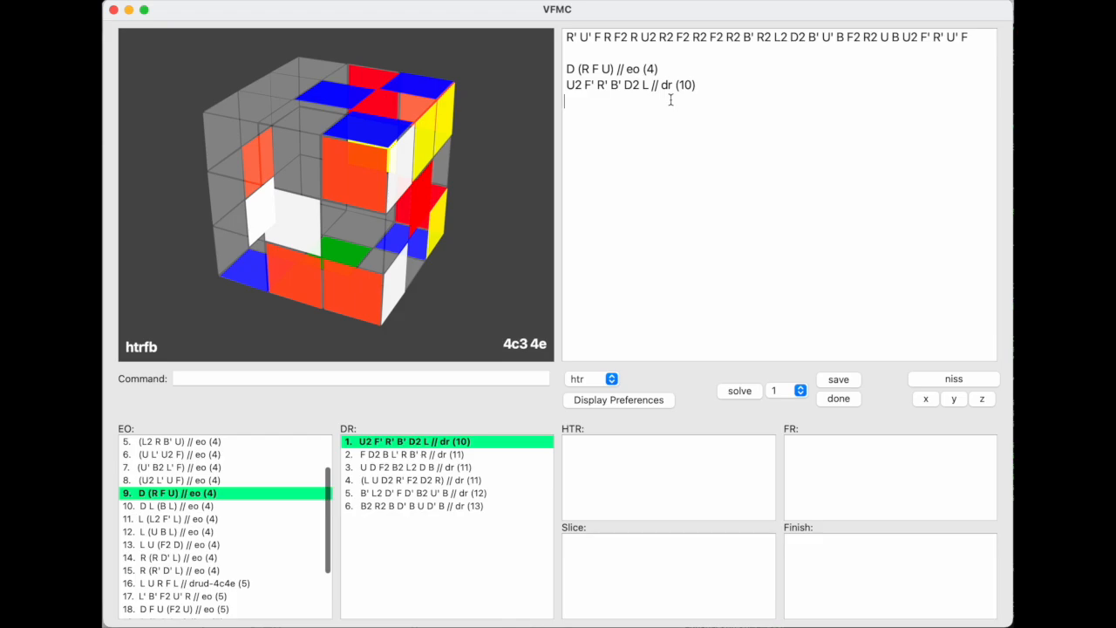
type("b")
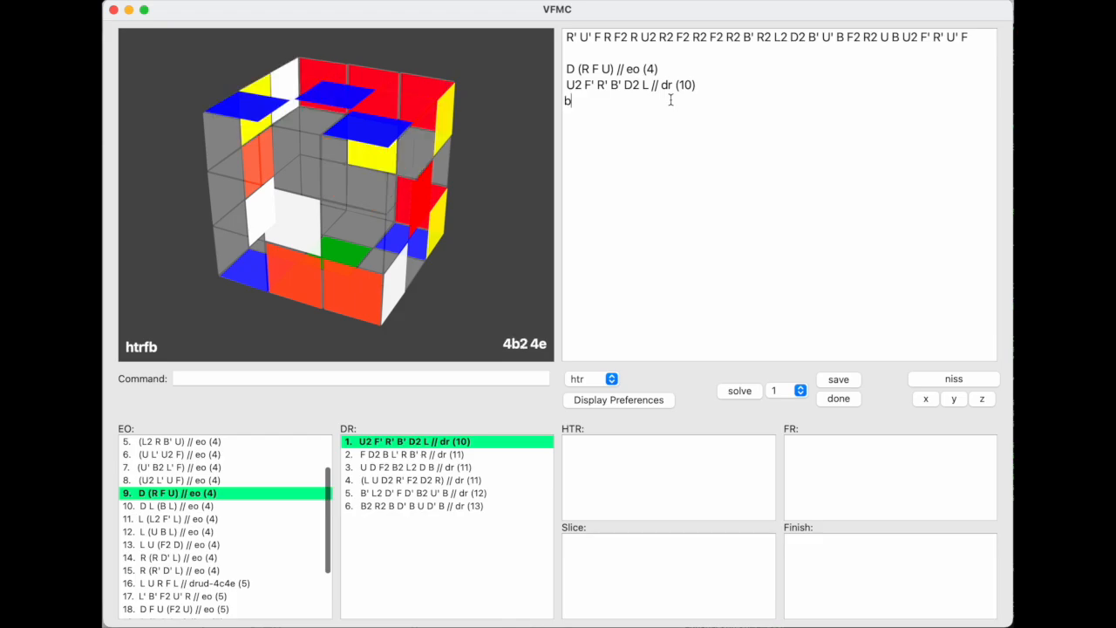
type("r2")
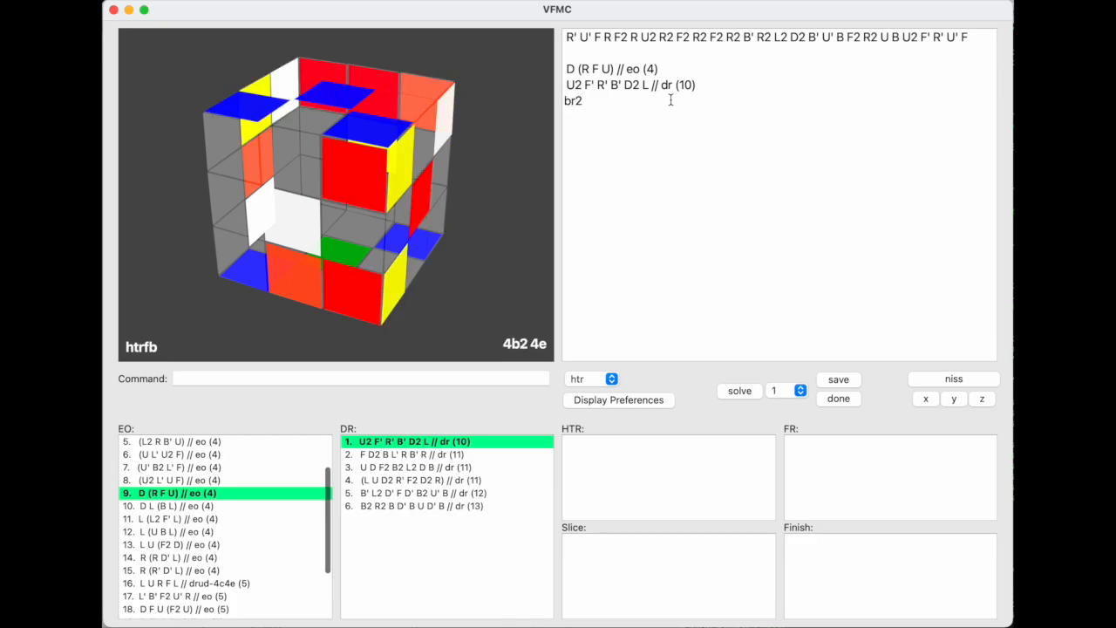
type("b2")
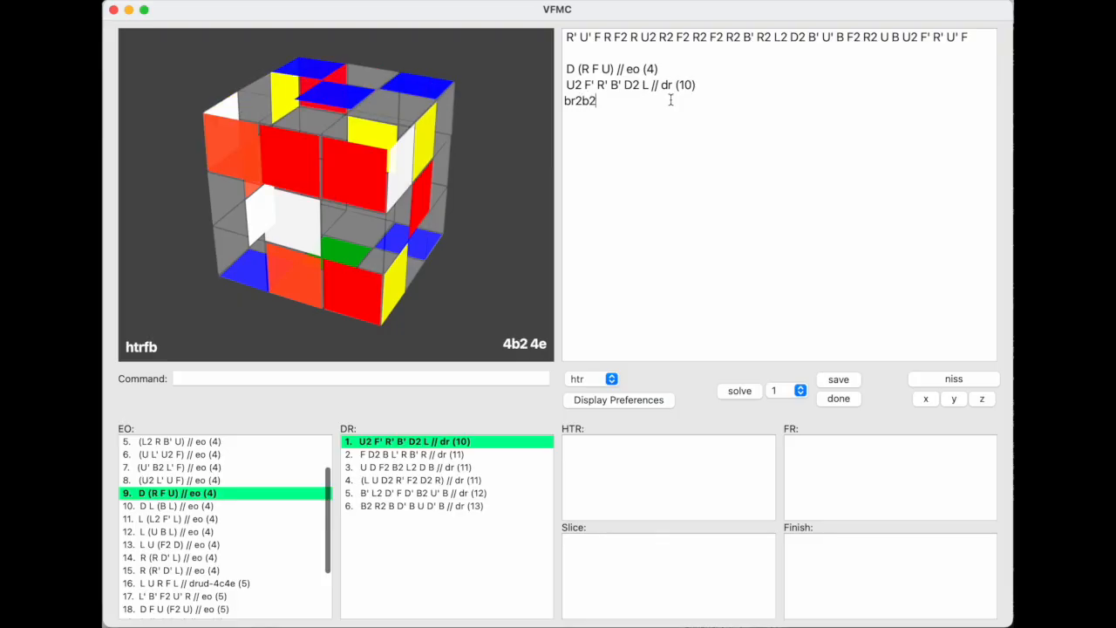
type("u2")
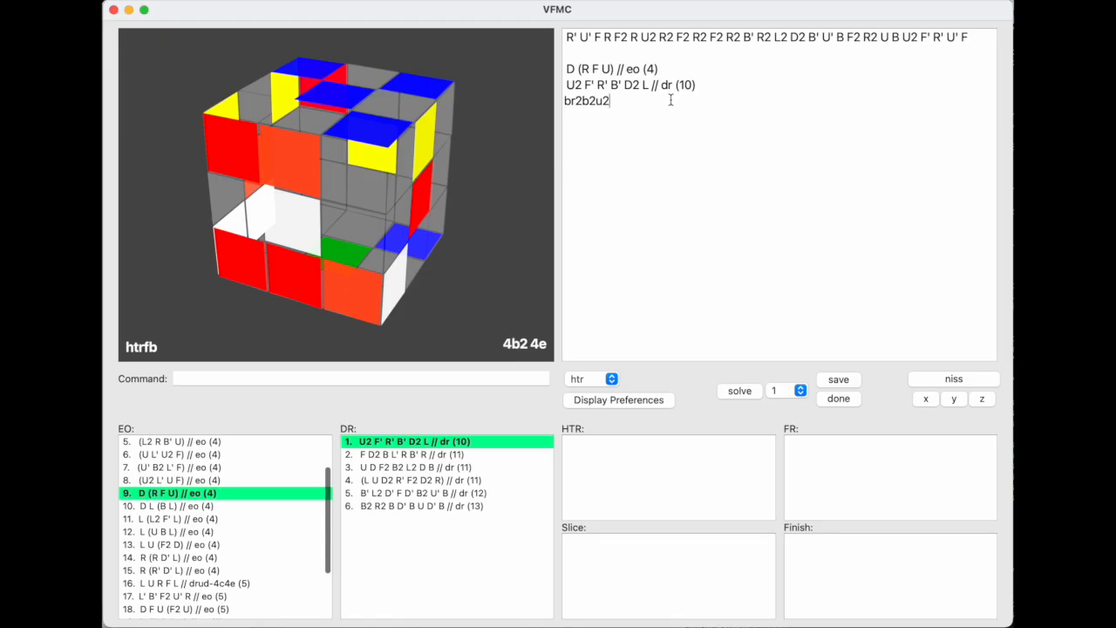
Step: Delete the moves br2b2u2, reload the DR solution U2 F' R' B' D2 L and have the solver find one HTR solution
key("super+shift+Left")
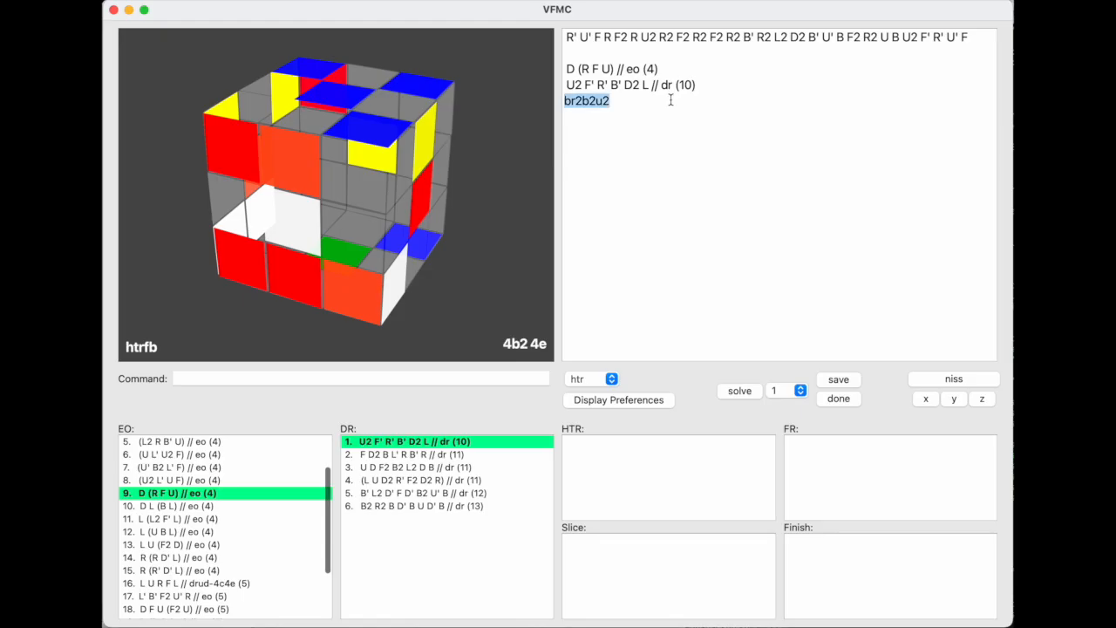
key("BackSpace")
left_click(435, 439)
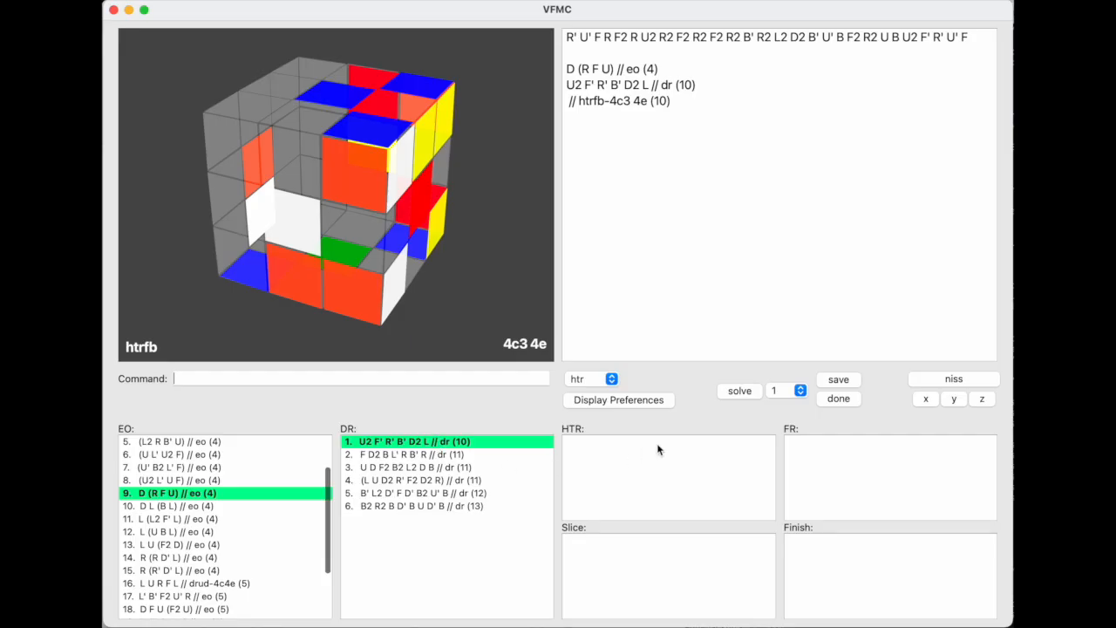
left_click(740, 391)
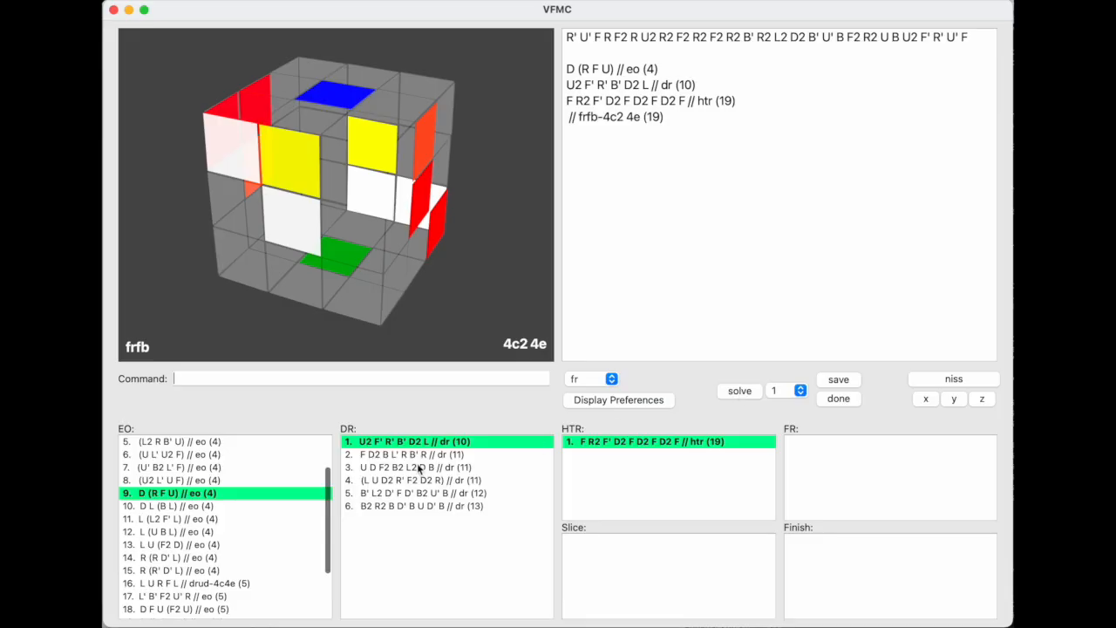
Step: Load DR solutions F D2 B L' R B' R, U D F2 B2 L2 D B and (L U D2 R' F2 D2 R) in turn, solving one HTR each
left_click(476, 451)
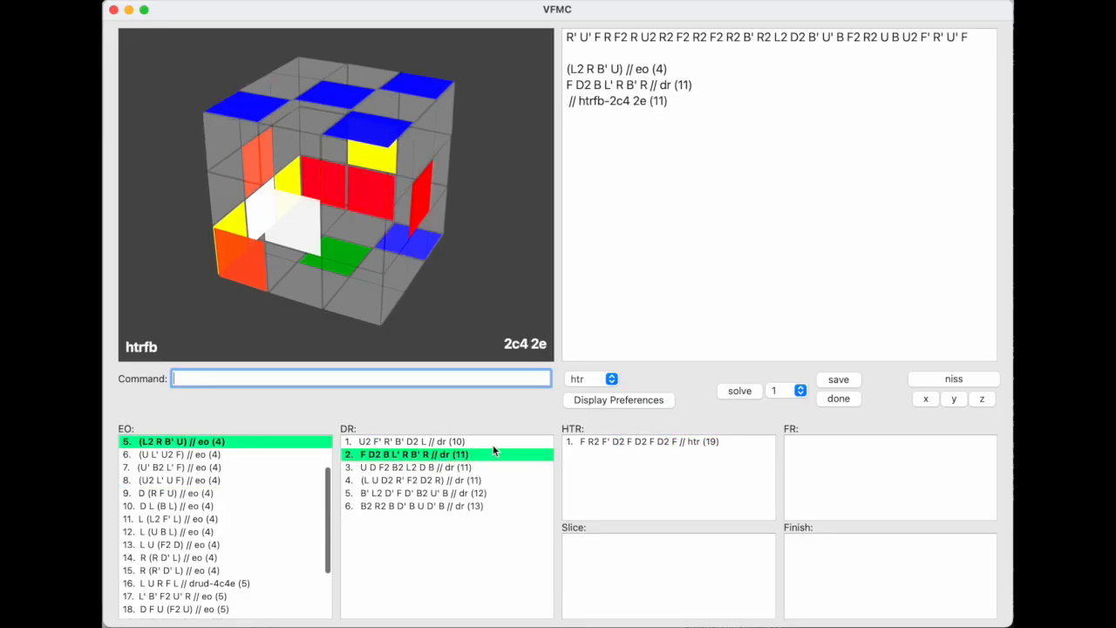
left_click(729, 394)
left_click(434, 468)
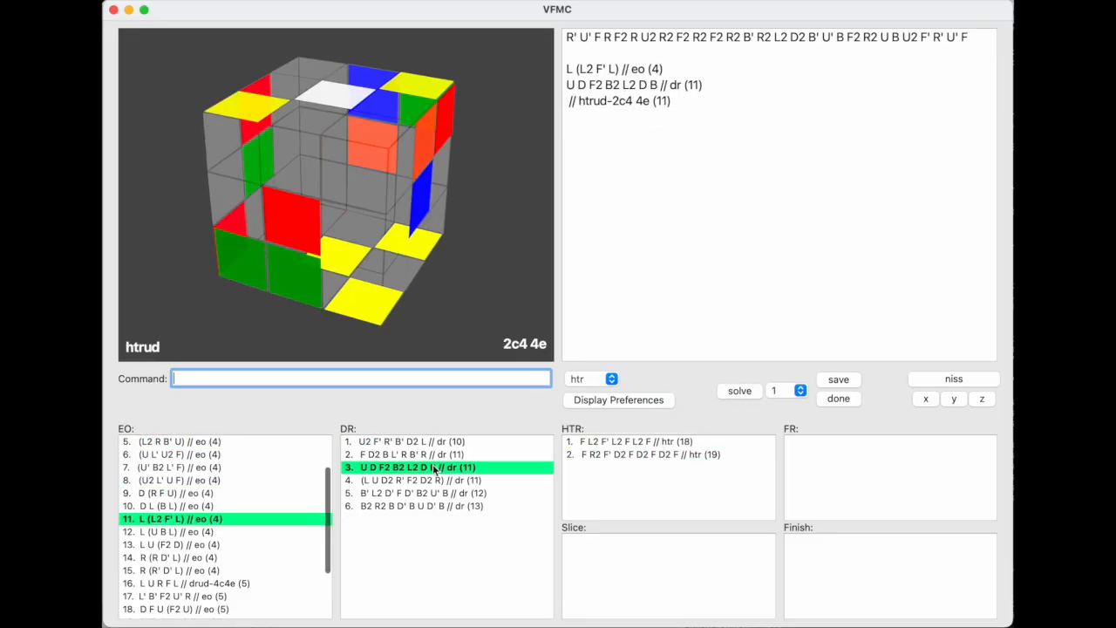
left_click(736, 392)
left_click(475, 479)
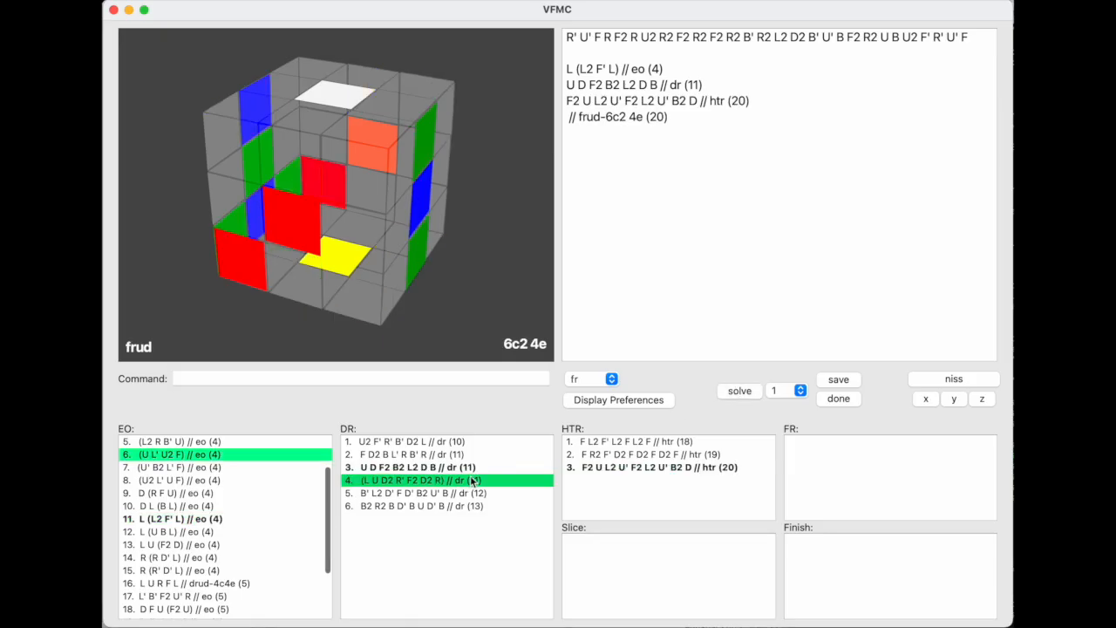
left_click(741, 394)
Step: Load the DR solutions B' L2 D' F D' B2 U' B and B2 R2 B D' B U D' B in turn, solving one HTR for each
left_click(458, 491)
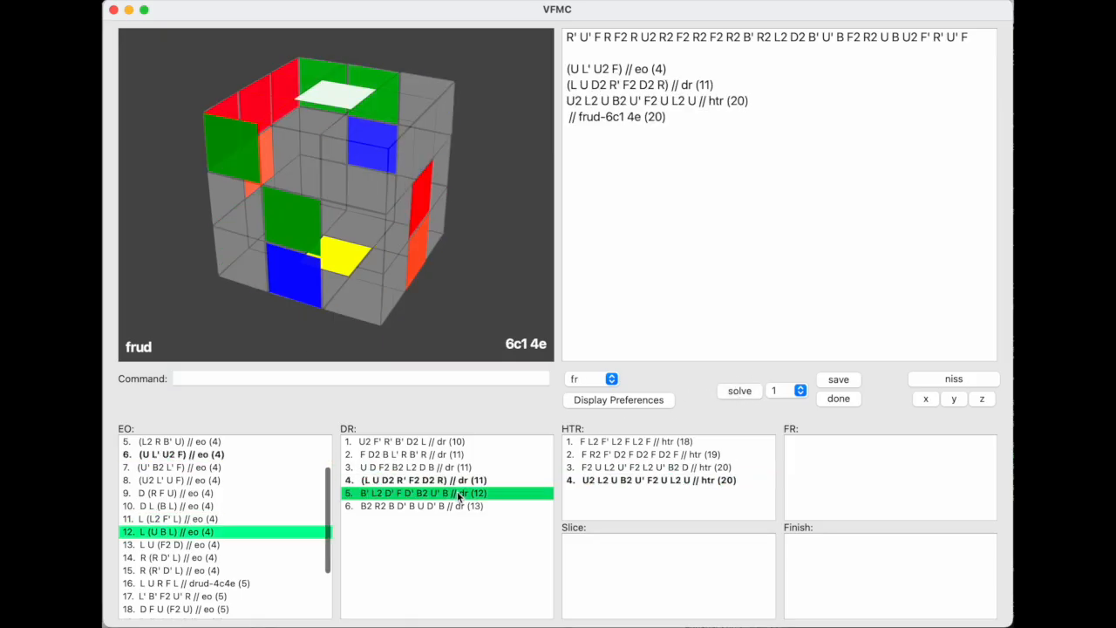
left_click(741, 394)
left_click(485, 506)
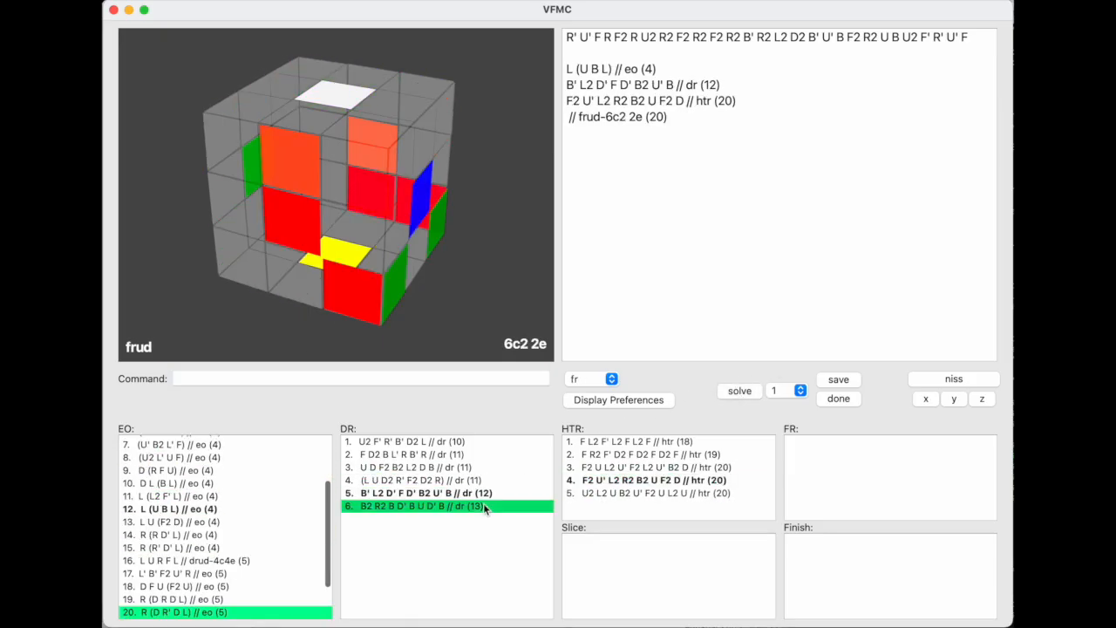
left_click(737, 391)
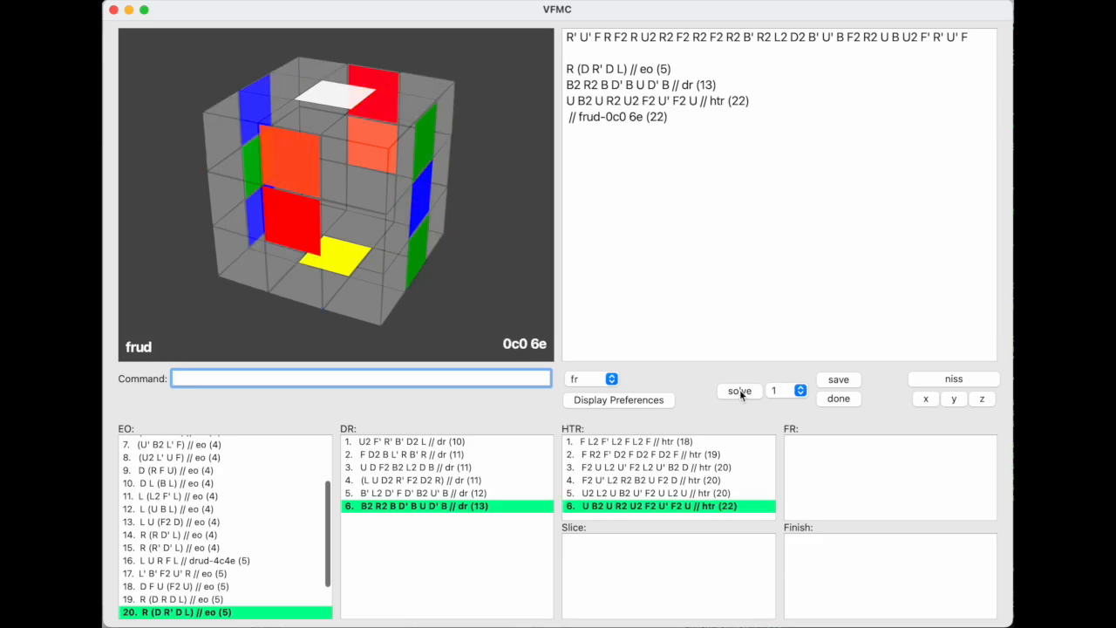
Step: Check which EO and DR several HTR entries belong to, then load F R2 F' D2 F D2 F D2 F and examine its solution lines
left_click(676, 445)
left_click(668, 456)
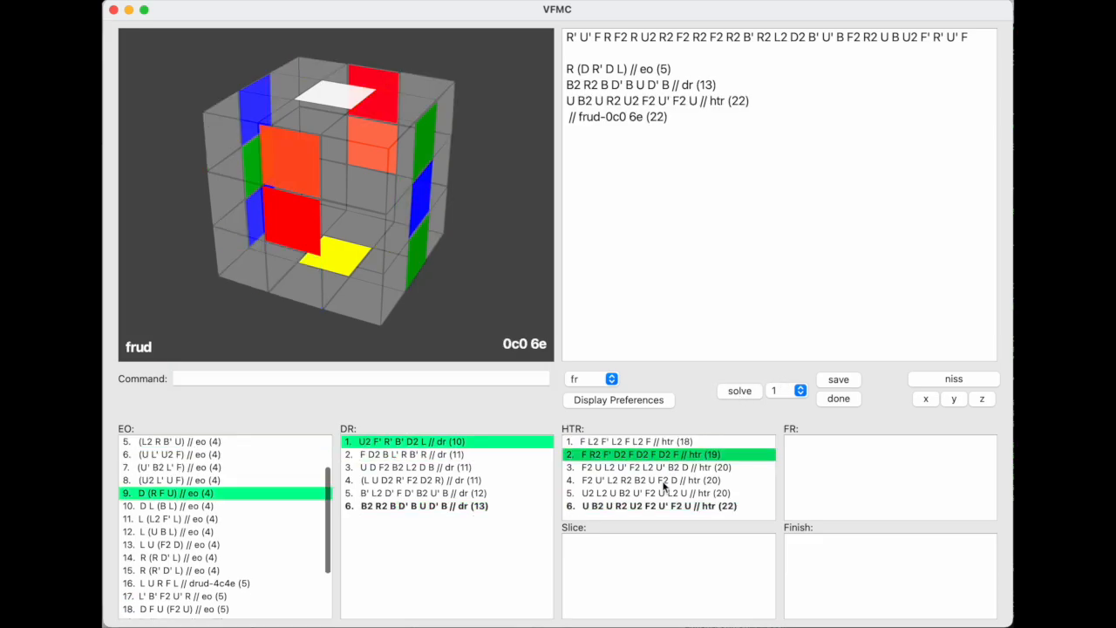
left_click(665, 482)
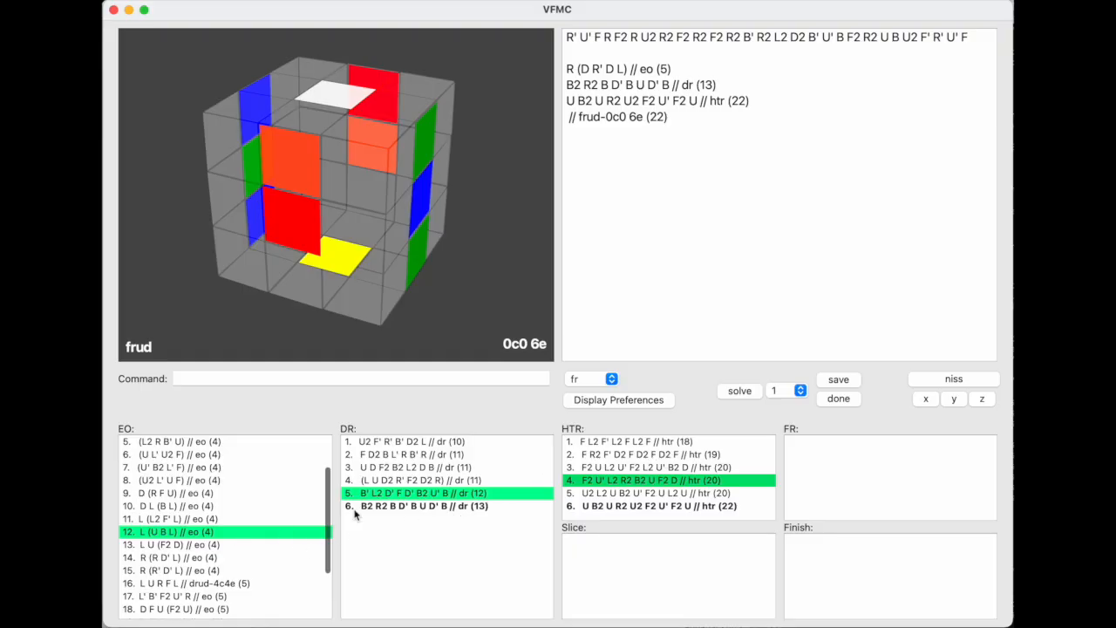
left_click(647, 453)
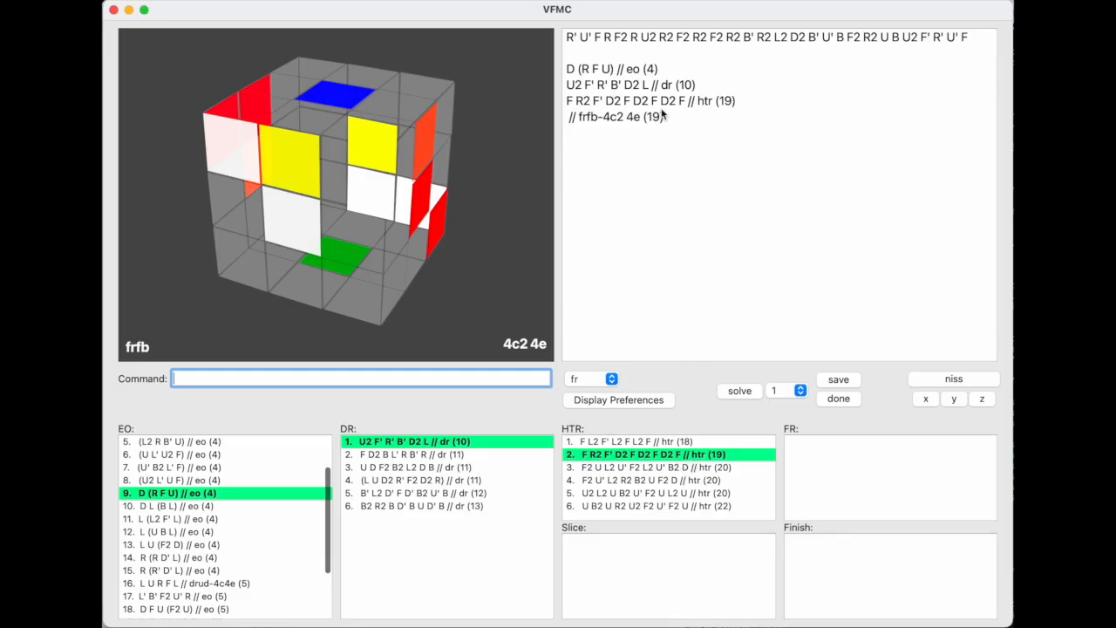
left_click(615, 70)
left_click(613, 86)
left_click(612, 102)
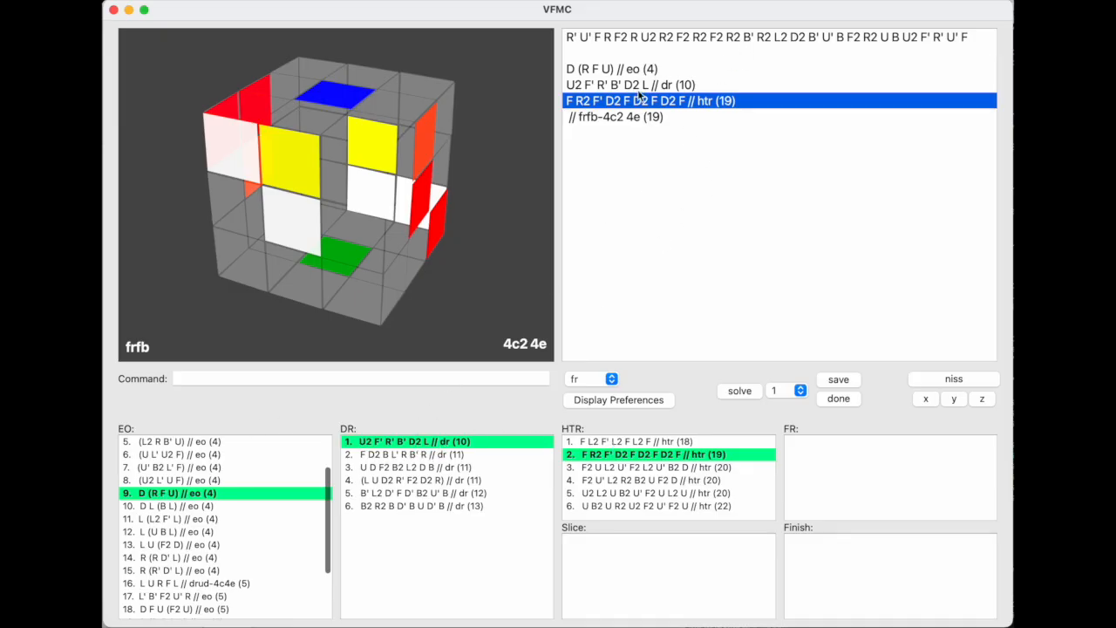
Step: Load the HTR solution F2 U' L2 R2 B2 U F2 D and browse the HTR entries to examine which EO and DR each belongs to
left_click(701, 480)
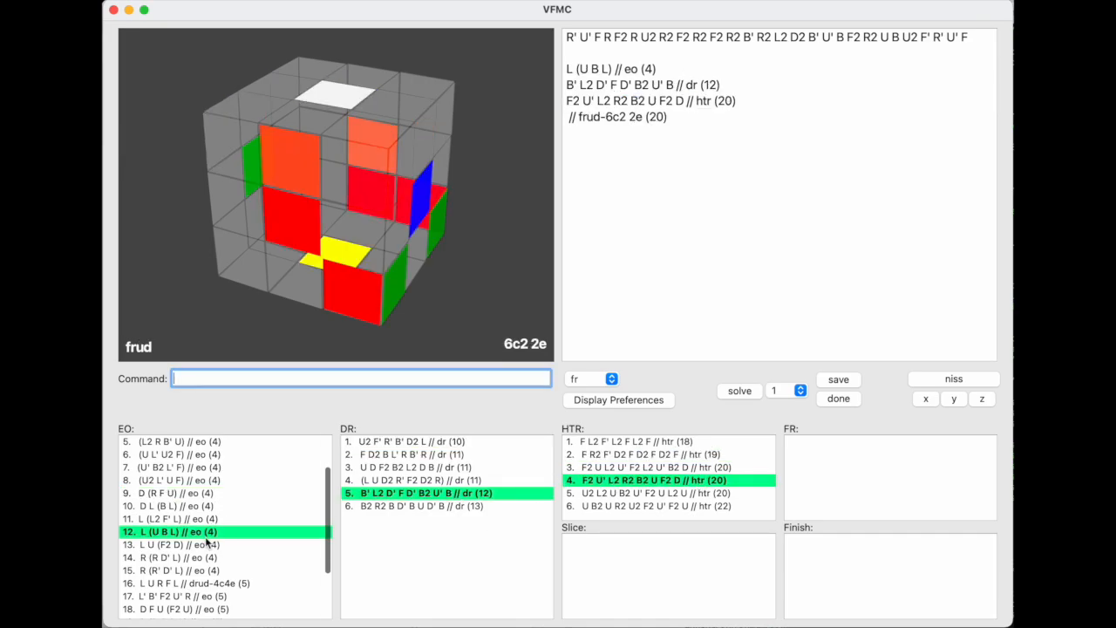
left_click(703, 442)
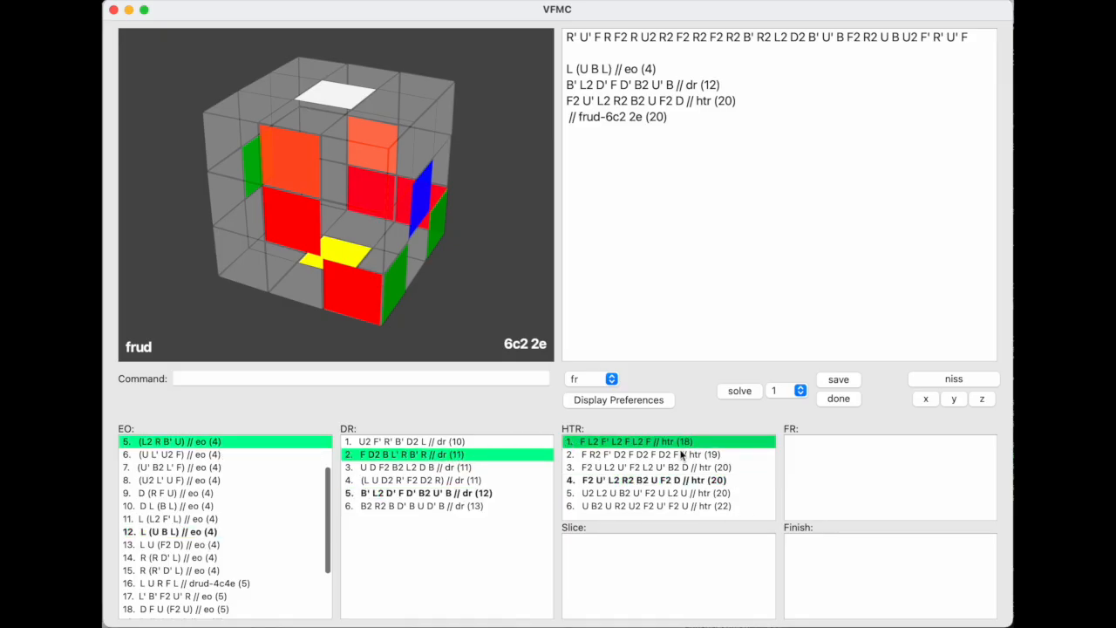
left_click(689, 505)
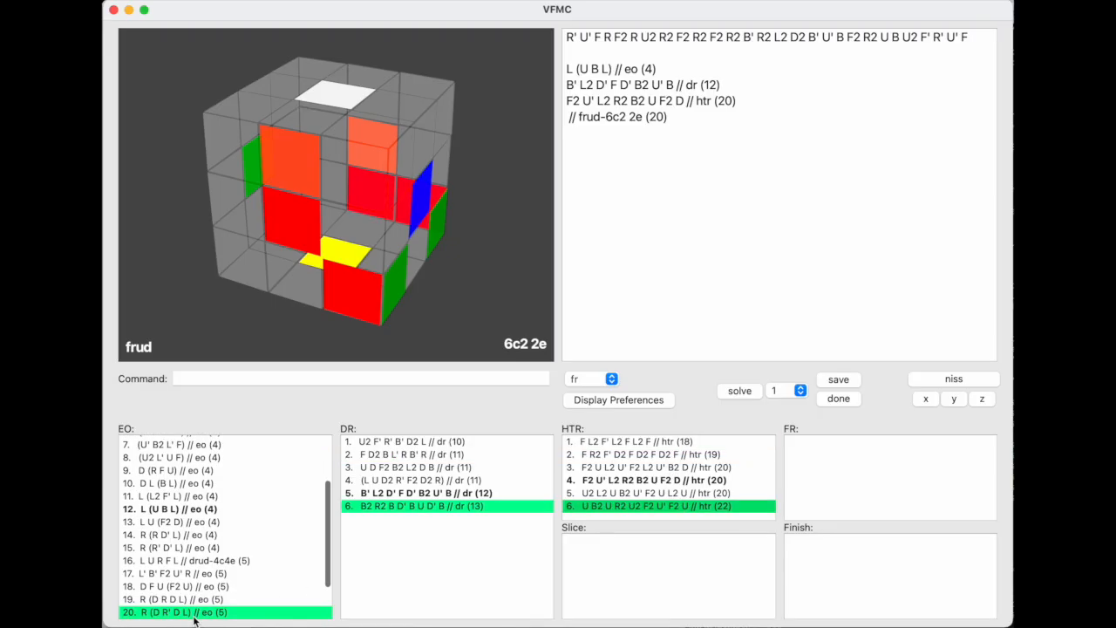
key("Up")
key("Up")
key("Up")
key("Up")
key("Up")
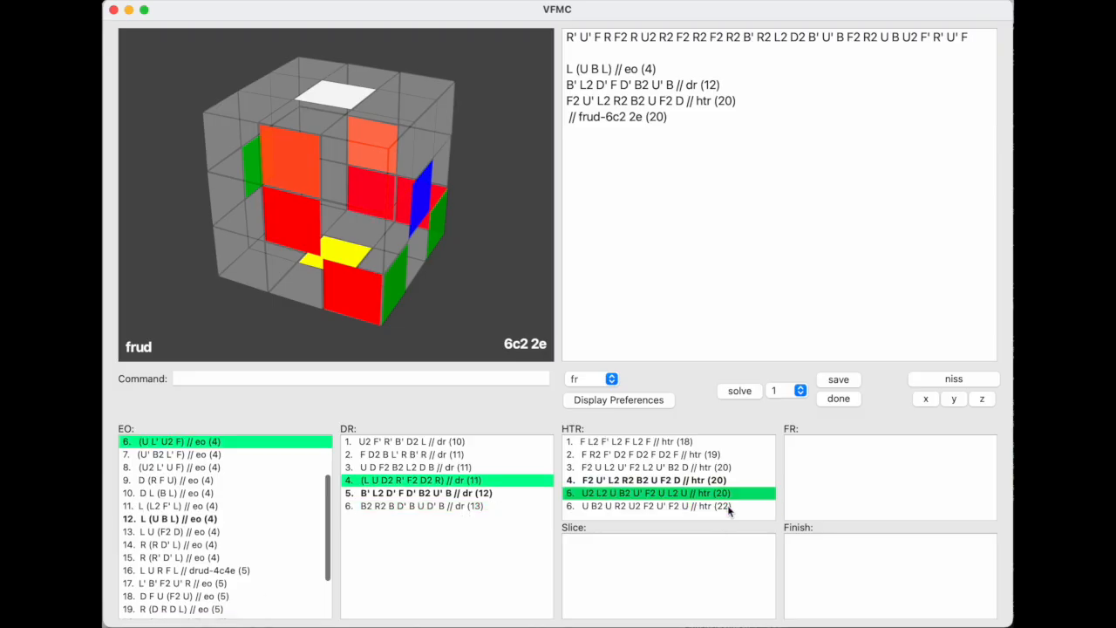
key("Down")
key("Down")
key("Down")
key("Down")
key("Down")
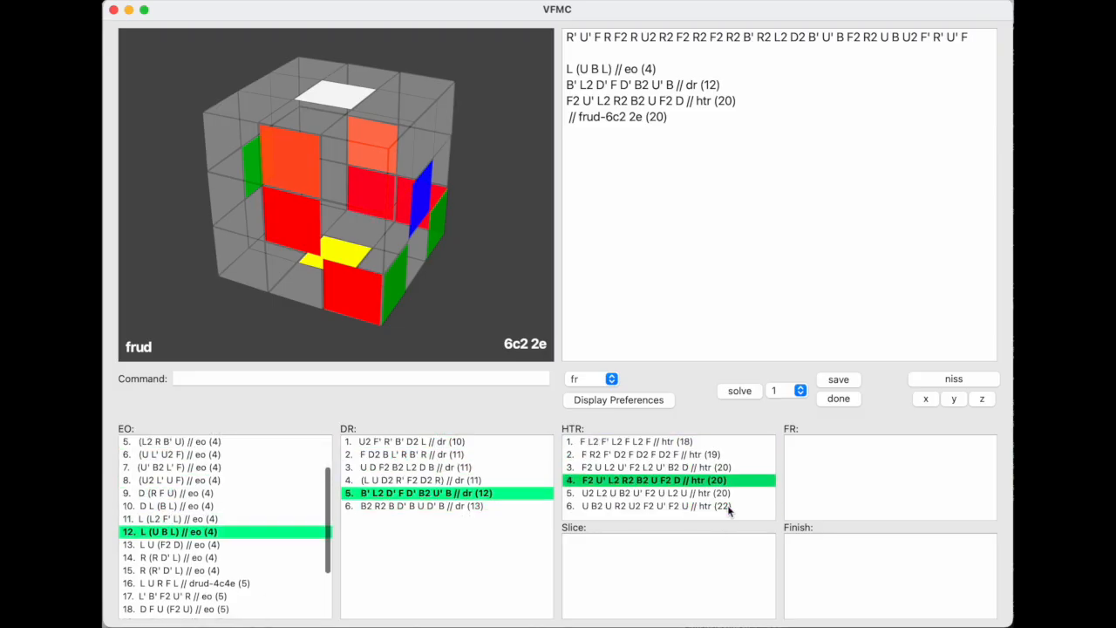
key("Up")
key("Up")
key("Up")
key("Up")
key("Up")
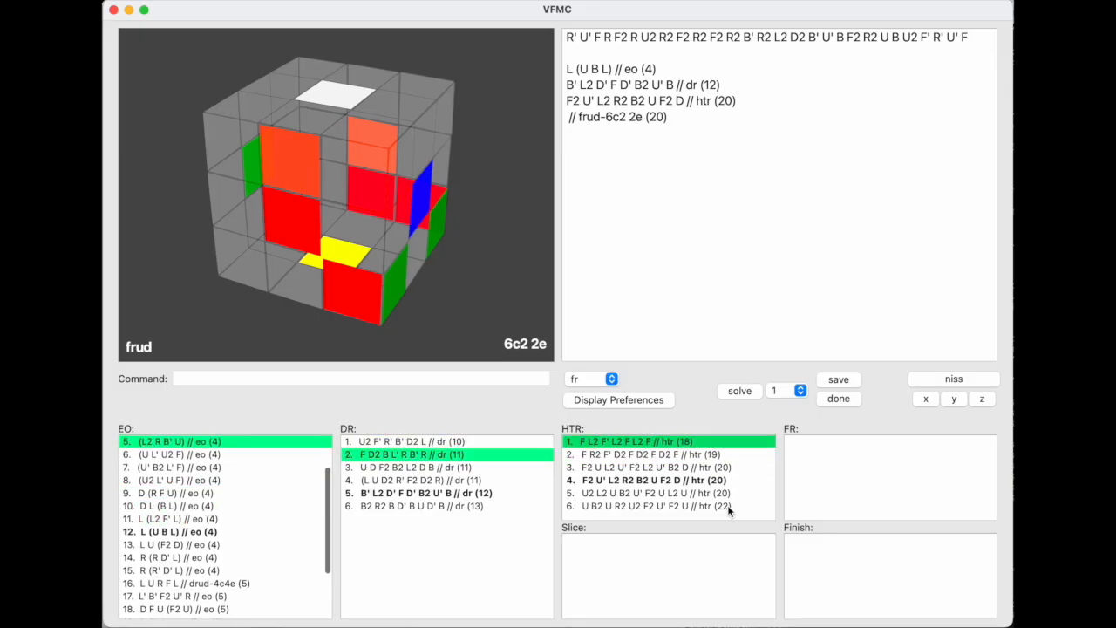
Step: Browse the EO entries from (L2 R B' U) onward to examine which DR and HTR continuations belong to each
left_click(185, 443)
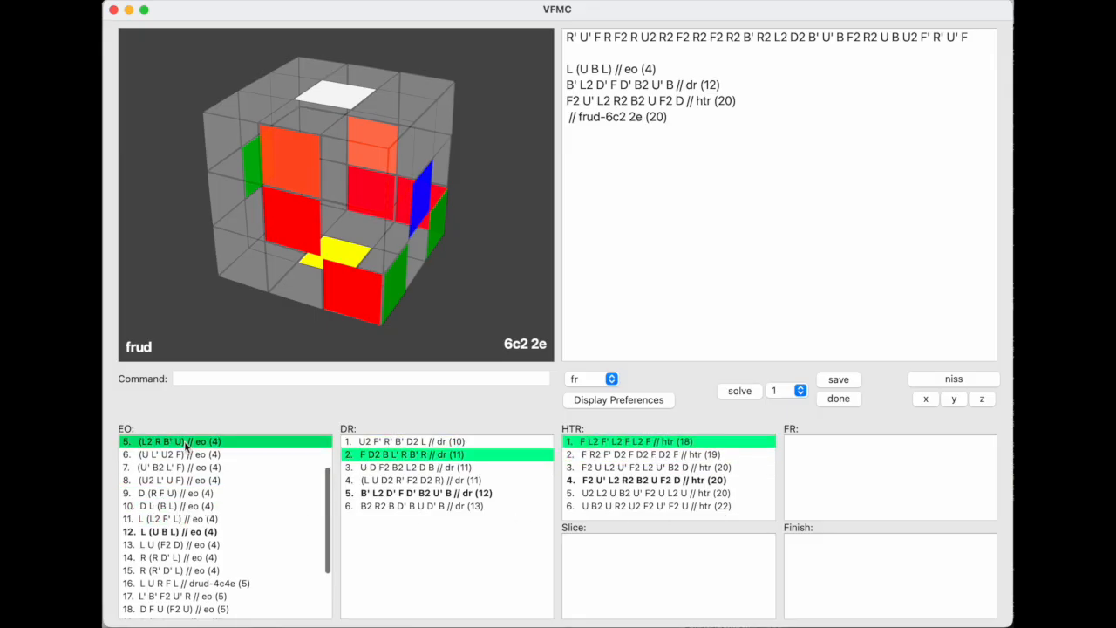
key("Down")
key("Down")
key("Down")
key("Down")
key("Down")
key("Up")
key("Up")
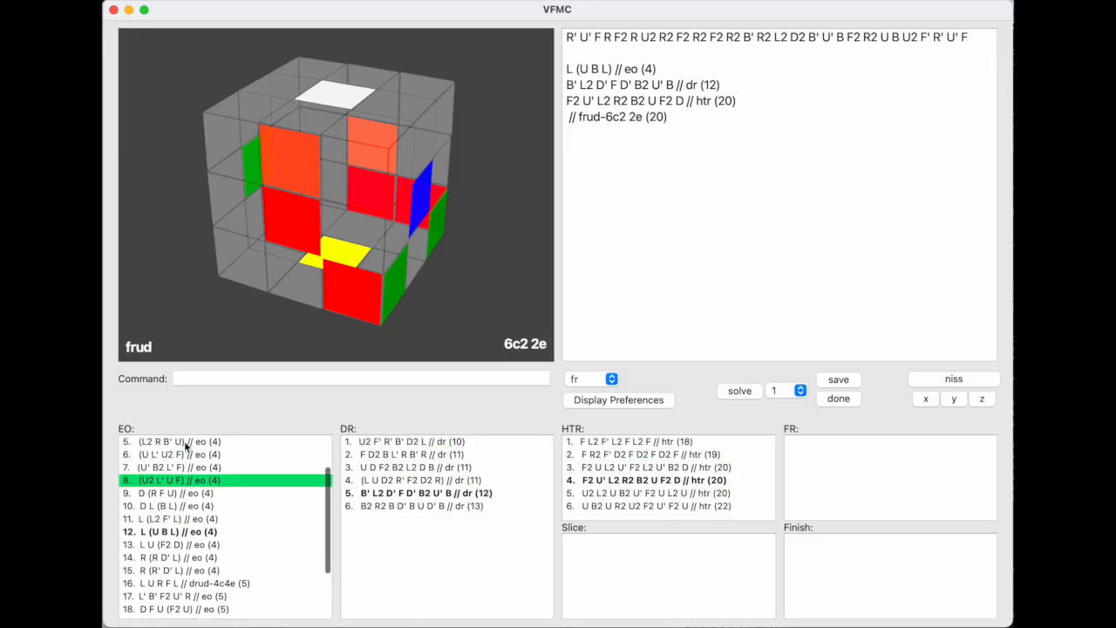
key("Up")
key("Up")
key("Up")
key("Down")
key("Down")
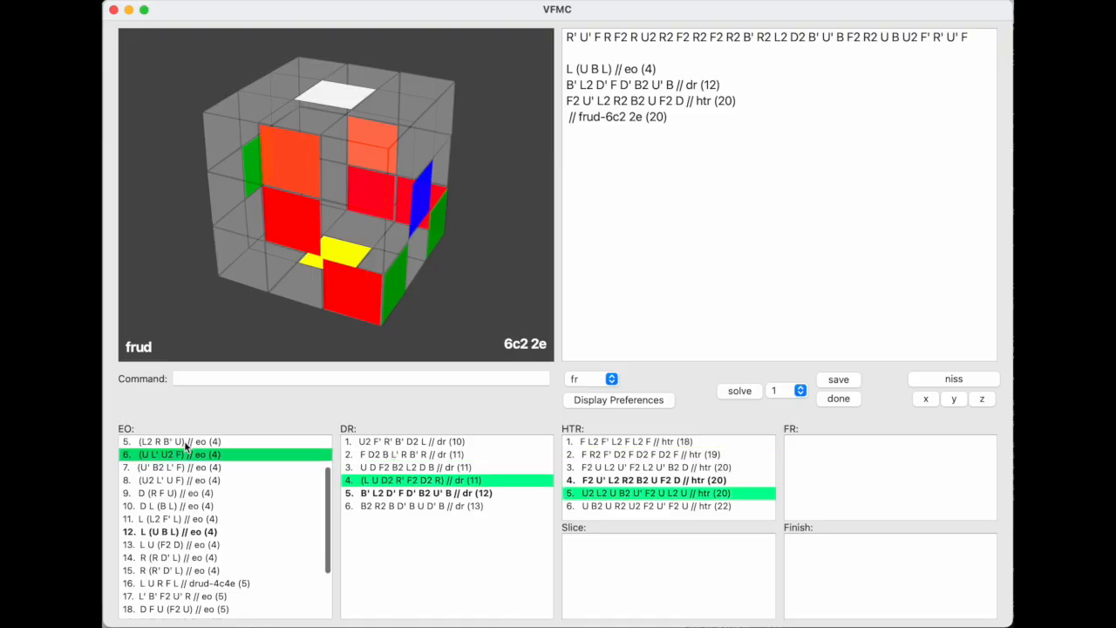
key("Up")
key("Up")
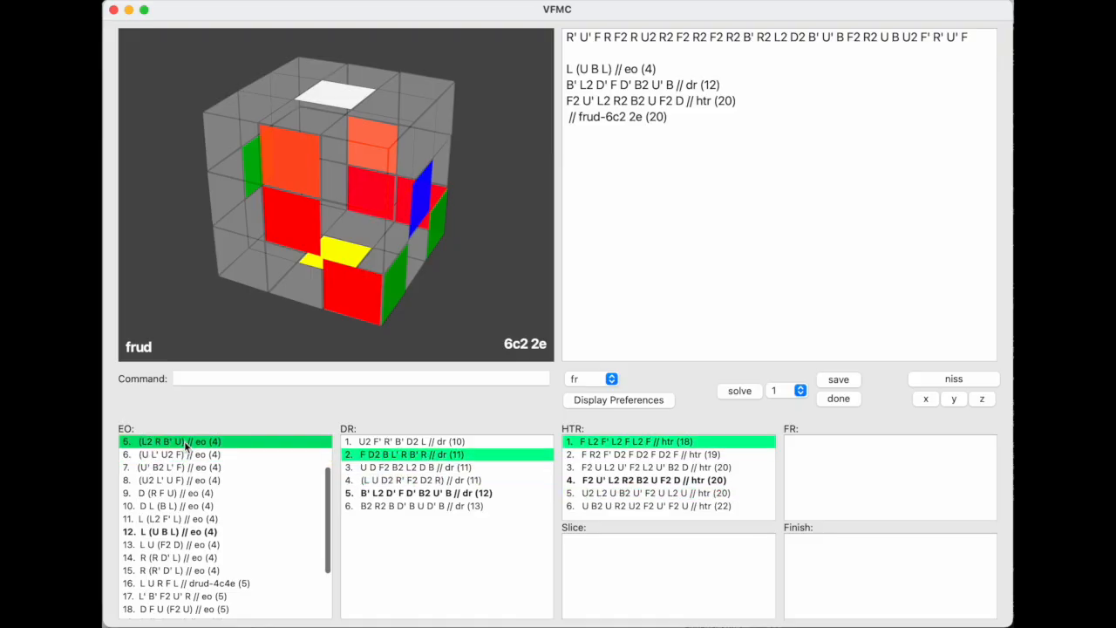
Step: Load the EO solution (U' B2 L' F) and mark it as done
key("Down")
key("Down")
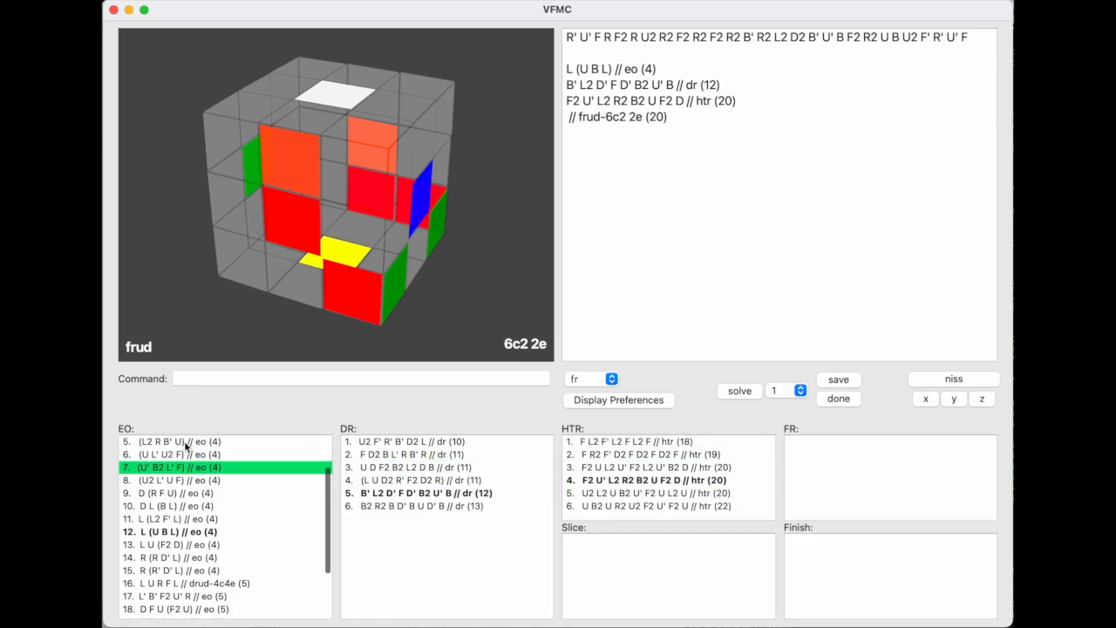
key("Return")
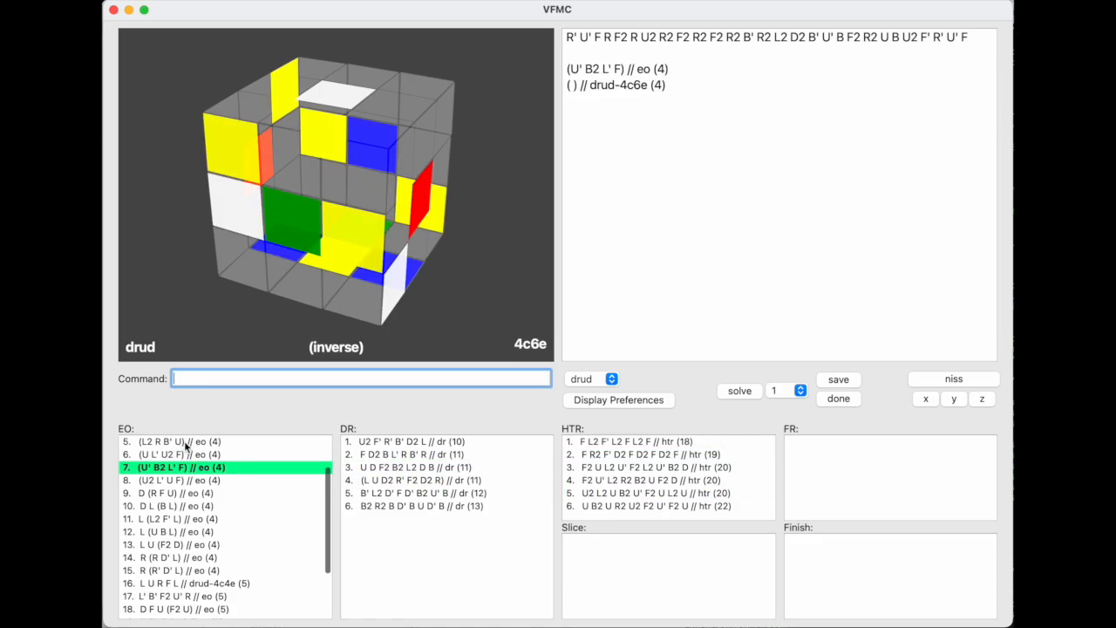
left_click(852, 398)
Step: Load the first three HTR solutions in turn to examine the bad pieces remaining for FR
left_click(681, 443)
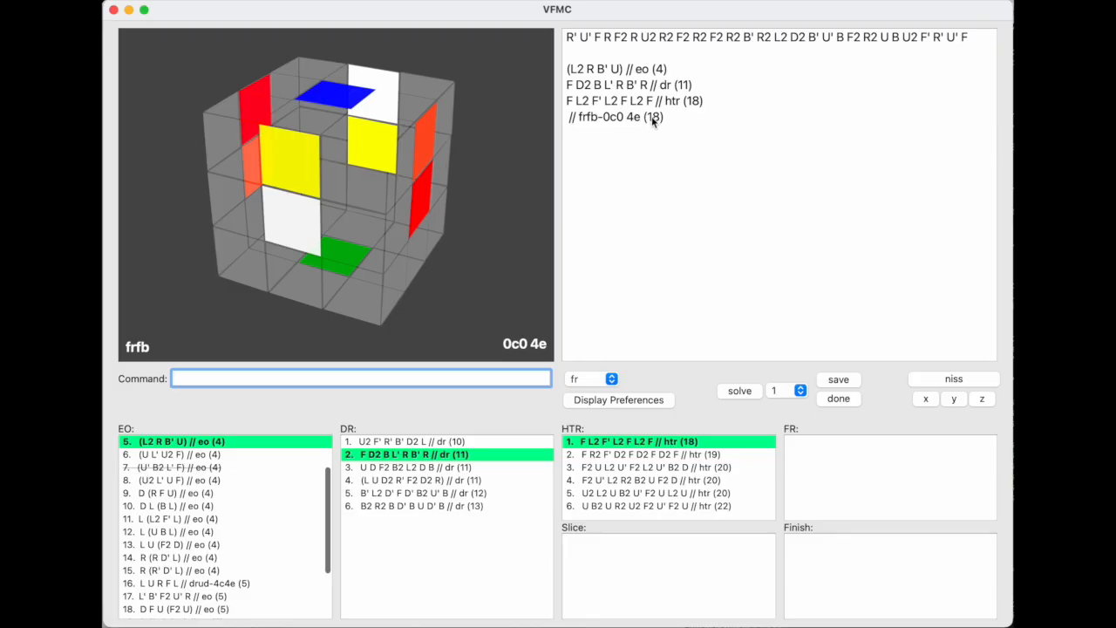
left_click(683, 454)
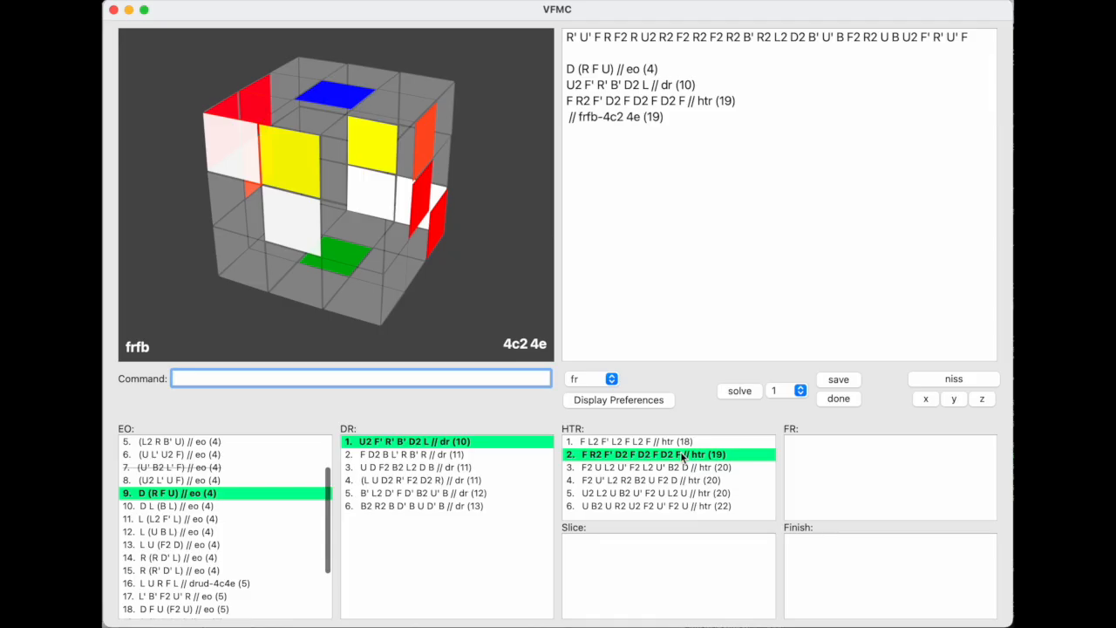
left_click(676, 469)
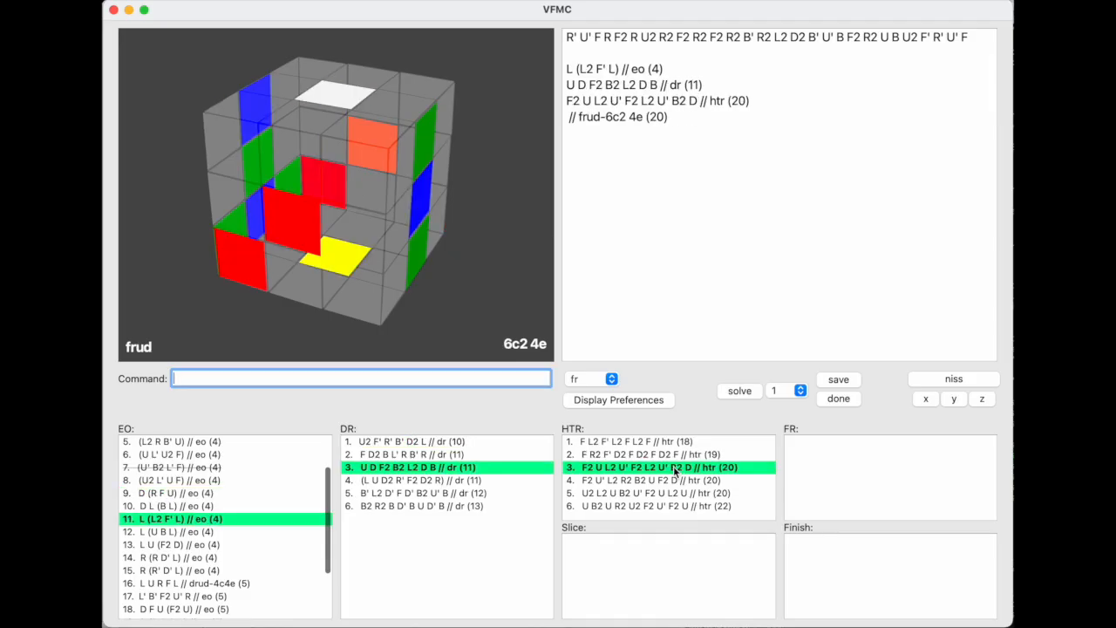
Step: Load the HTR solution F2 U' L2 R2 B2 U F2 D, replace its frud comment line with d2r2d2 as the FR solution and proceed to slice
left_click(670, 482)
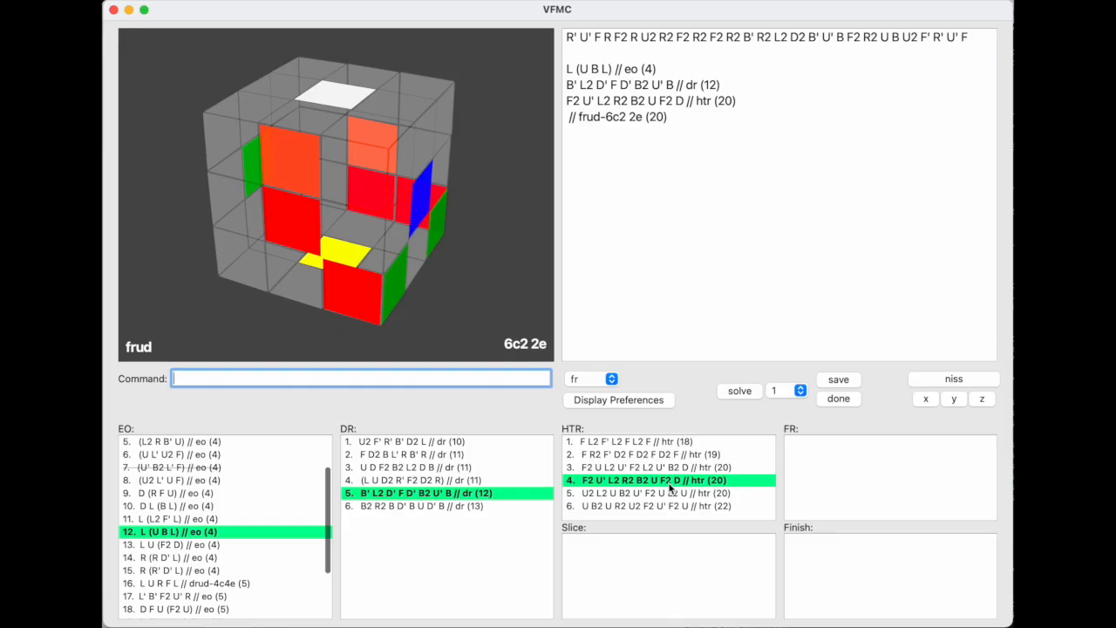
triple_click(641, 119)
key("BackSpace")
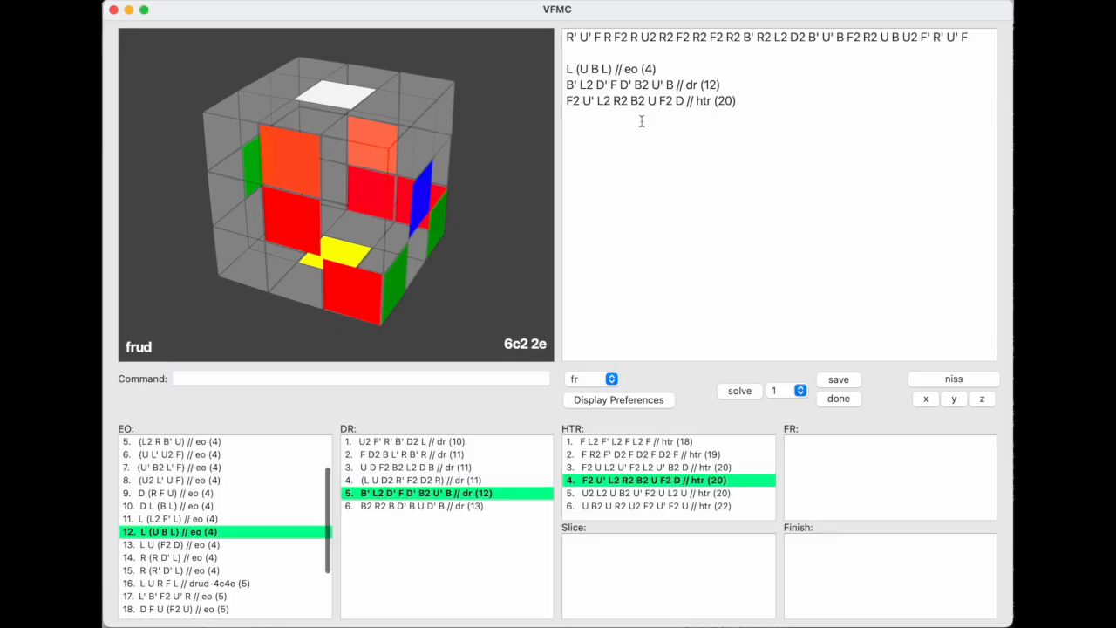
type("d2")
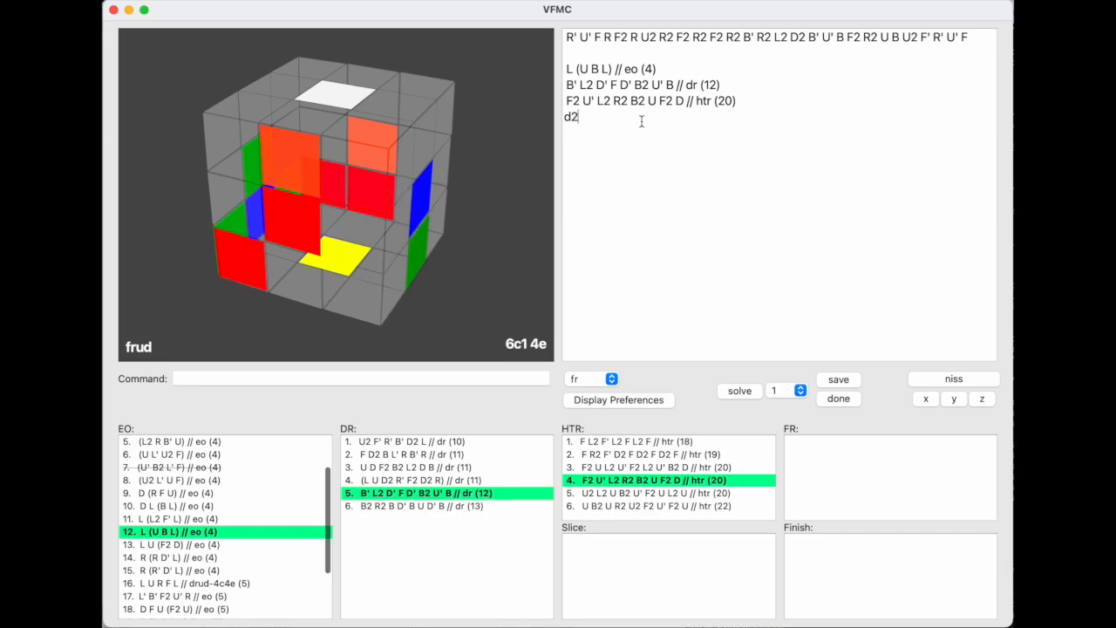
type("r2d2")
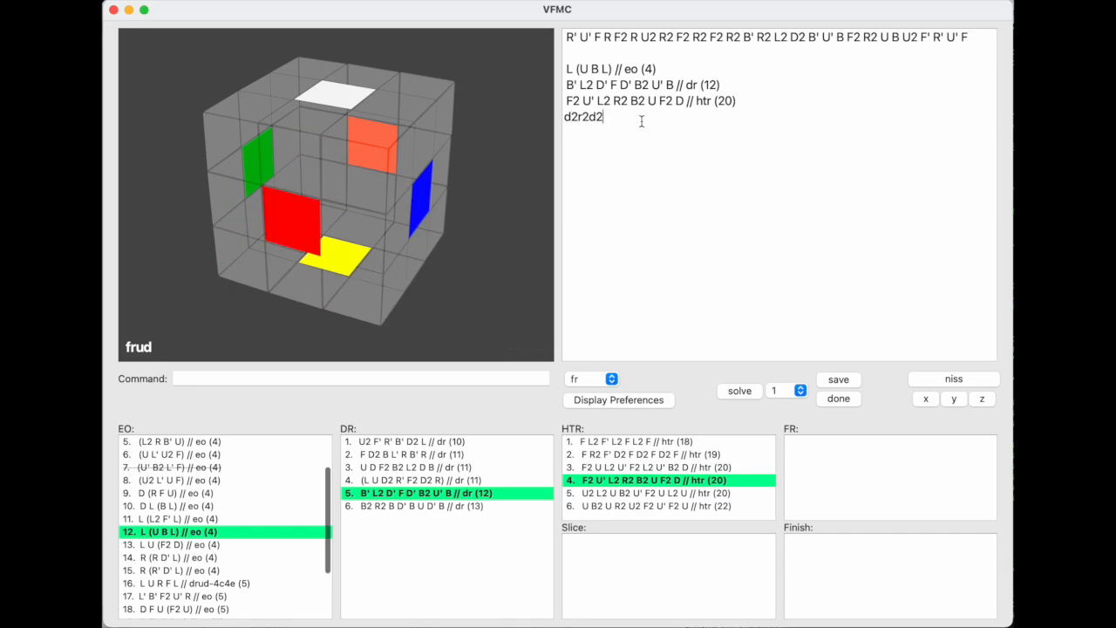
key("Return")
type("slice")
key("Return")
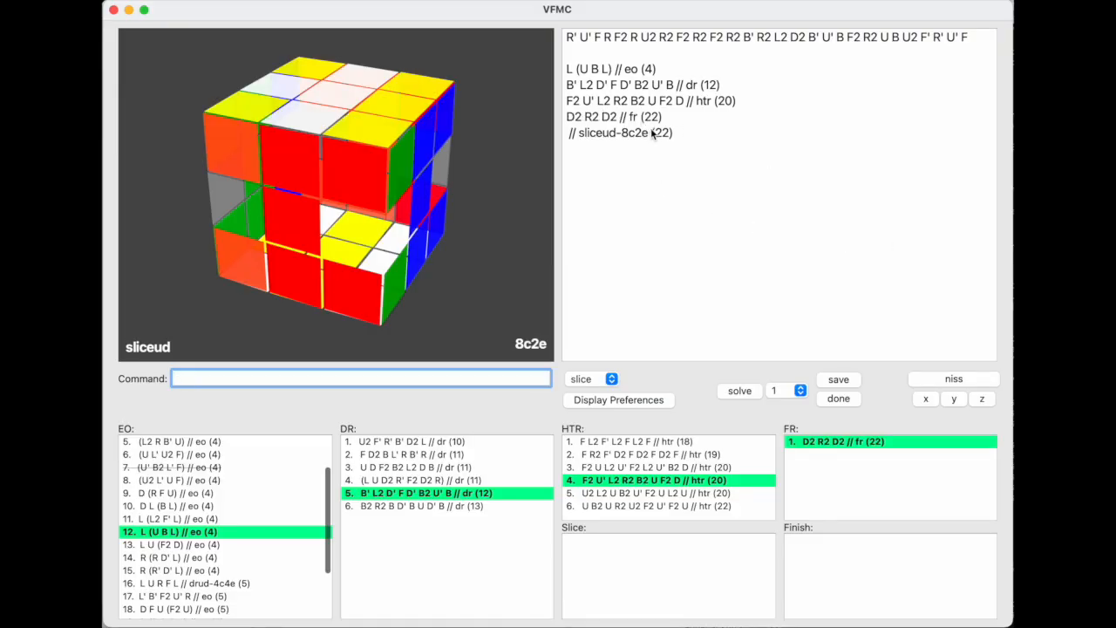
Step: Replace the sliceud comment line with the moves b2f2l2f2l2 and submit them as the slice solution
left_click(653, 135)
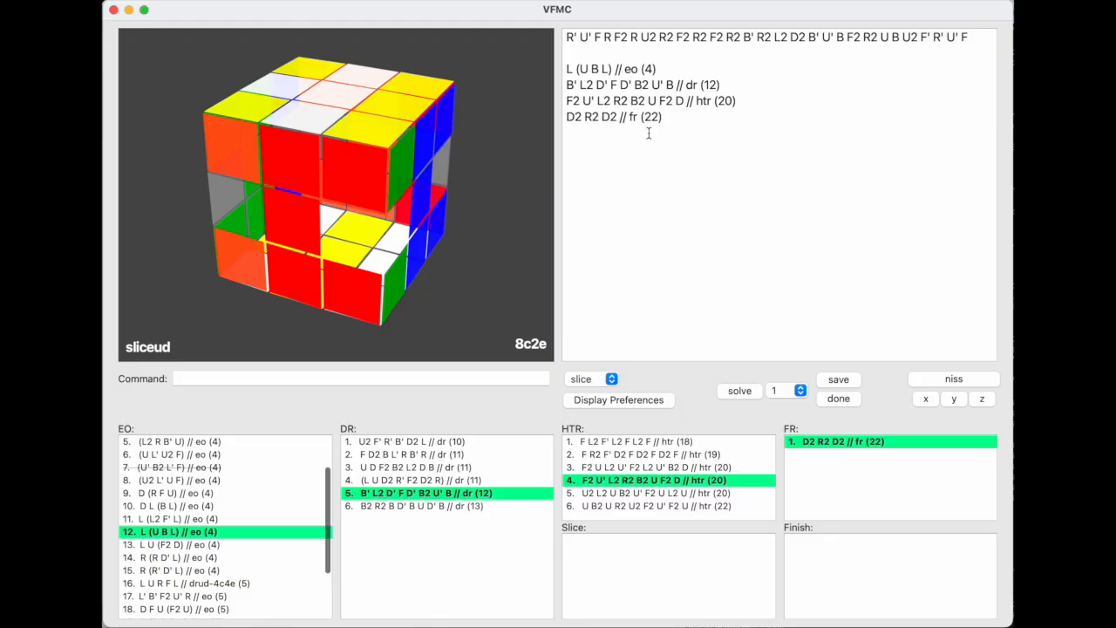
type("b2")
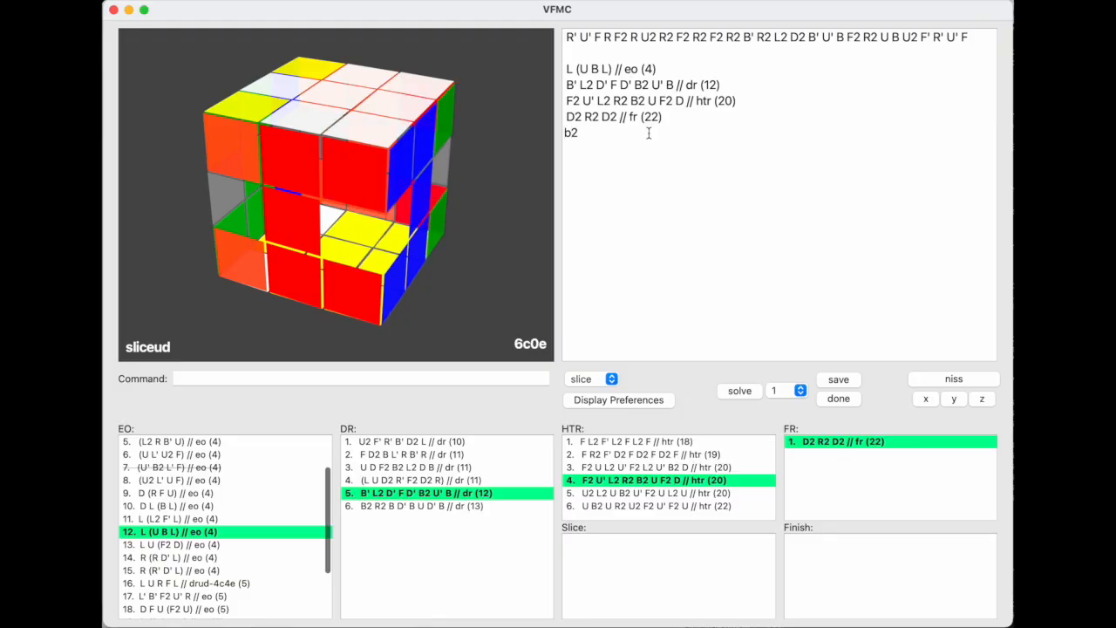
type("f2")
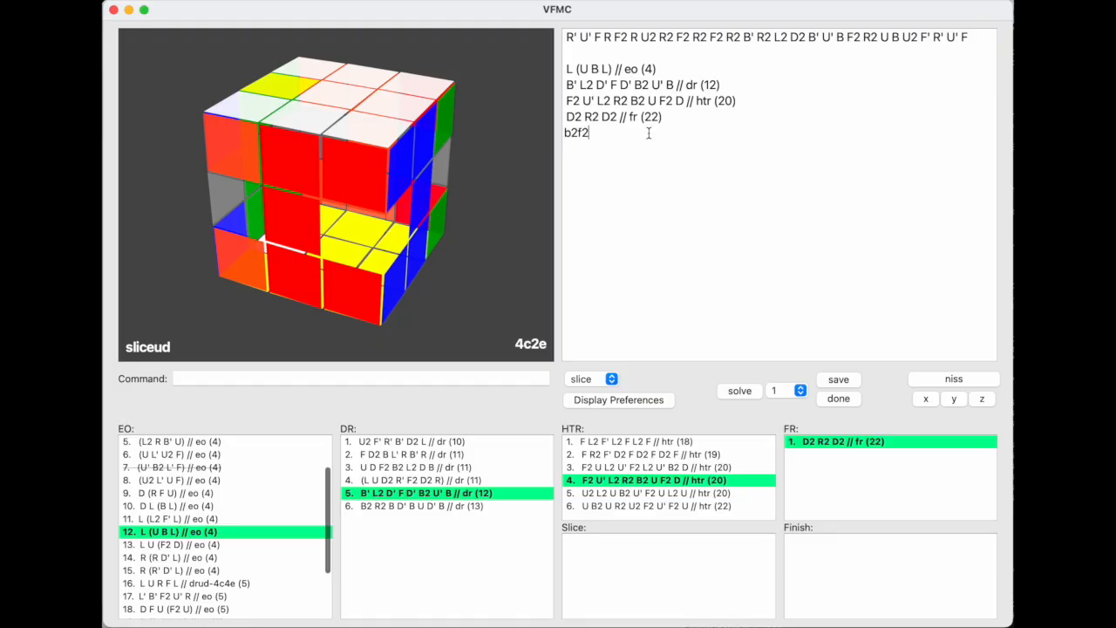
type("l2f2l2")
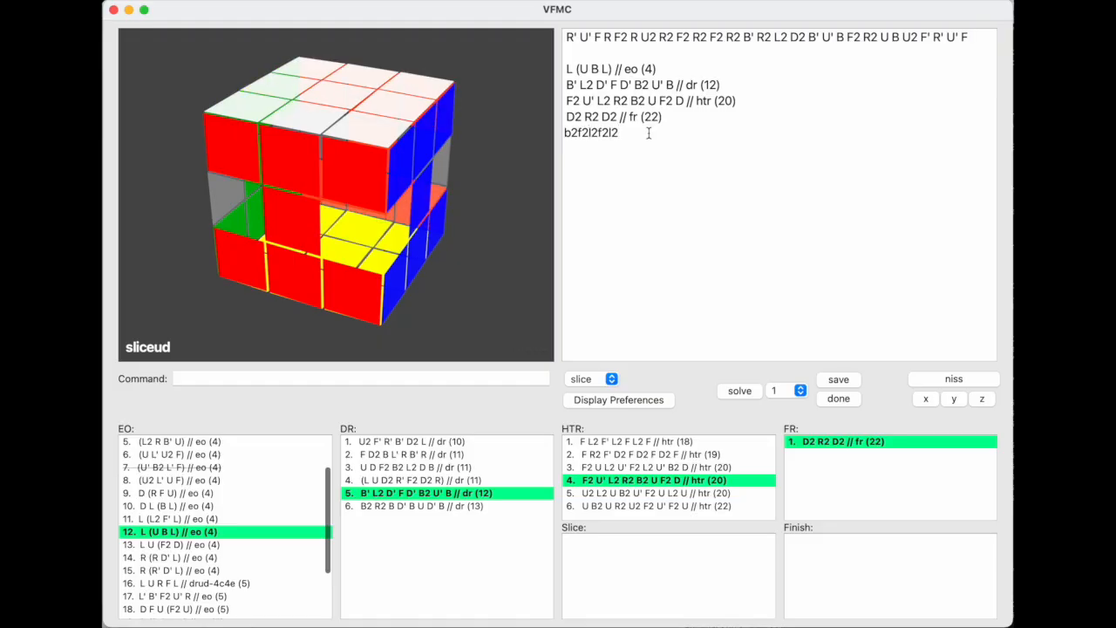
key("Return")
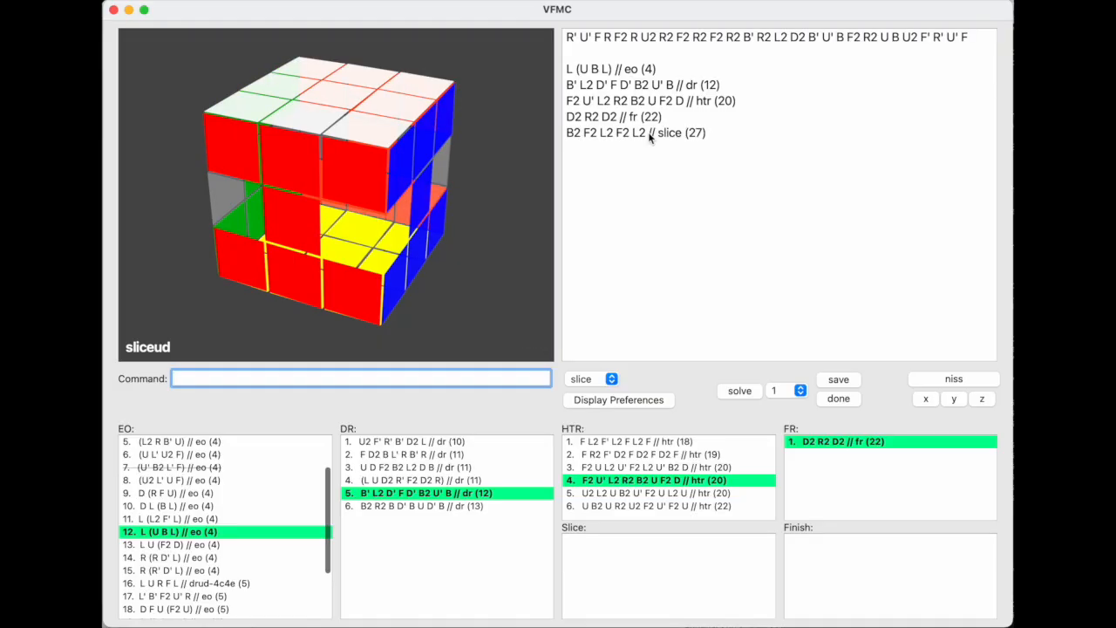
Step: Save the slice solution B2 F2 L2 F2 L2 and proceed to the finish stage
type("save")
key("Return")
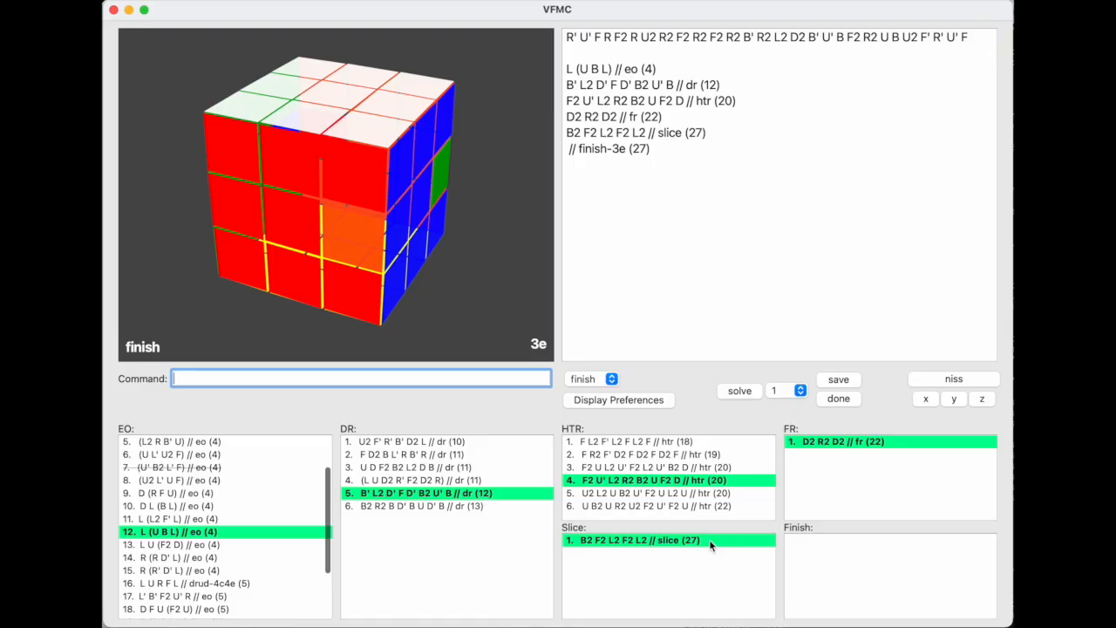
Step: Load the HTR solution F R2 F' D2 F D2 F D2 F, set the stage to finish and run the solver for 1 solution
left_click(656, 456)
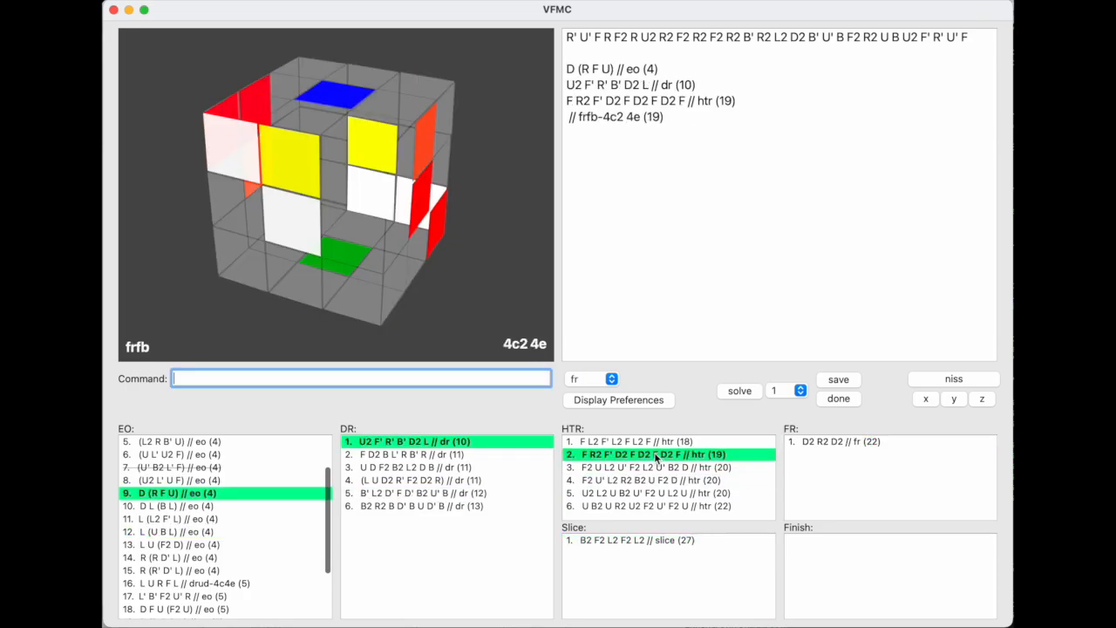
left_click(610, 380)
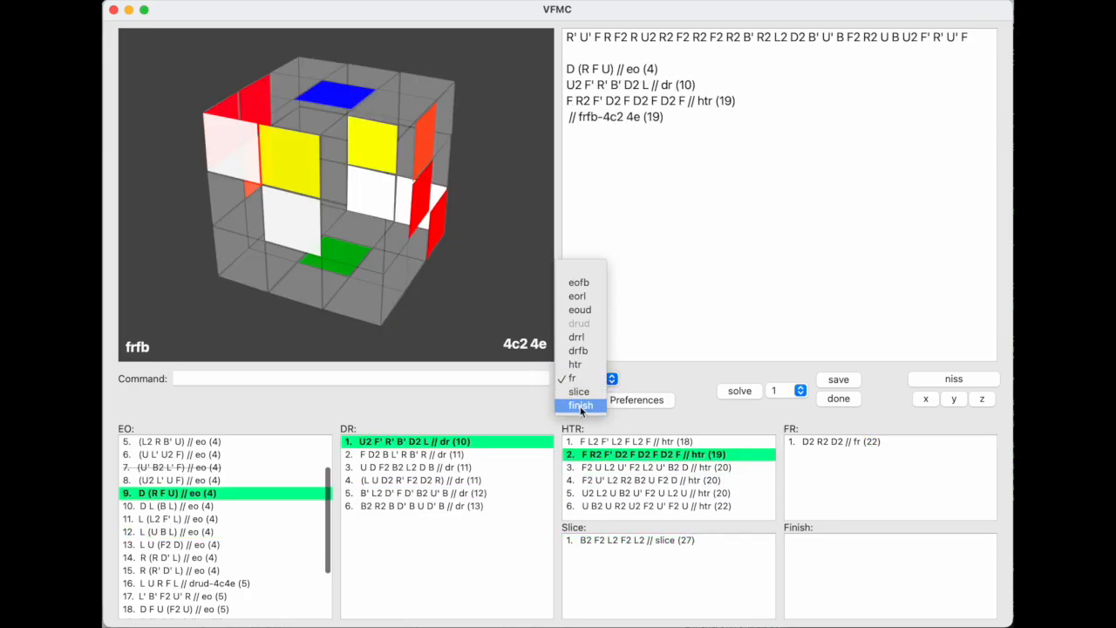
left_click(579, 405)
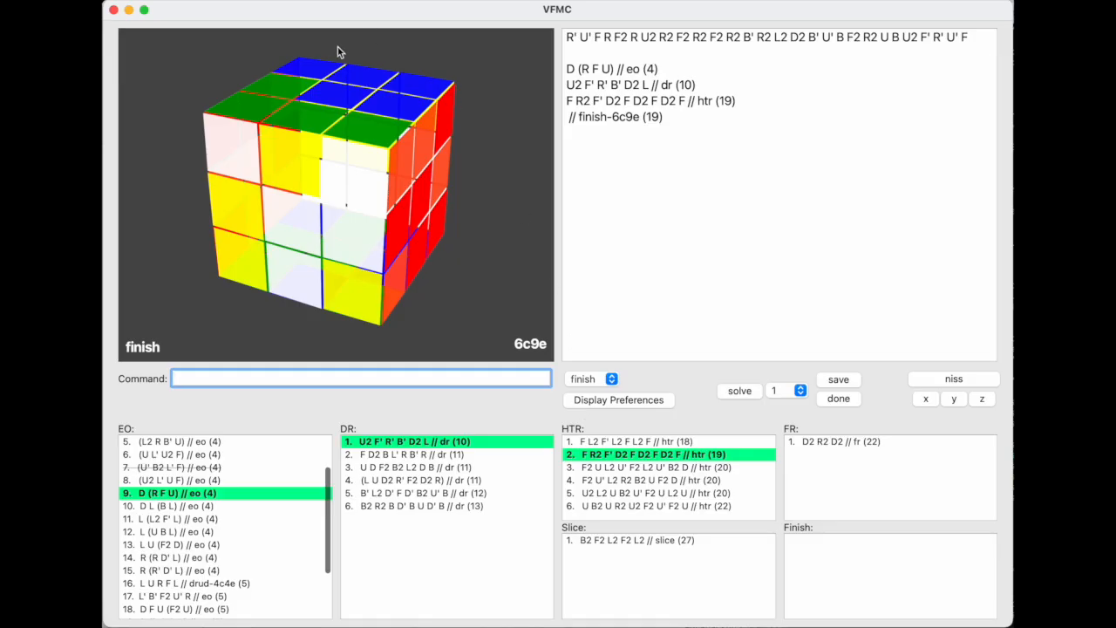
left_click(739, 391)
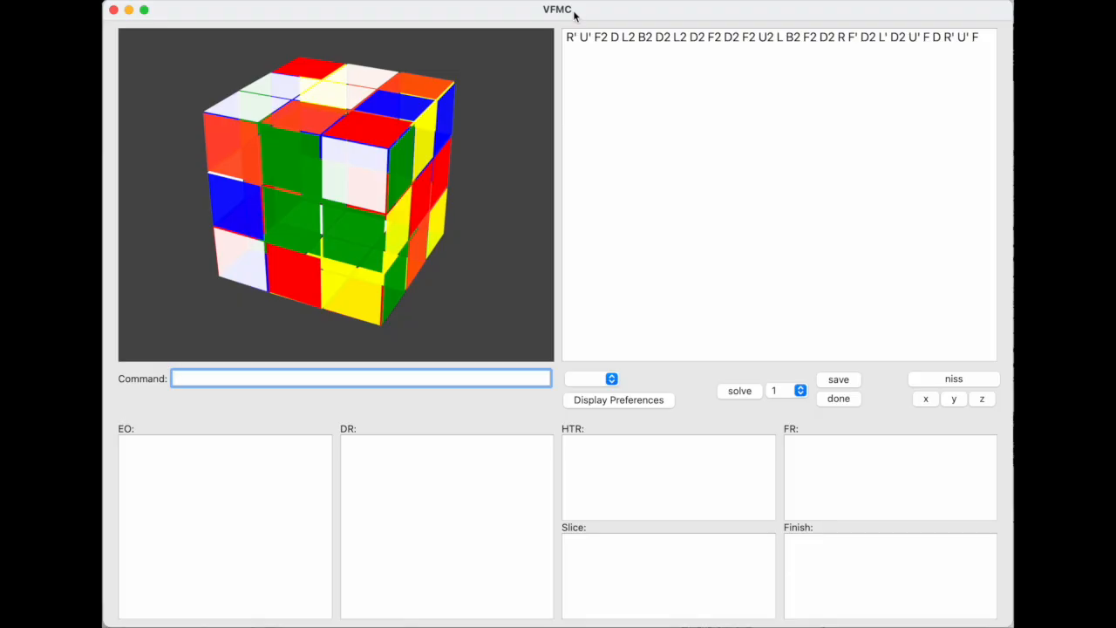
Step: Load the saved session file run-through.vfmc from the VFMC Run-through folder
left_click(220, 3)
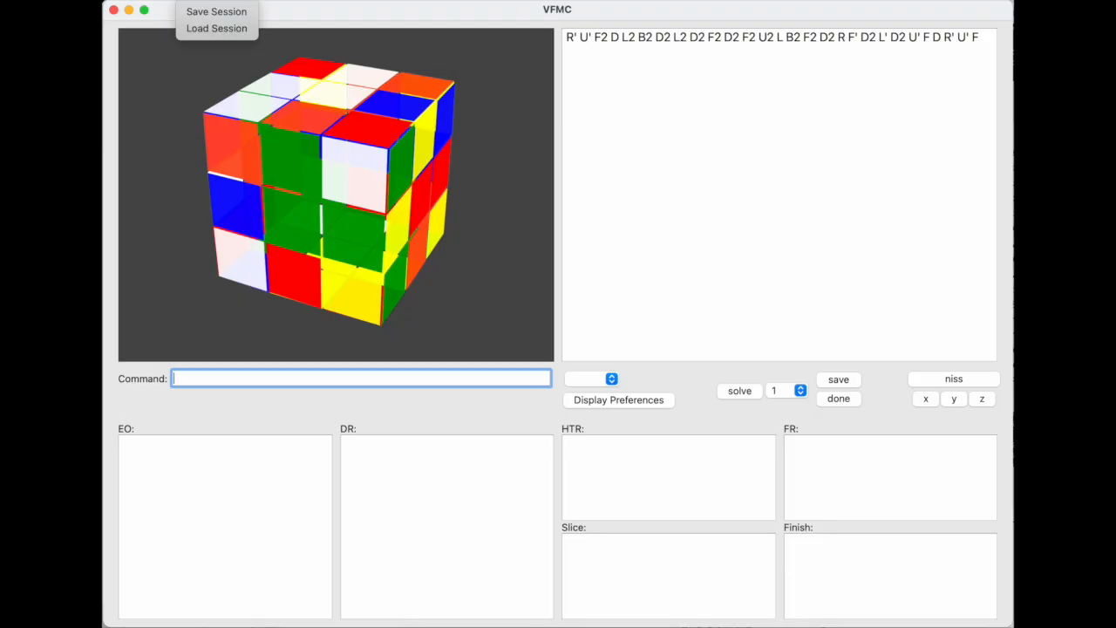
left_click(202, 28)
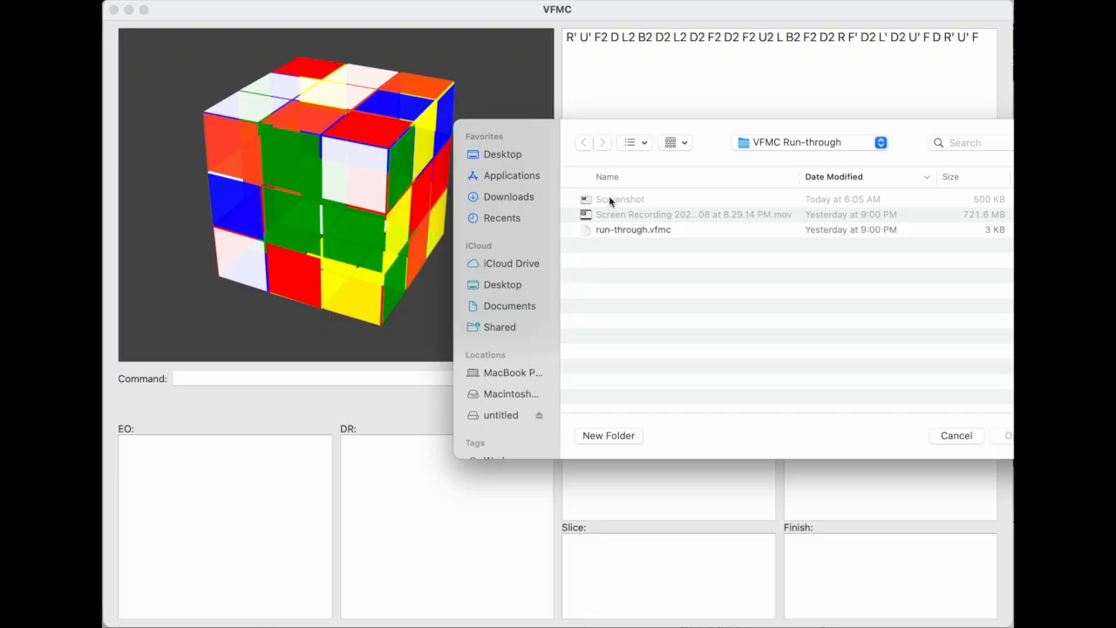
left_click(650, 231)
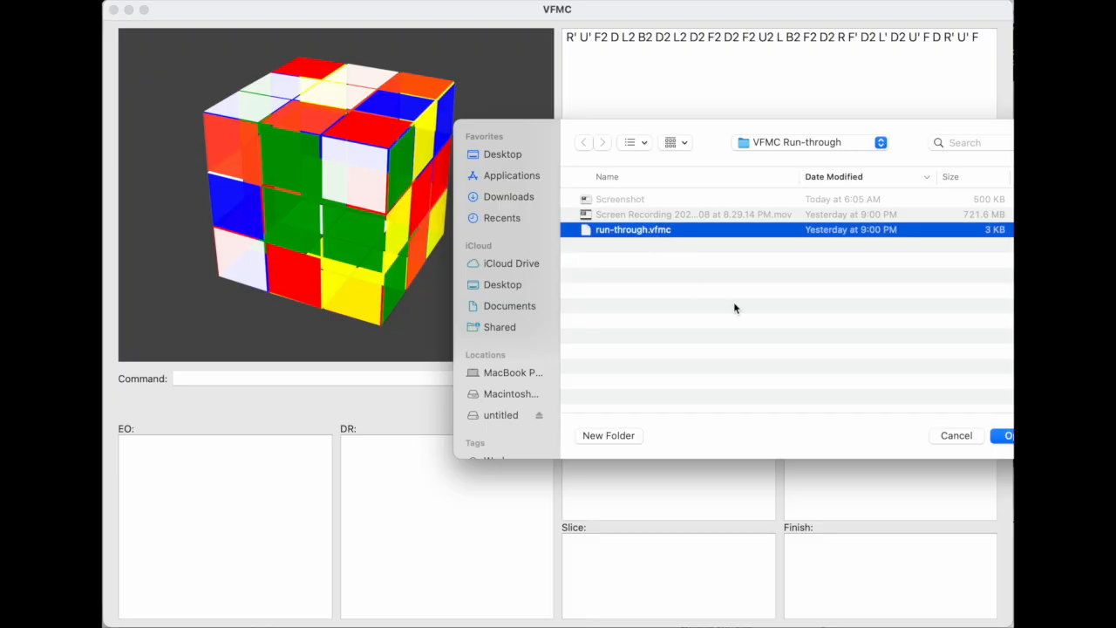
left_click(1001, 436)
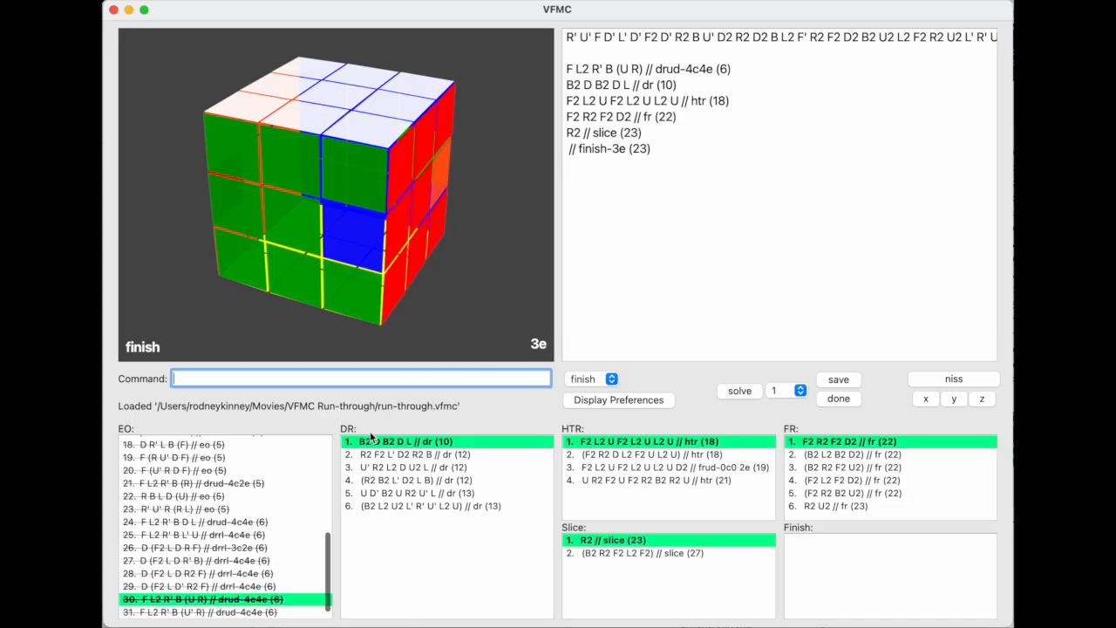
Step: Look over the loaded session's scramble and EO solutions, and load the sixth FR solution, R2 U2
triple_click(697, 41)
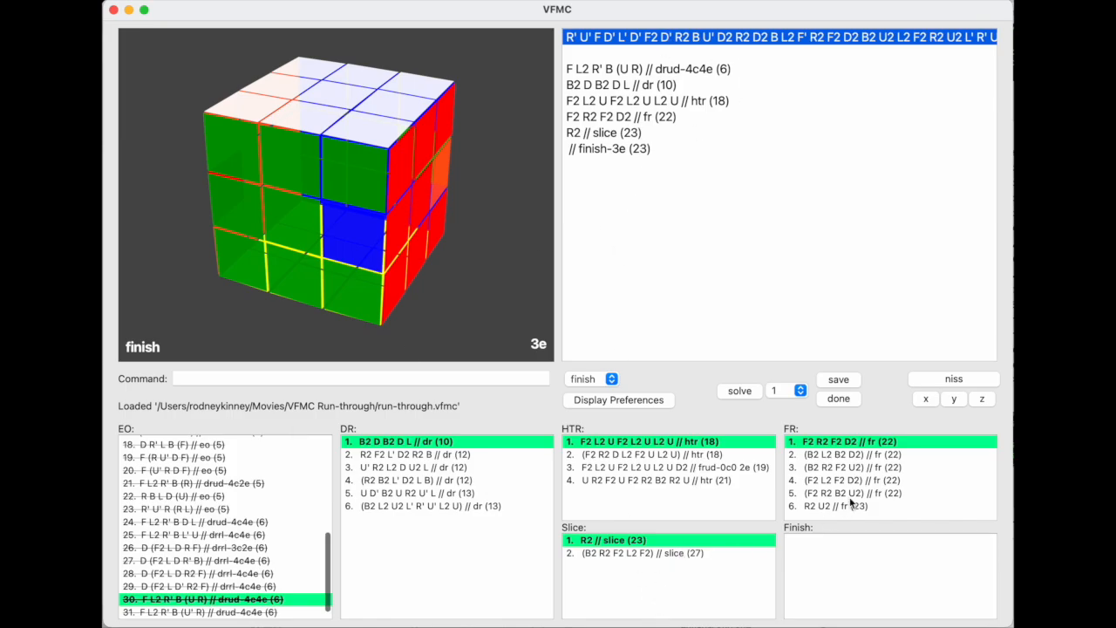
left_click(215, 483)
scroll(216, 483, "up", 2)
scroll(215, 483, "down", 3)
scroll(215, 485, "up", 3)
scroll(215, 486, "down", 3)
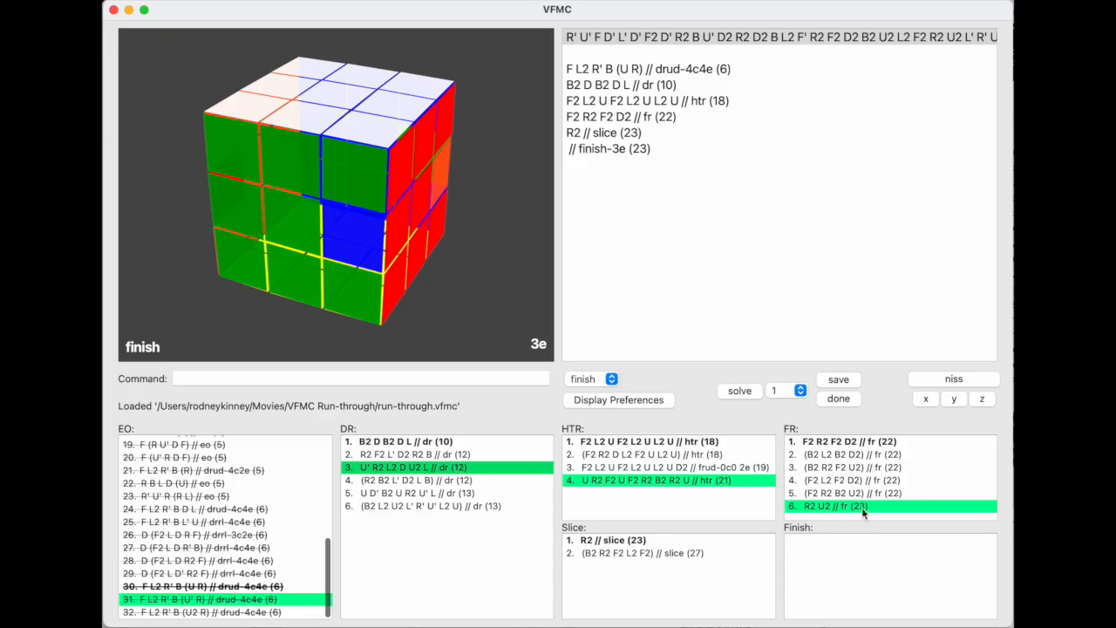
left_click(840, 509)
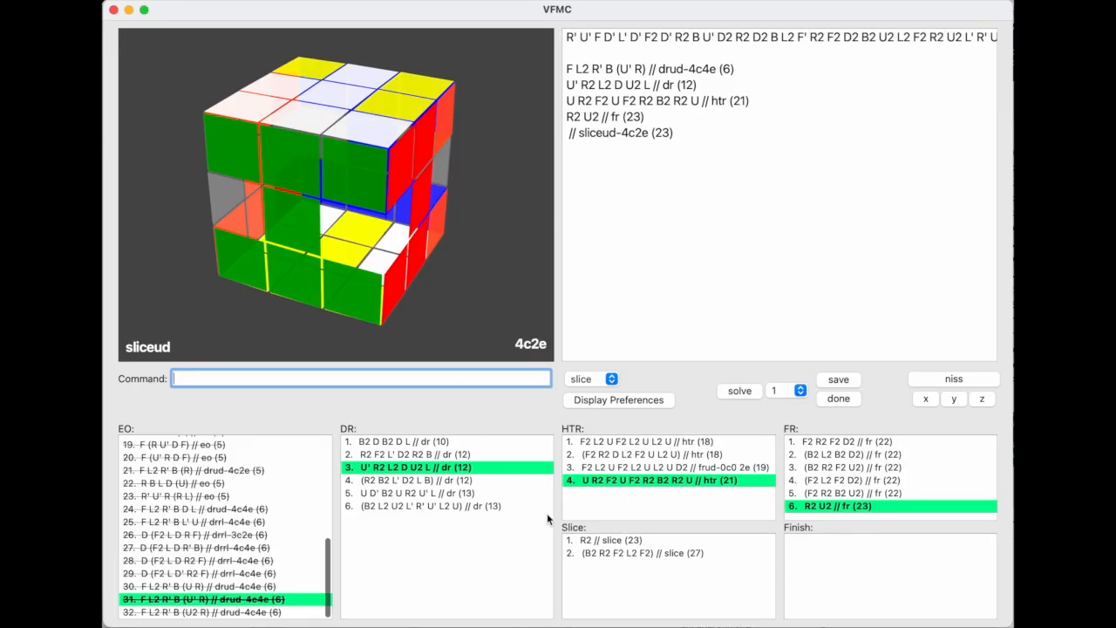
Step: Go through the DR solutions, ending on B2 D B2 D L, to examine which EO, HTR, FR and slice solutions belong to each
left_click(468, 480)
key("Down")
key("Down")
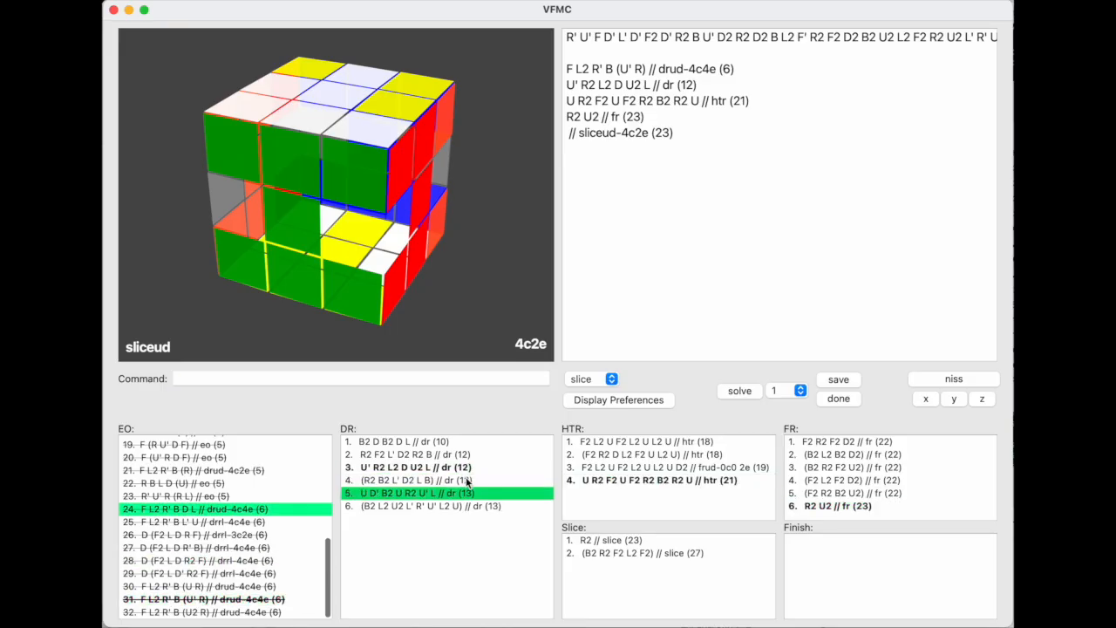
key("Up")
key("Up")
key("Up")
key("Up")
key("Up")
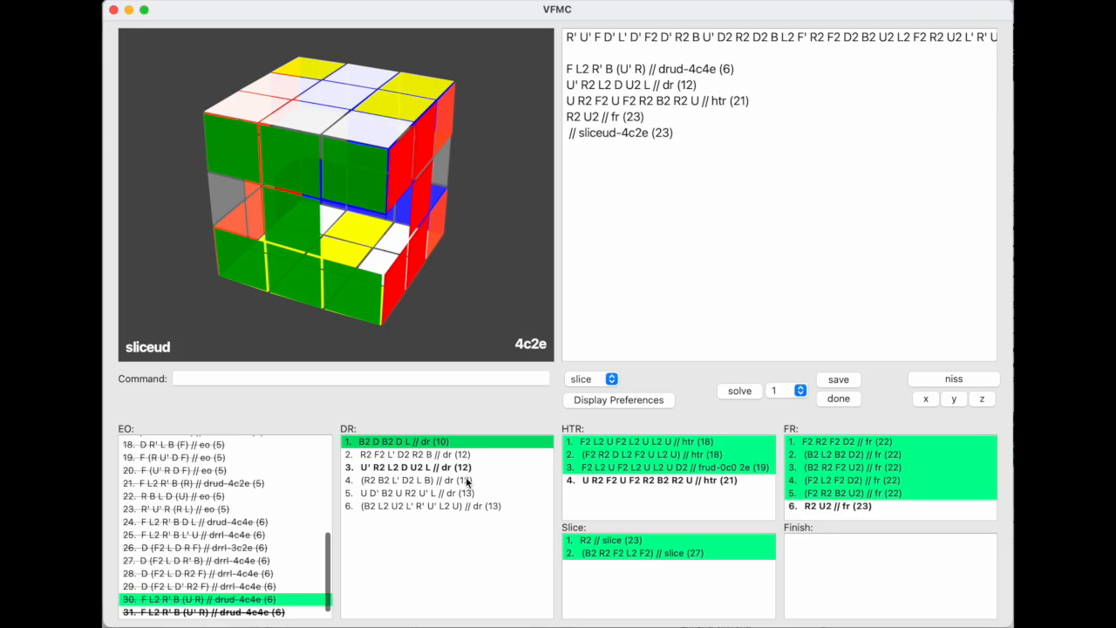
left_click(194, 1)
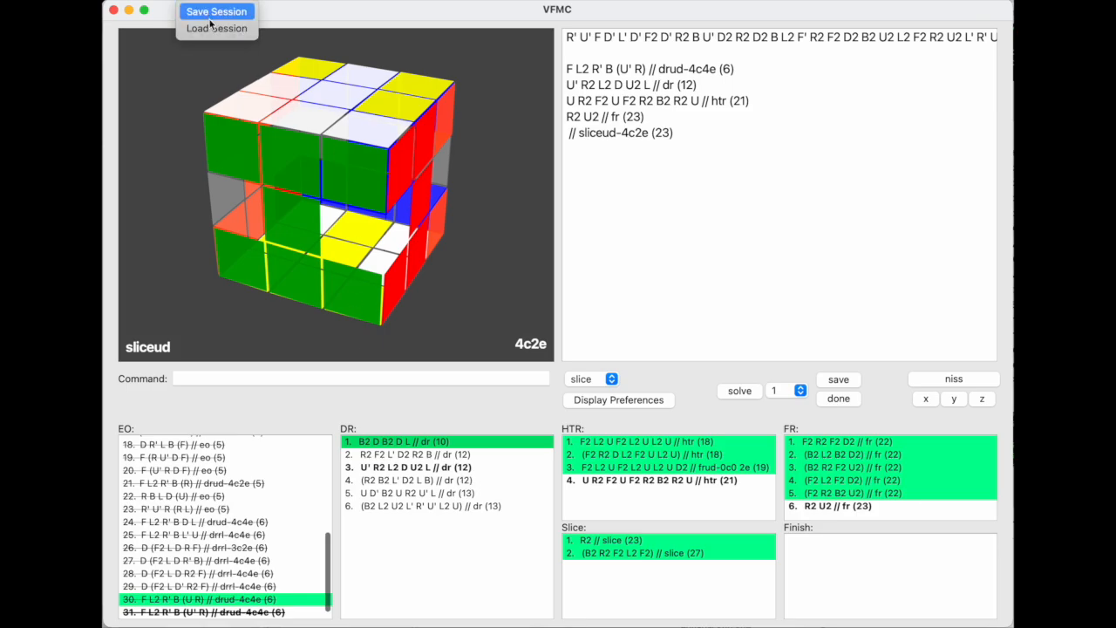
left_click(828, 152)
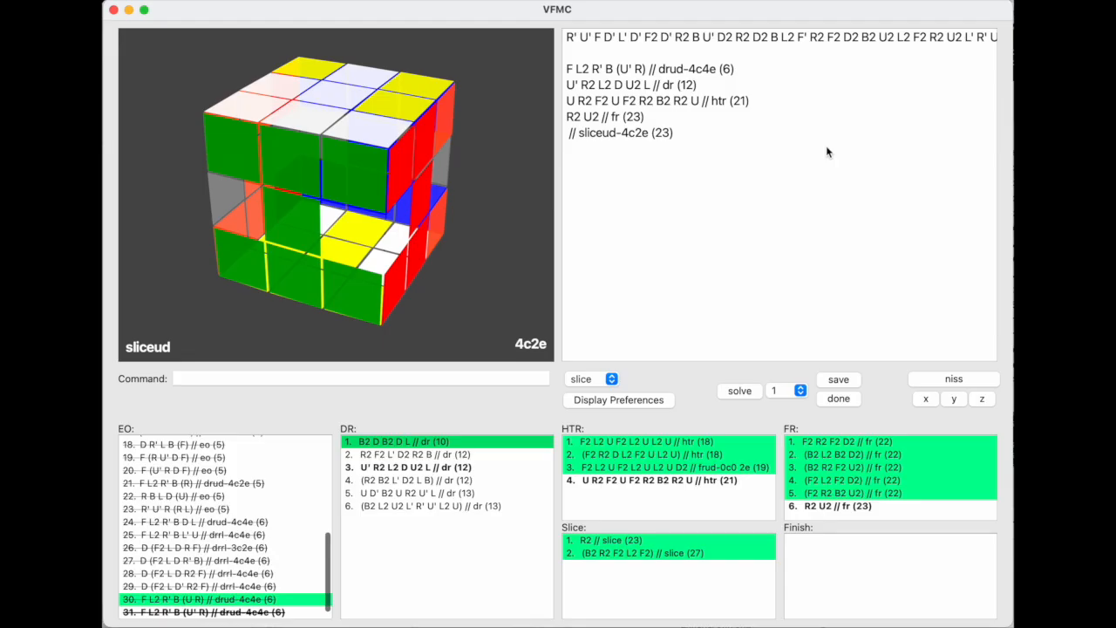